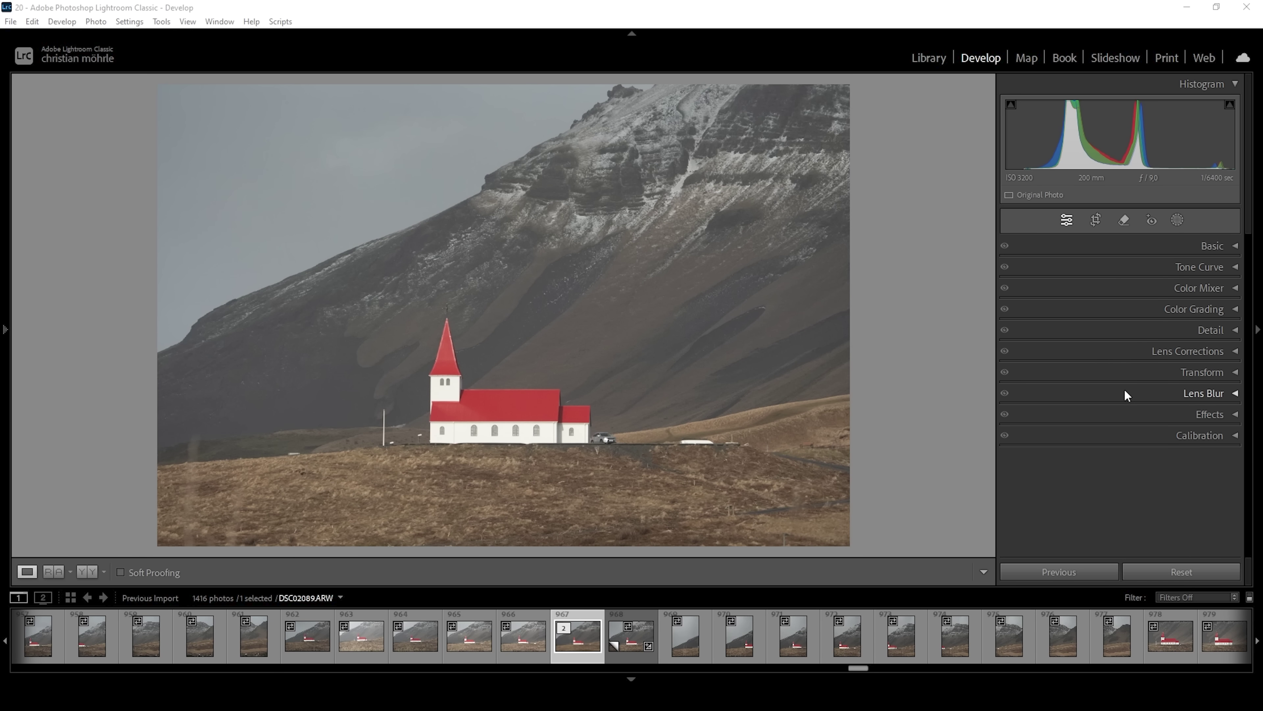
# Expand the Basic panel to show the church photo's default tone and colour sliders.
pyautogui.click(1214, 248)
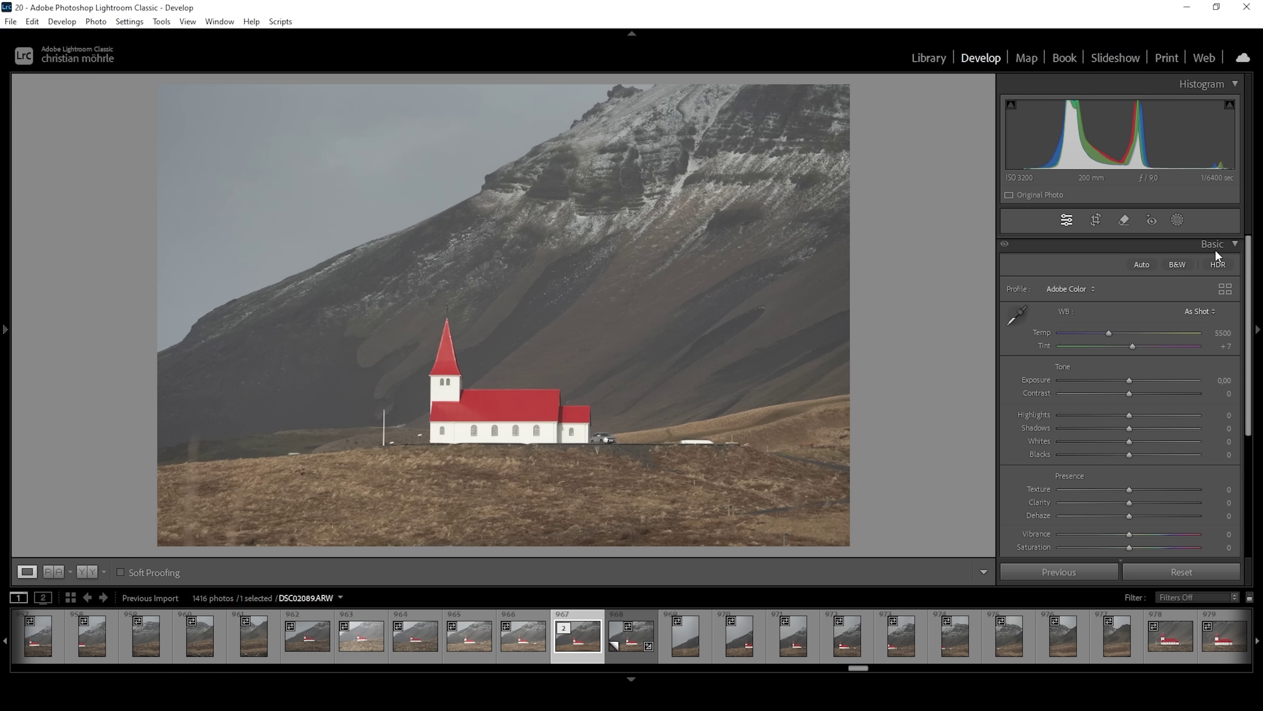
# Apply the Adobe Standard profile, then set Highlights to -36 and Shadows to -100.
pyautogui.click(1054, 290)
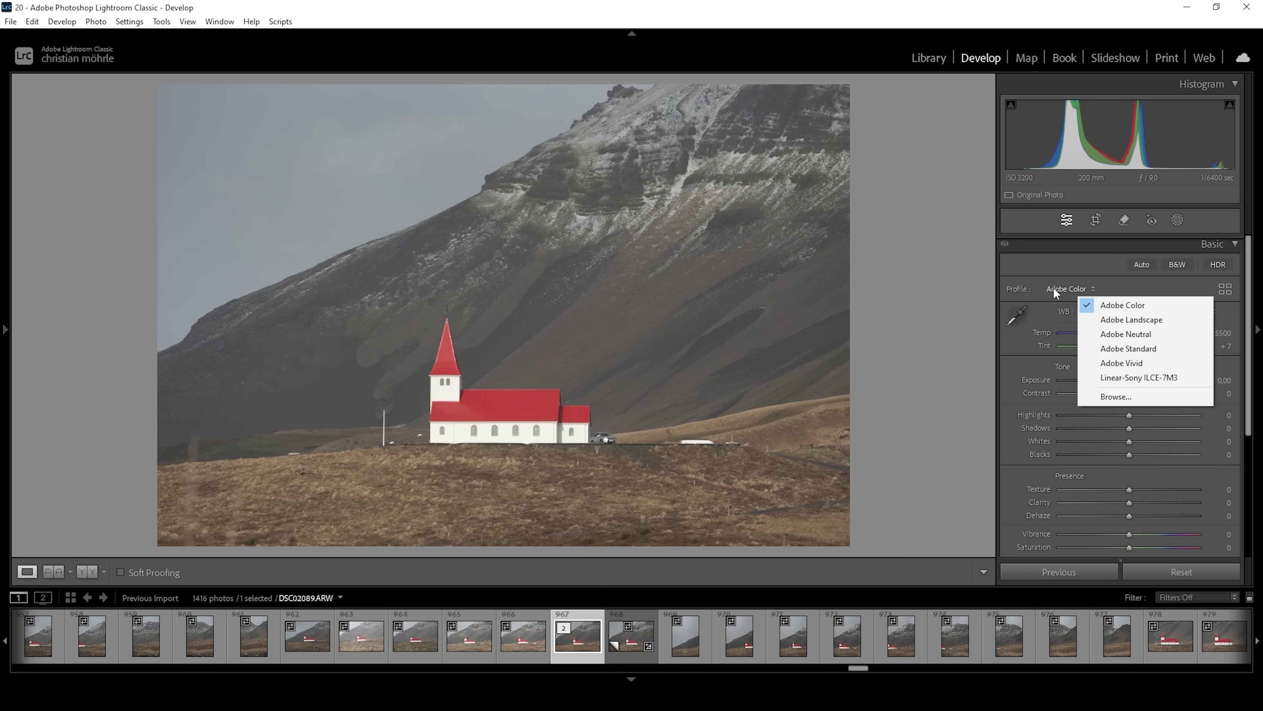
pyautogui.click(1172, 354)
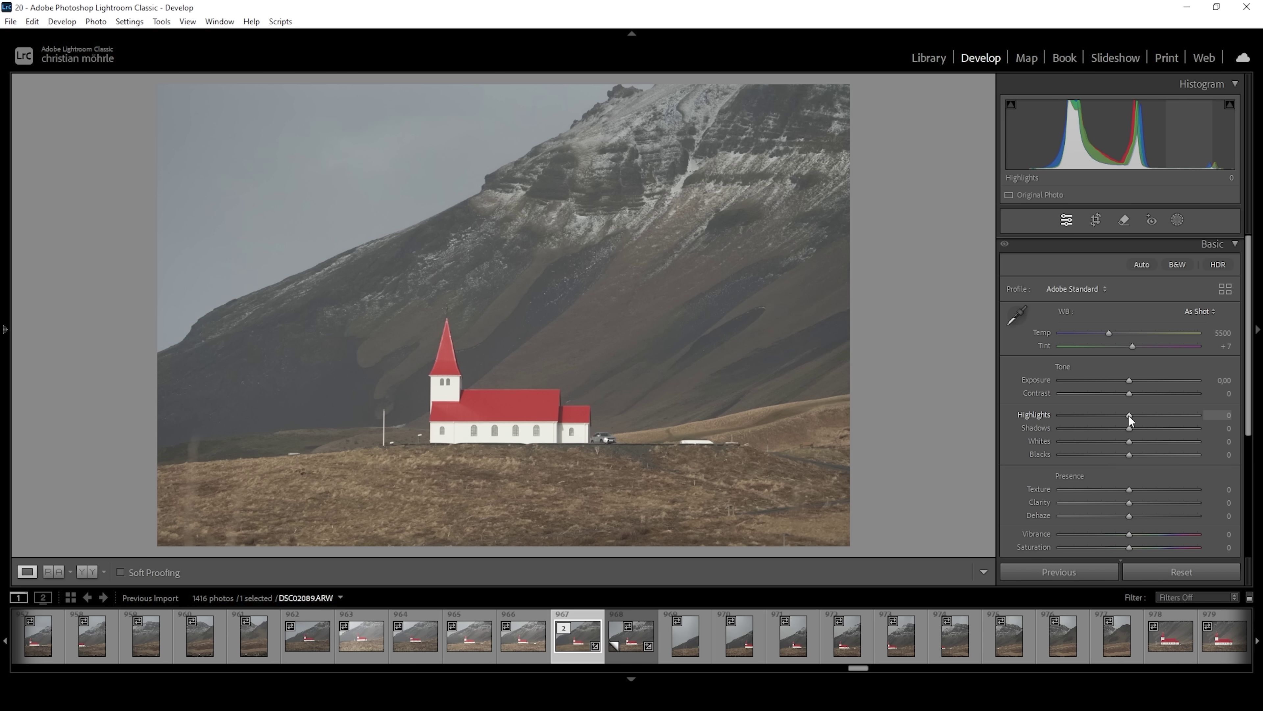
pyautogui.moveTo(1129, 416); pyautogui.dragTo(1101, 415)
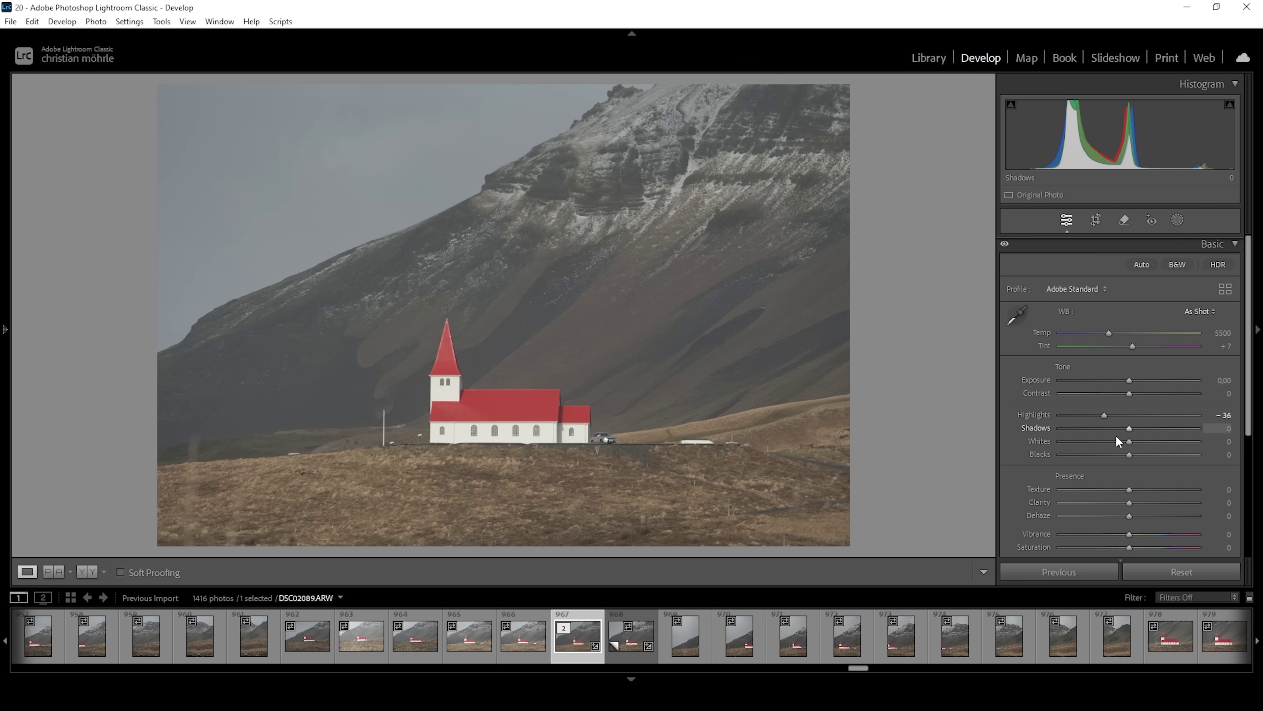
pyautogui.moveTo(1130, 428); pyautogui.dragTo(1059, 429)
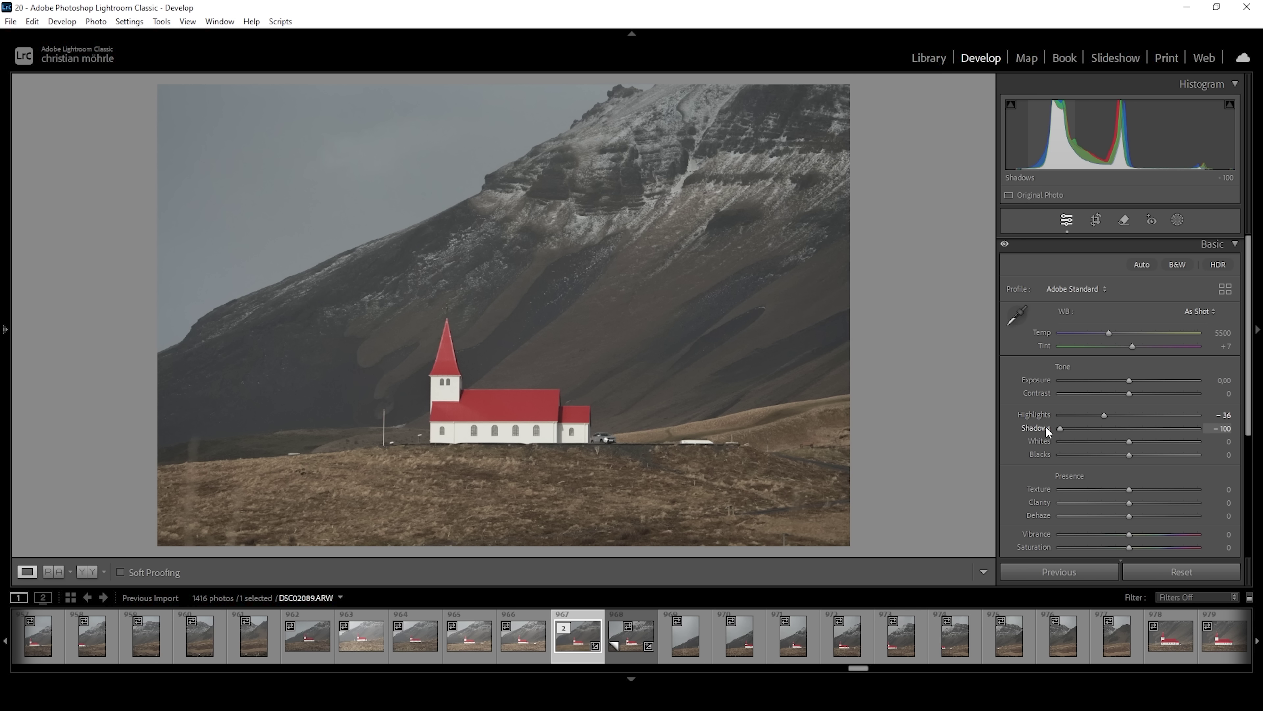
pyautogui.moveTo(1045, 425); pyautogui.dragTo(1045, 425)
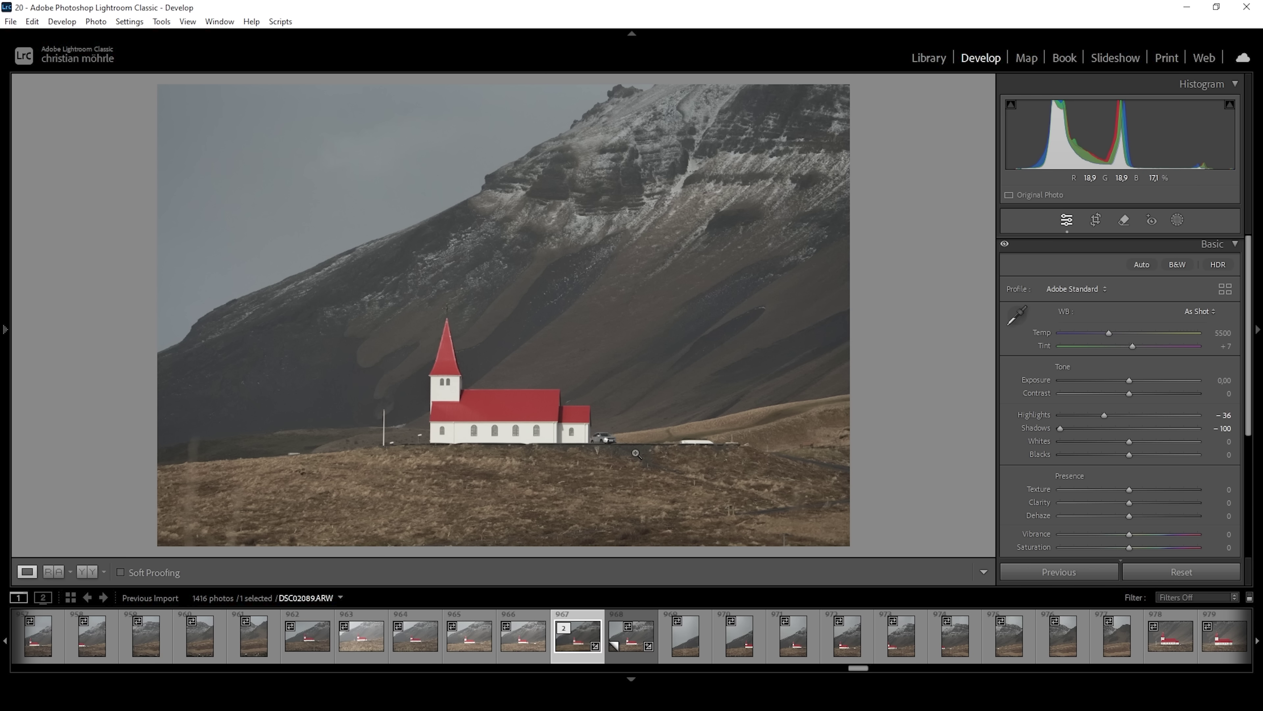
# Set Whites +5, Blacks -14, Texture +6, Clarity +7 and Vibrance +13, then hide the Basic edits to compare.
pyautogui.moveTo(1129, 445); pyautogui.dragTo(1132, 445)
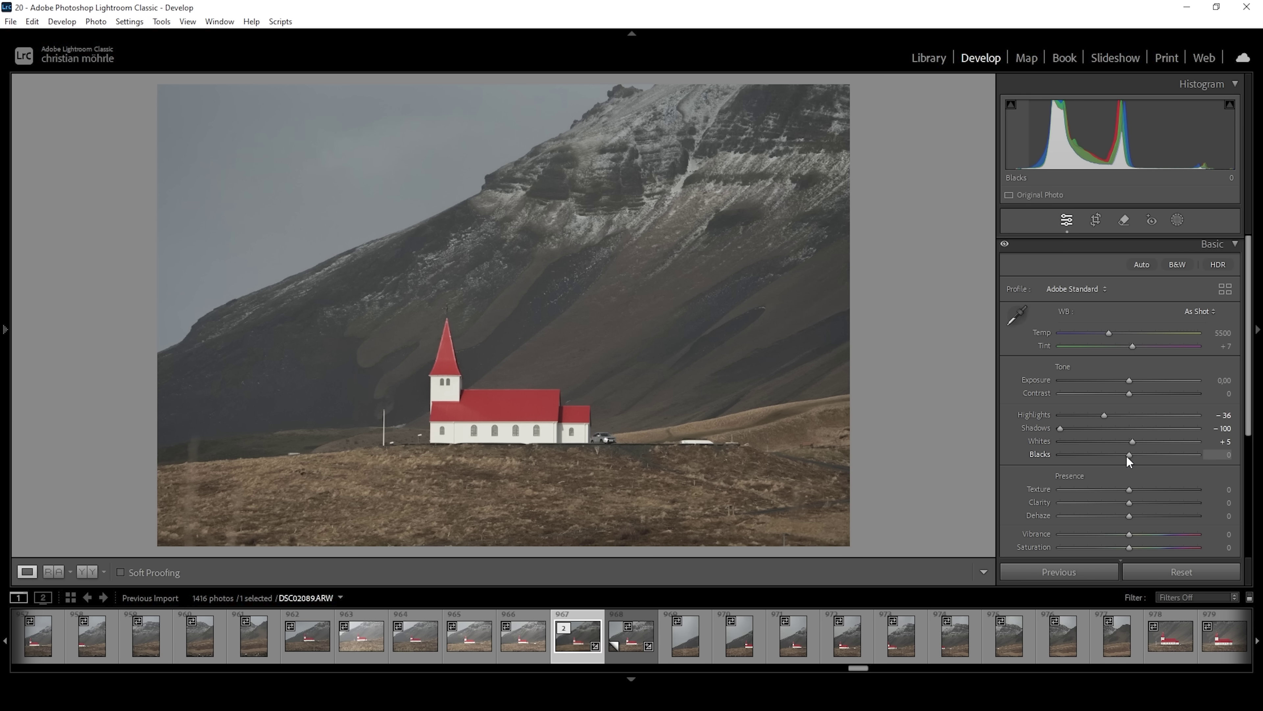
pyautogui.moveTo(1126, 455); pyautogui.dragTo(1115, 454)
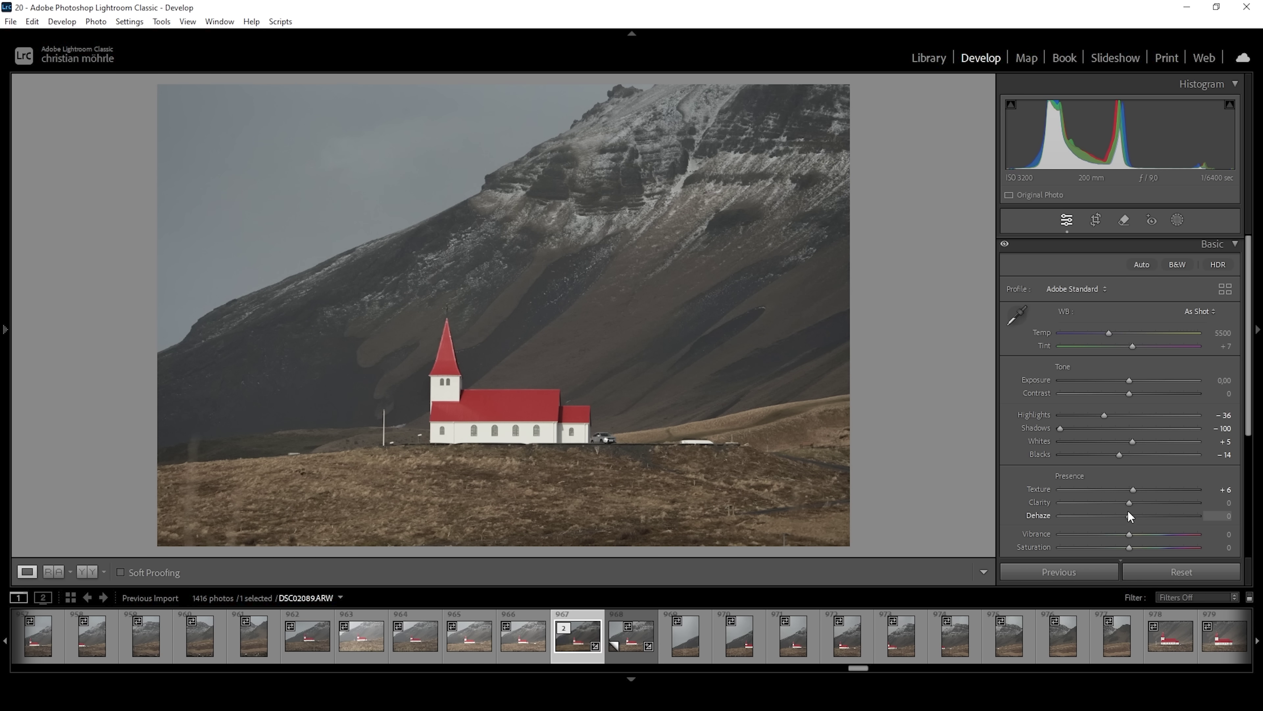
pyautogui.moveTo(1127, 504); pyautogui.dragTo(1134, 507)
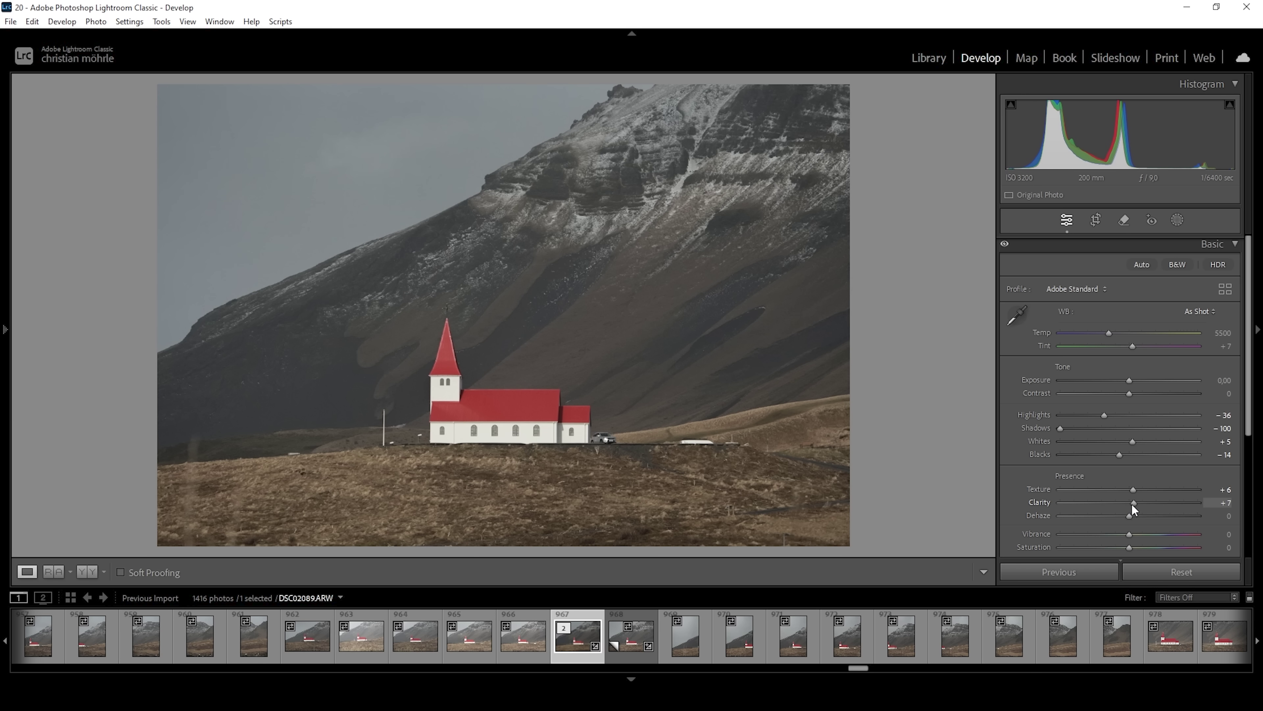
pyautogui.moveTo(1130, 537); pyautogui.dragTo(1135, 539)
pyautogui.click(1005, 246)
# Turn the Basic edits back on and start a new Linear Gradient mask.
pyautogui.click(1005, 247)
pyautogui.click(1179, 220)
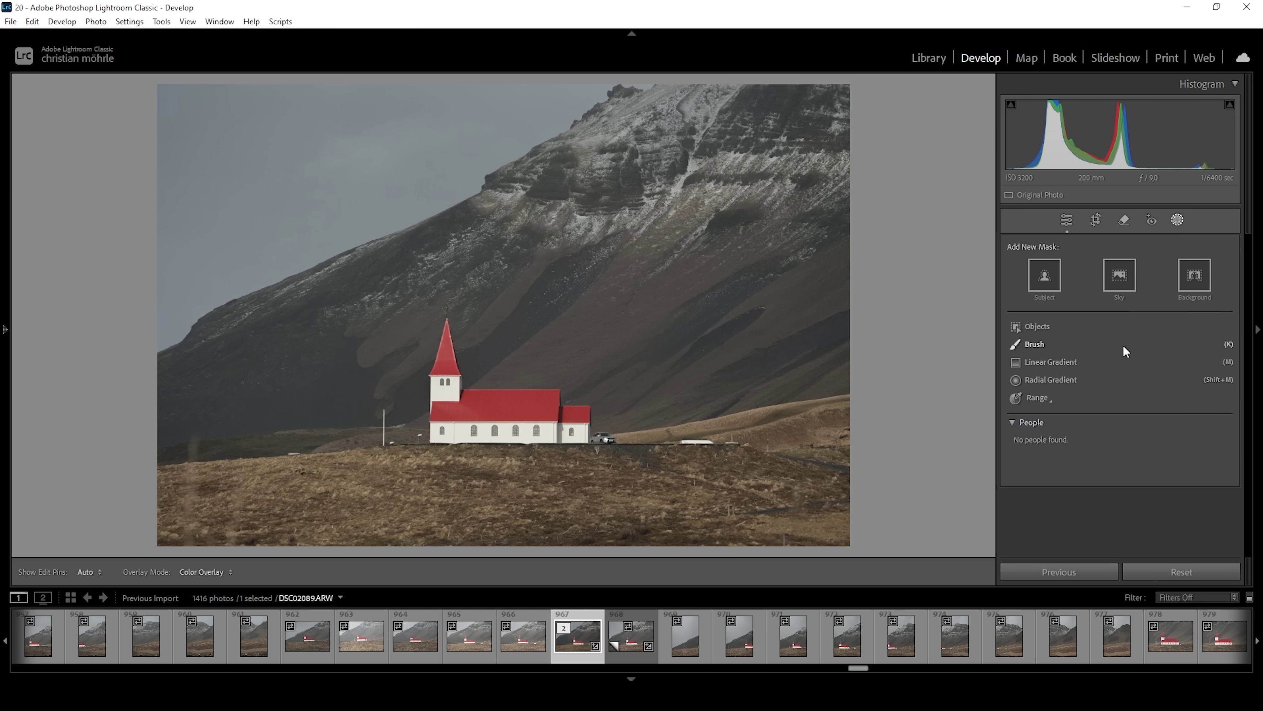
pyautogui.click(1050, 362)
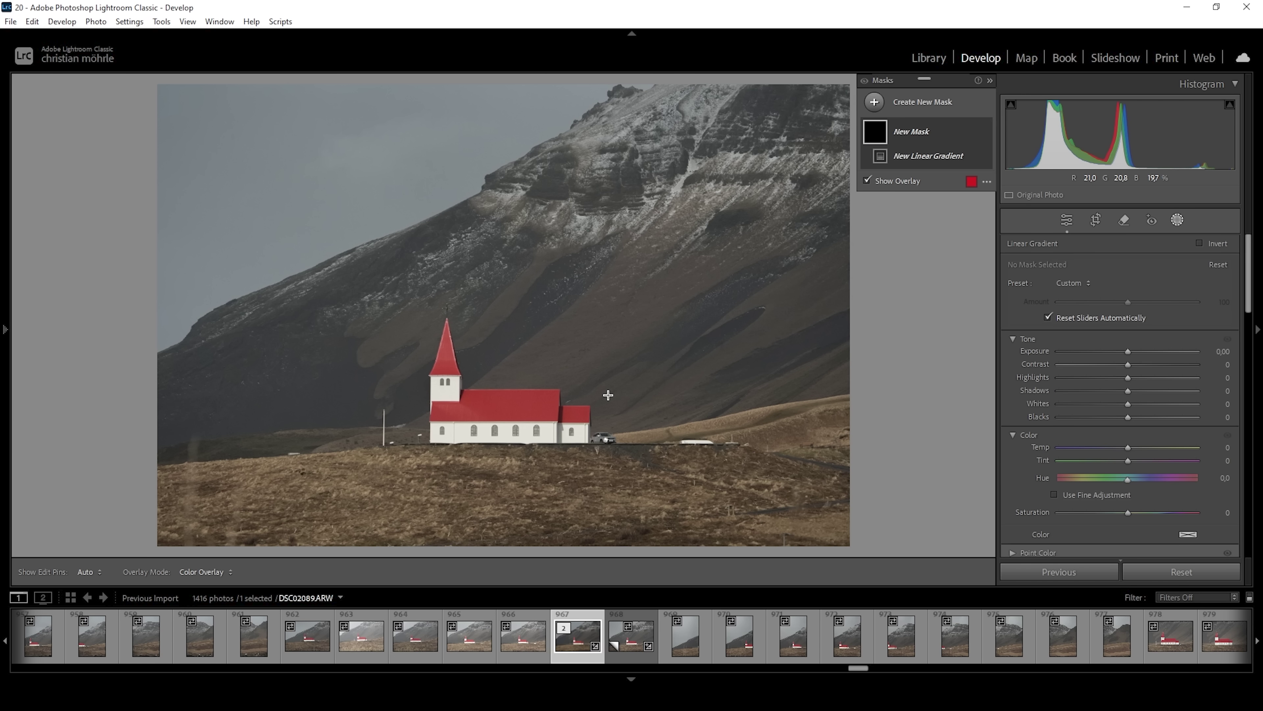
# Draw a gradient from the mountain down to the church, subtracting Select Subject and Select Sky.
pyautogui.moveTo(607, 396); pyautogui.dragTo(613, 481)
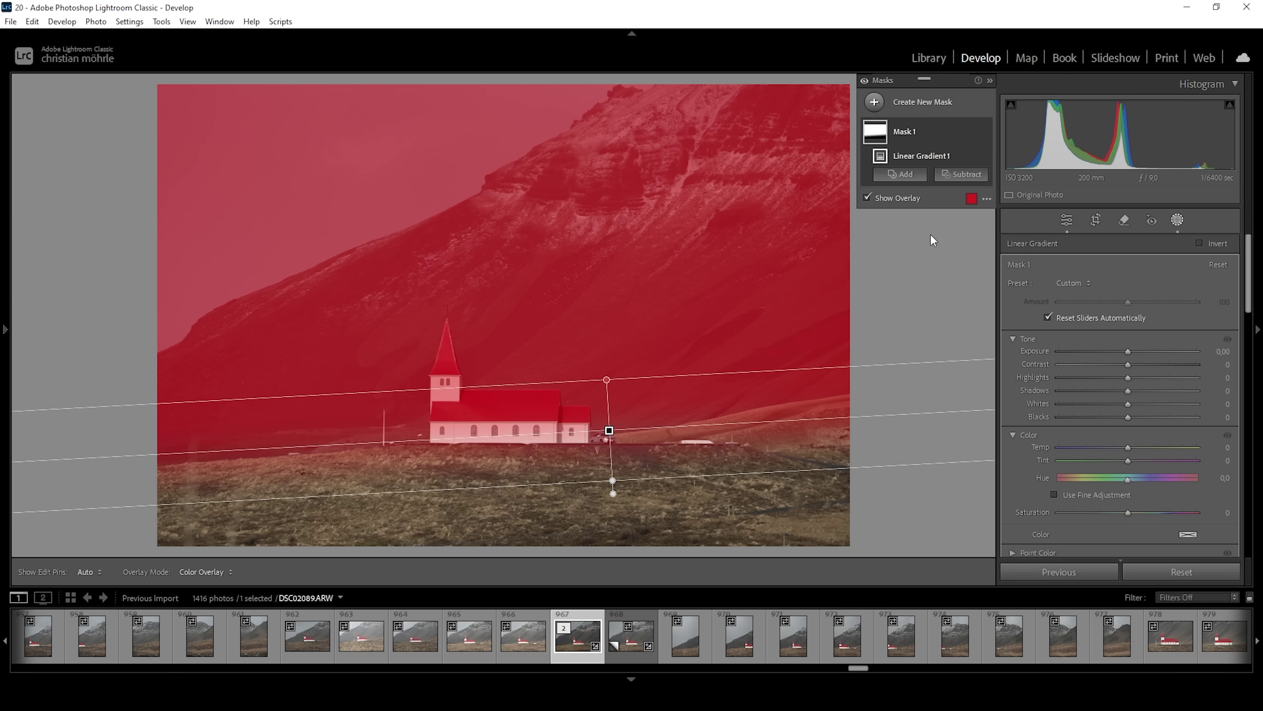
pyautogui.click(960, 175)
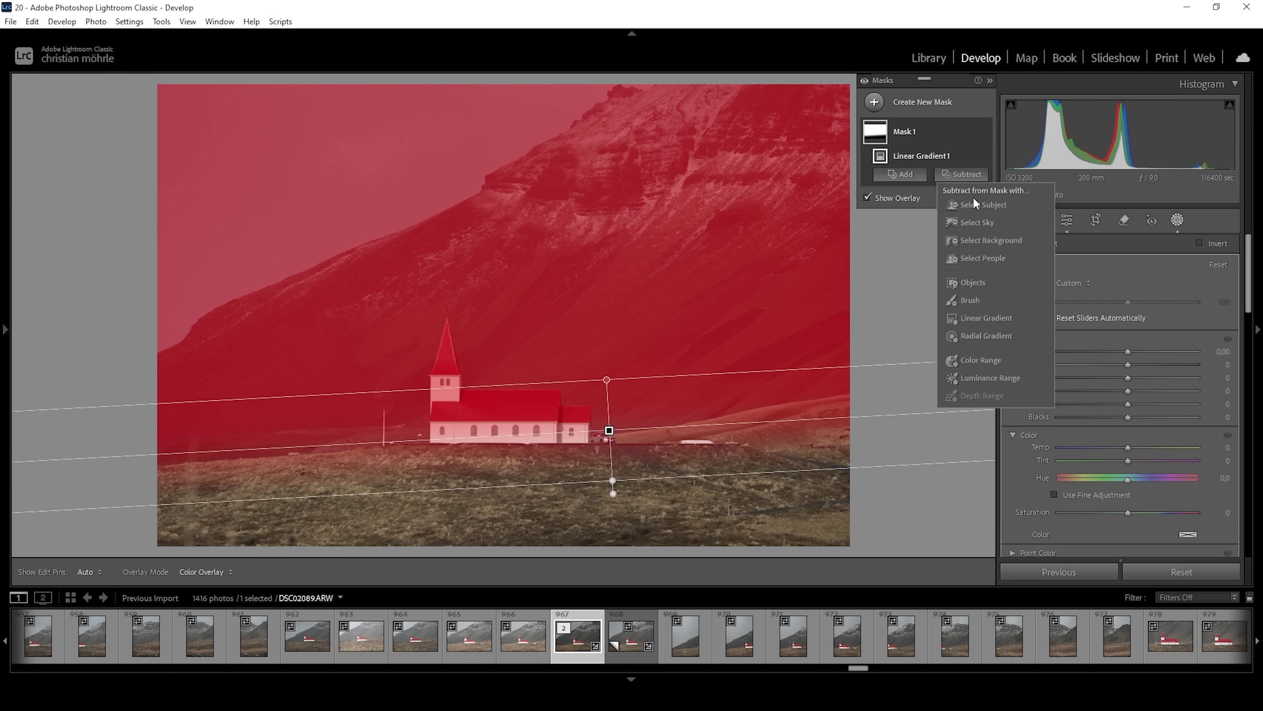
pyautogui.click(978, 204)
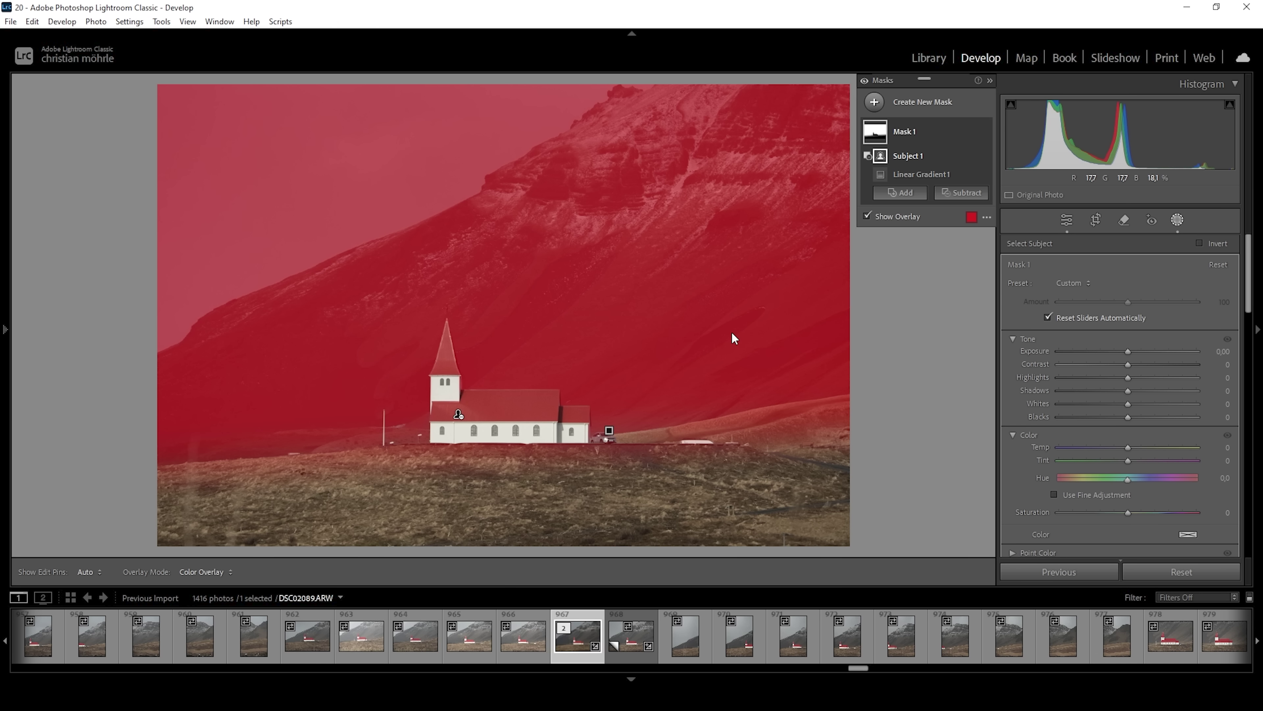
pyautogui.click(956, 196)
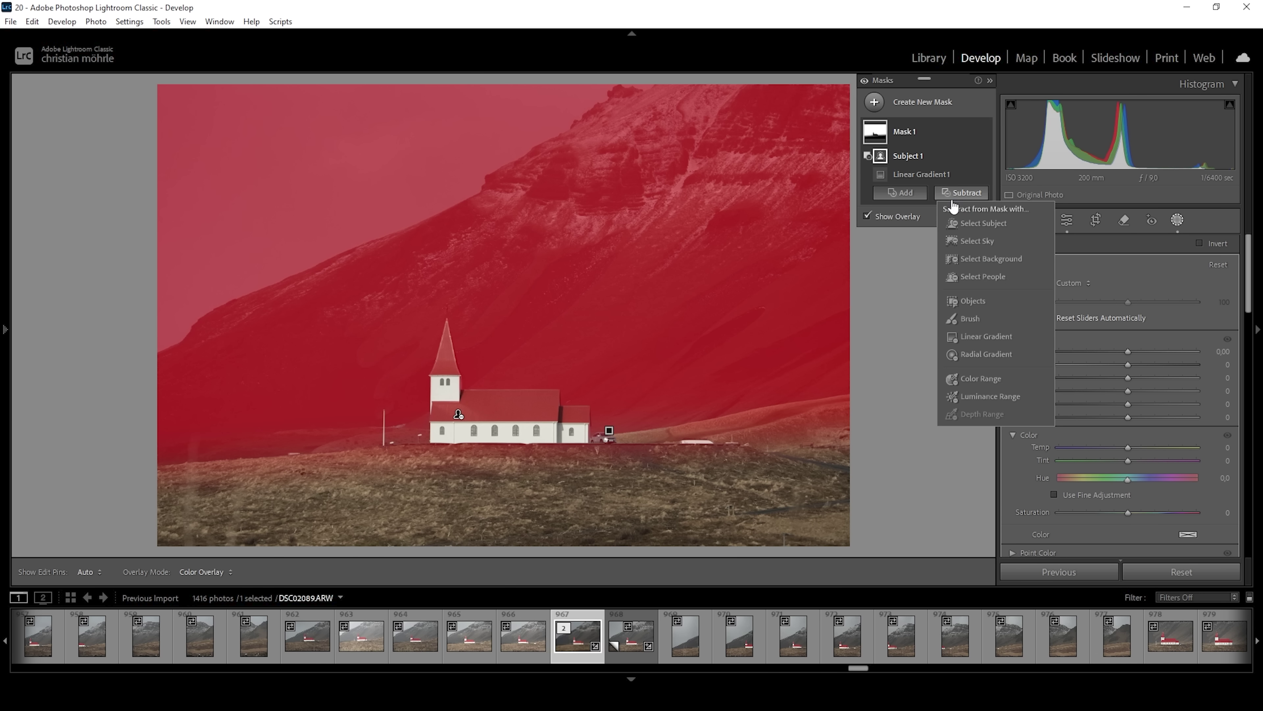
pyautogui.click(976, 240)
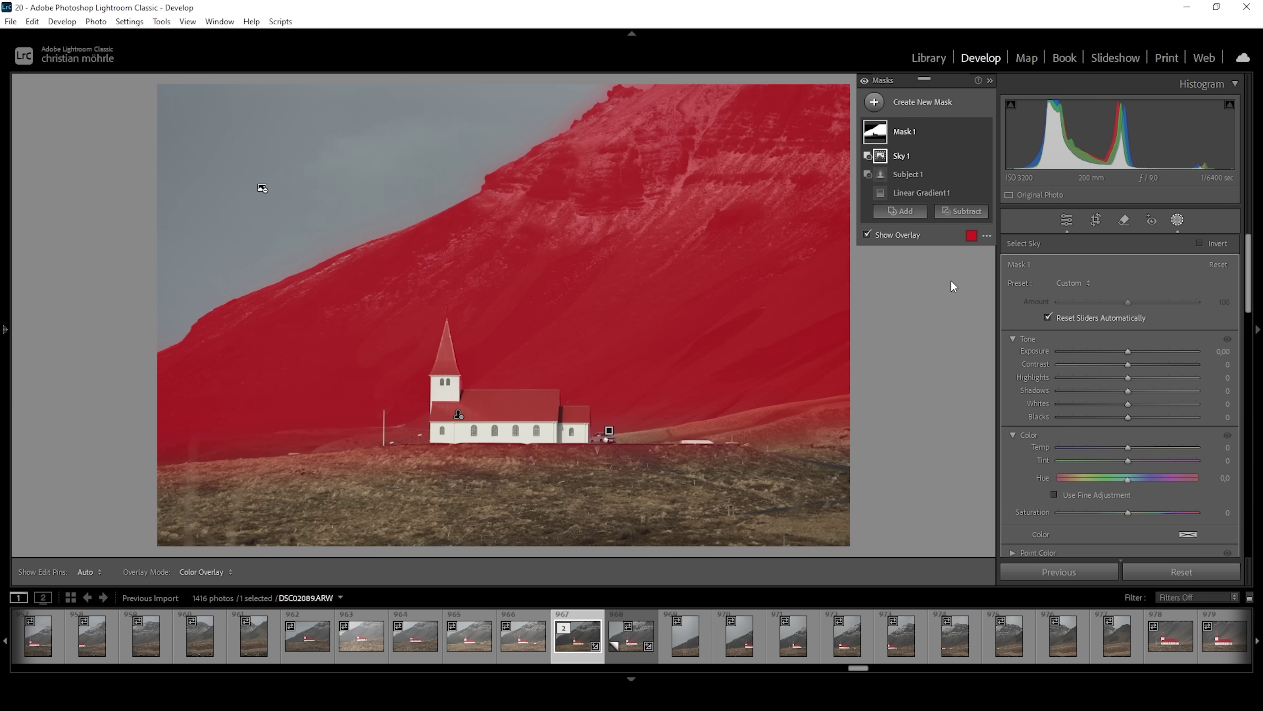
# Subtract a box-selected foreground object from Mask 1 and set its Exposure to -0.46.
pyautogui.click(960, 211)
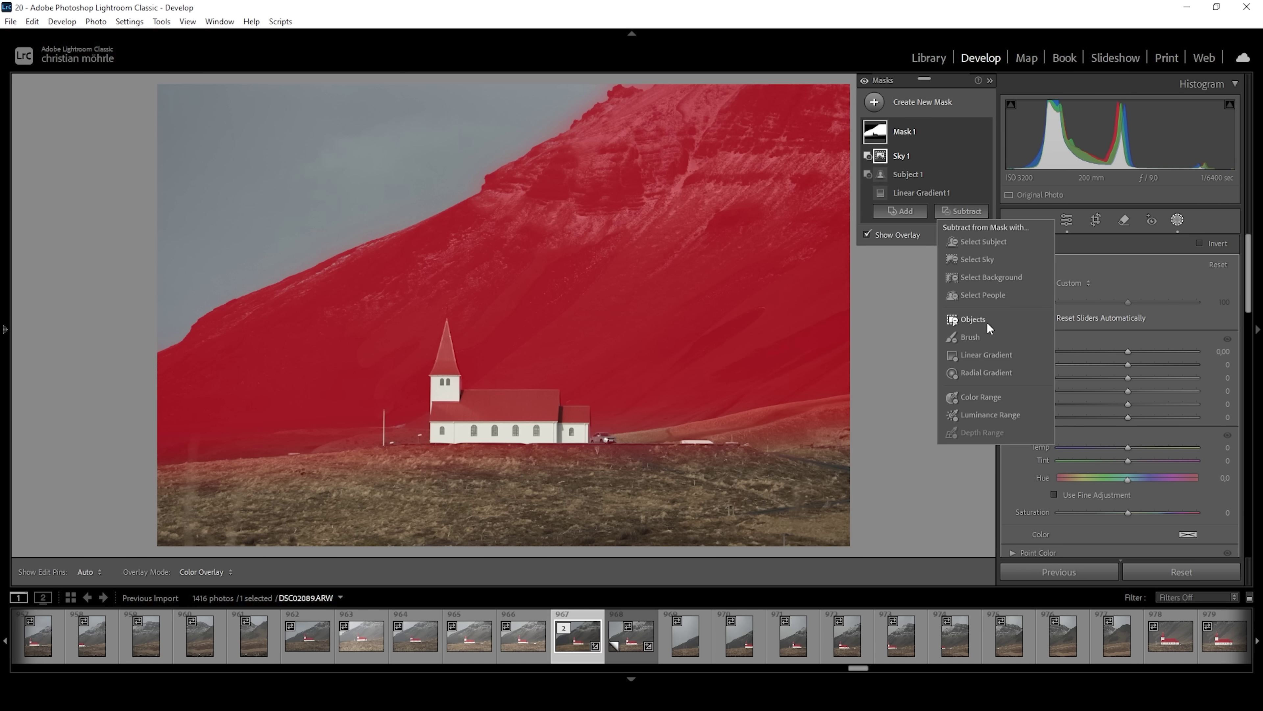
pyautogui.click(974, 319)
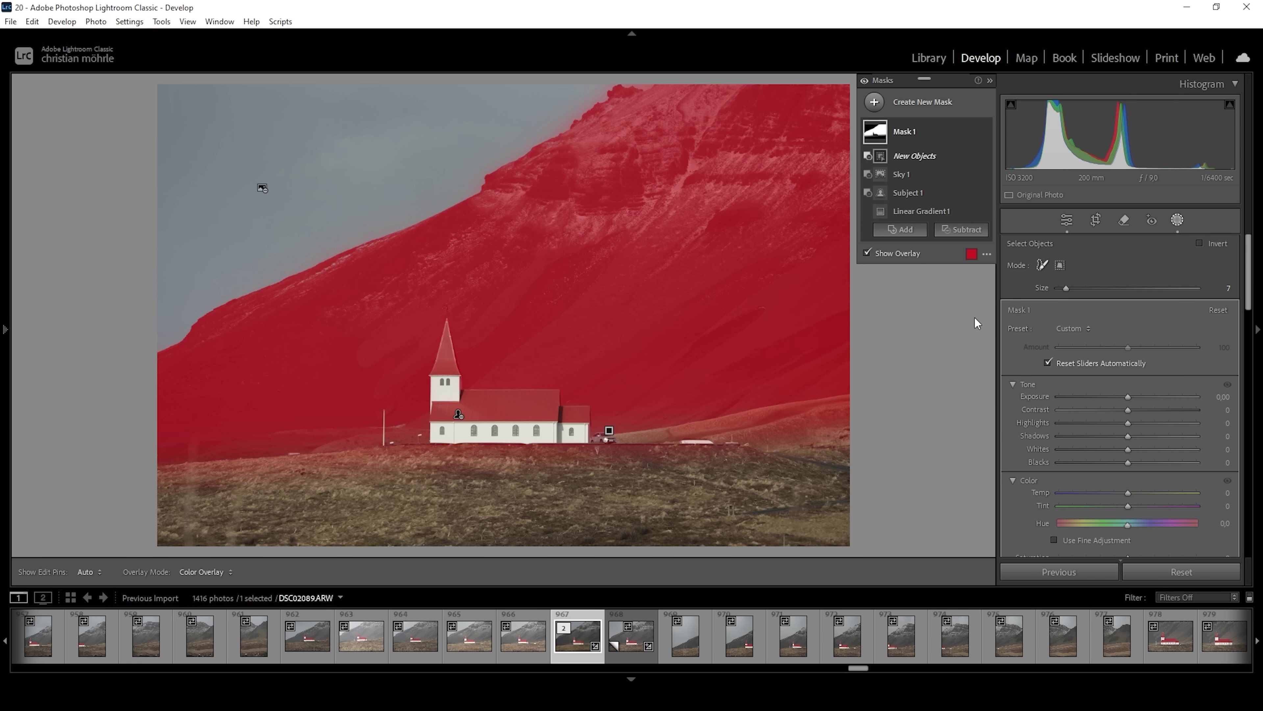
pyautogui.click(1060, 267)
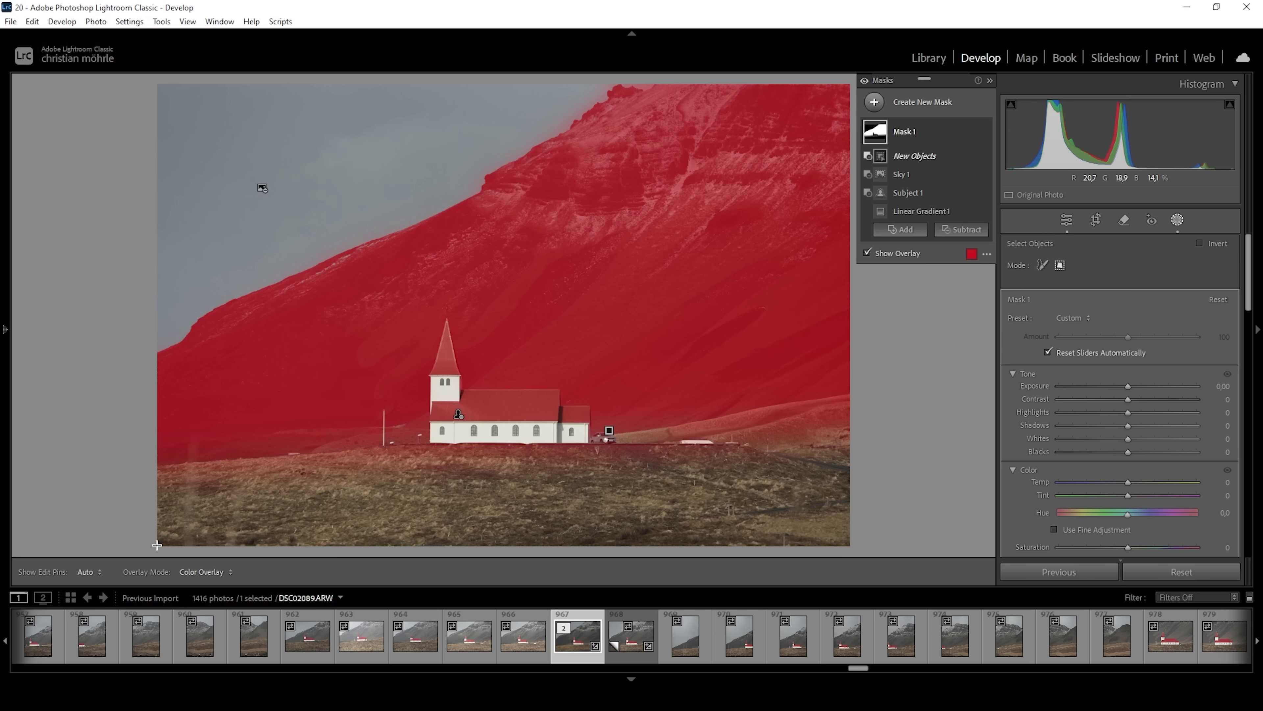
pyautogui.moveTo(157, 542); pyautogui.dragTo(488, 445)
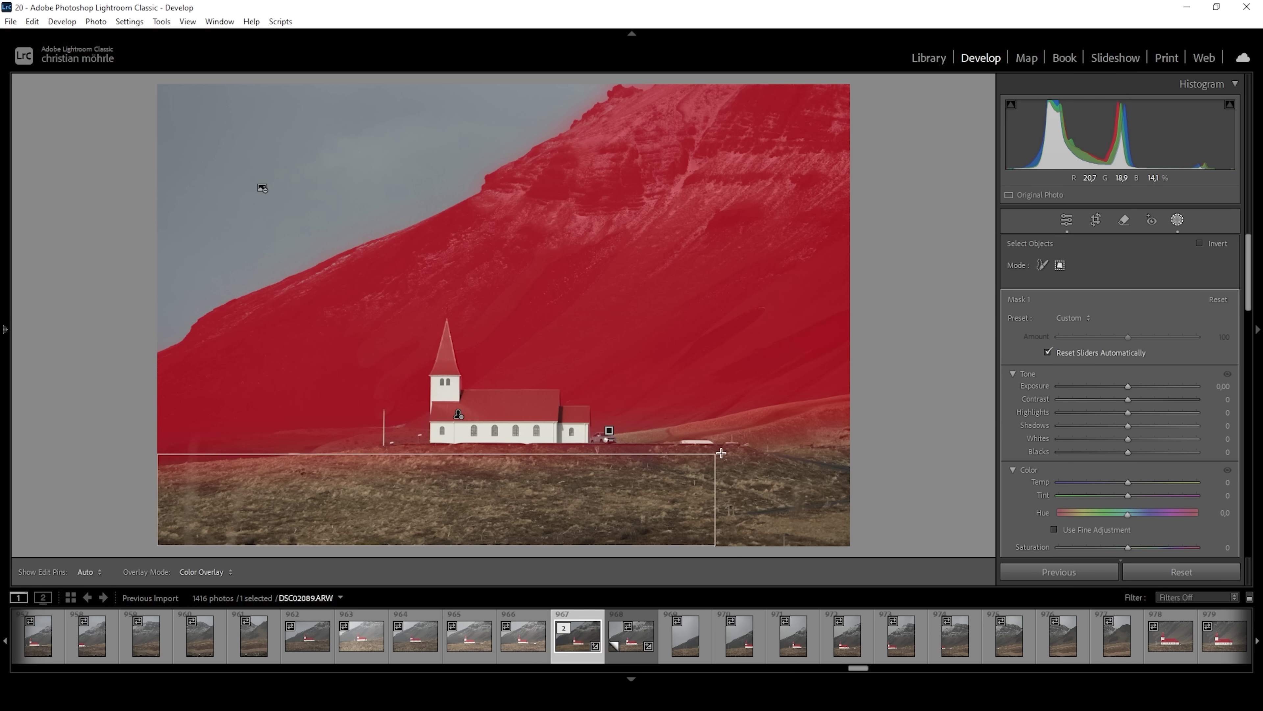
pyautogui.moveTo(721, 453); pyautogui.dragTo(850, 393)
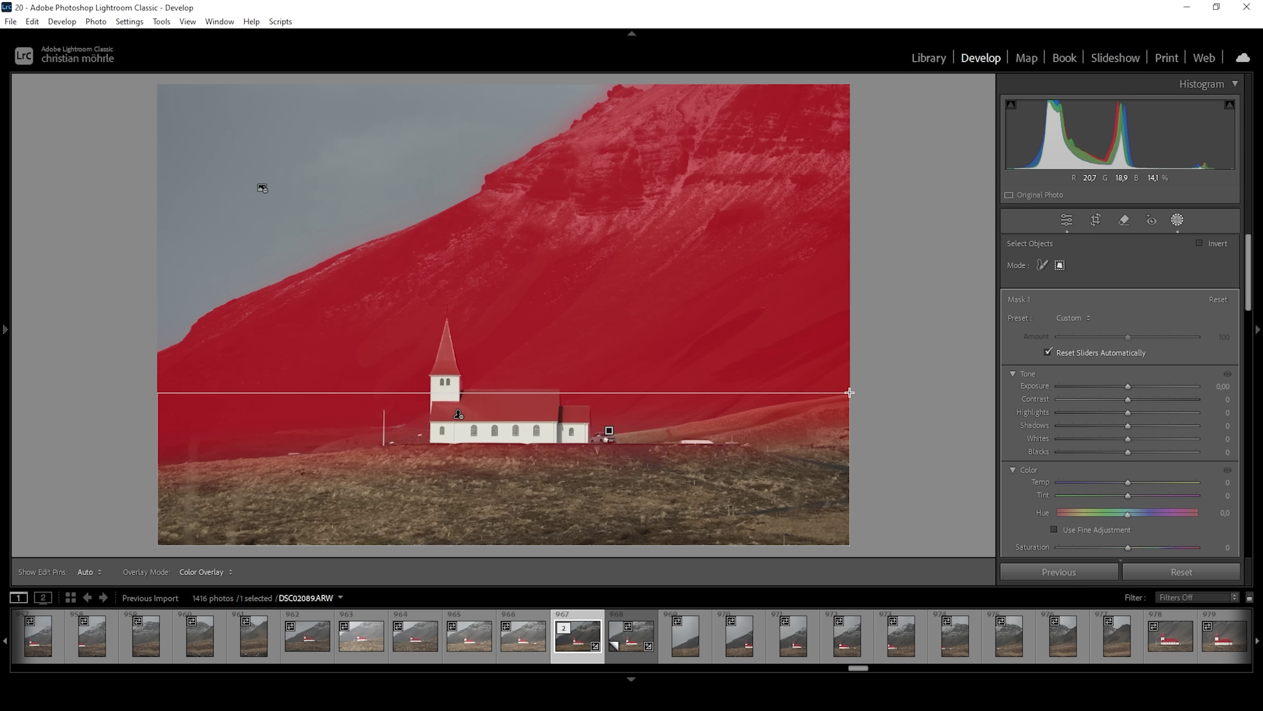
pyautogui.moveTo(849, 392); pyautogui.dragTo(850, 392)
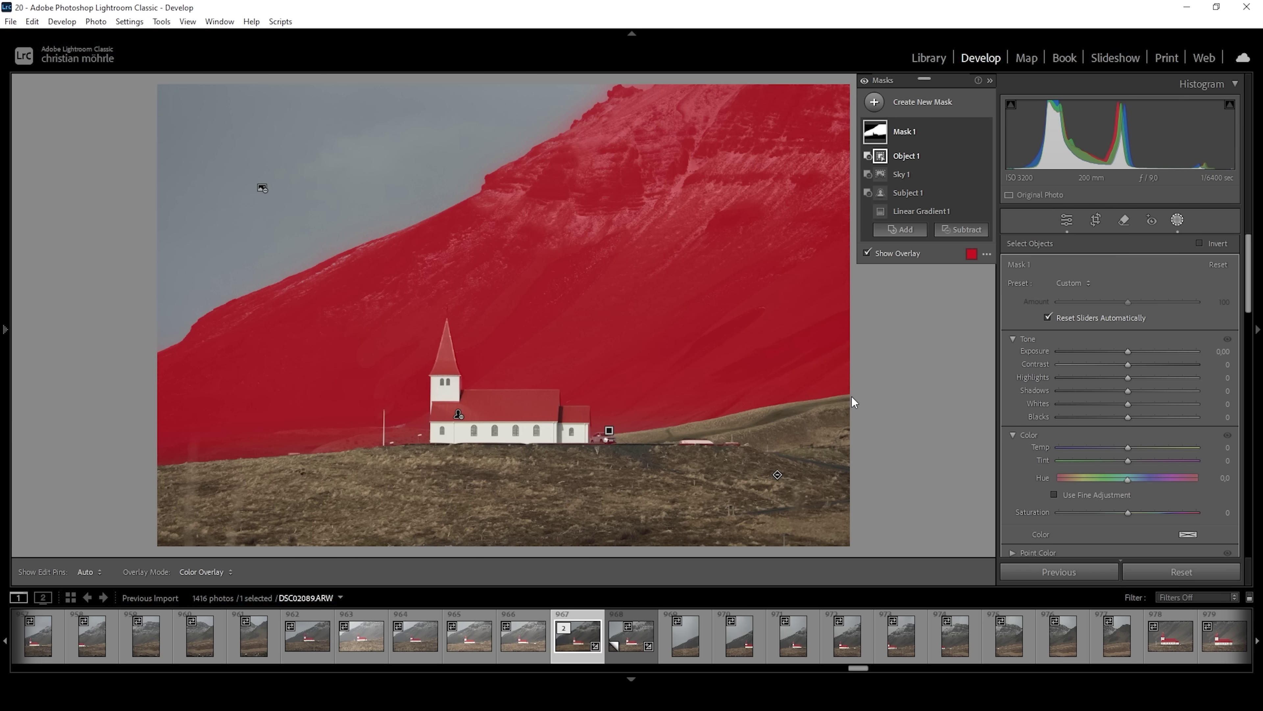
pyautogui.moveTo(1127, 351); pyautogui.dragTo(1116, 351)
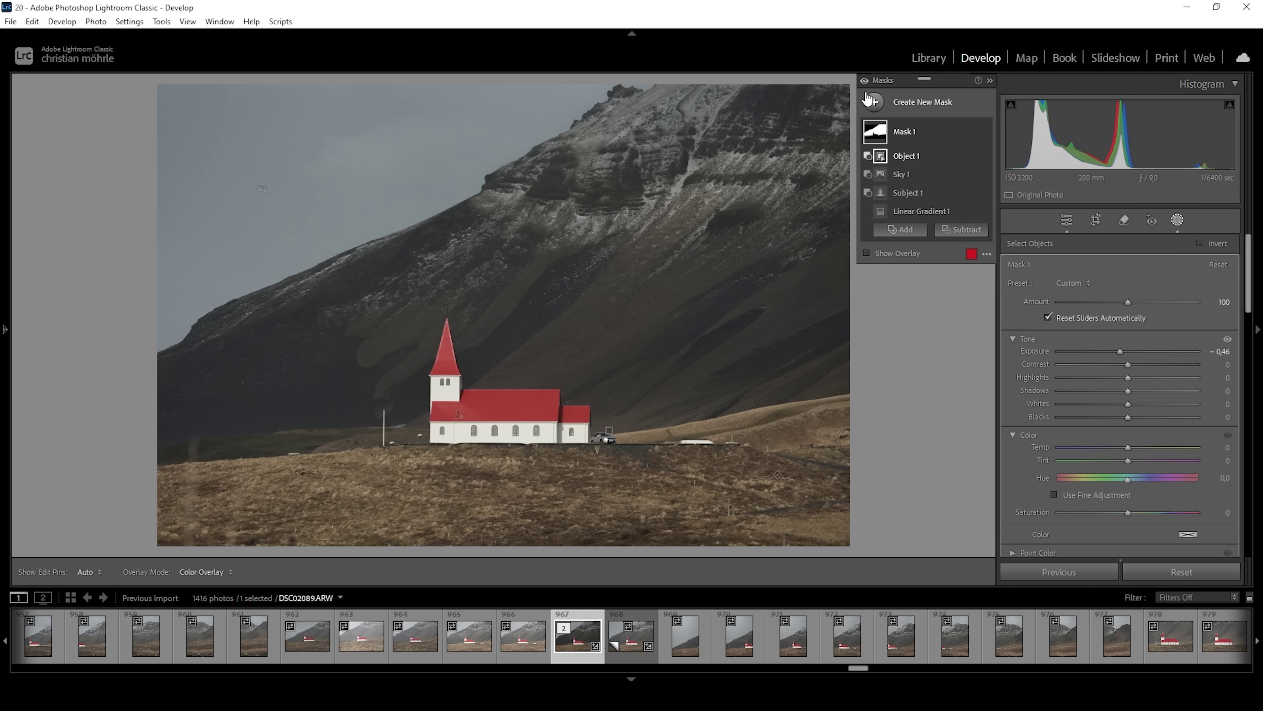
pyautogui.click(874, 102)
# Draw a linear gradient from the mountain to the church roof, subtracting Select Sky and Select Subject.
pyautogui.click(958, 243)
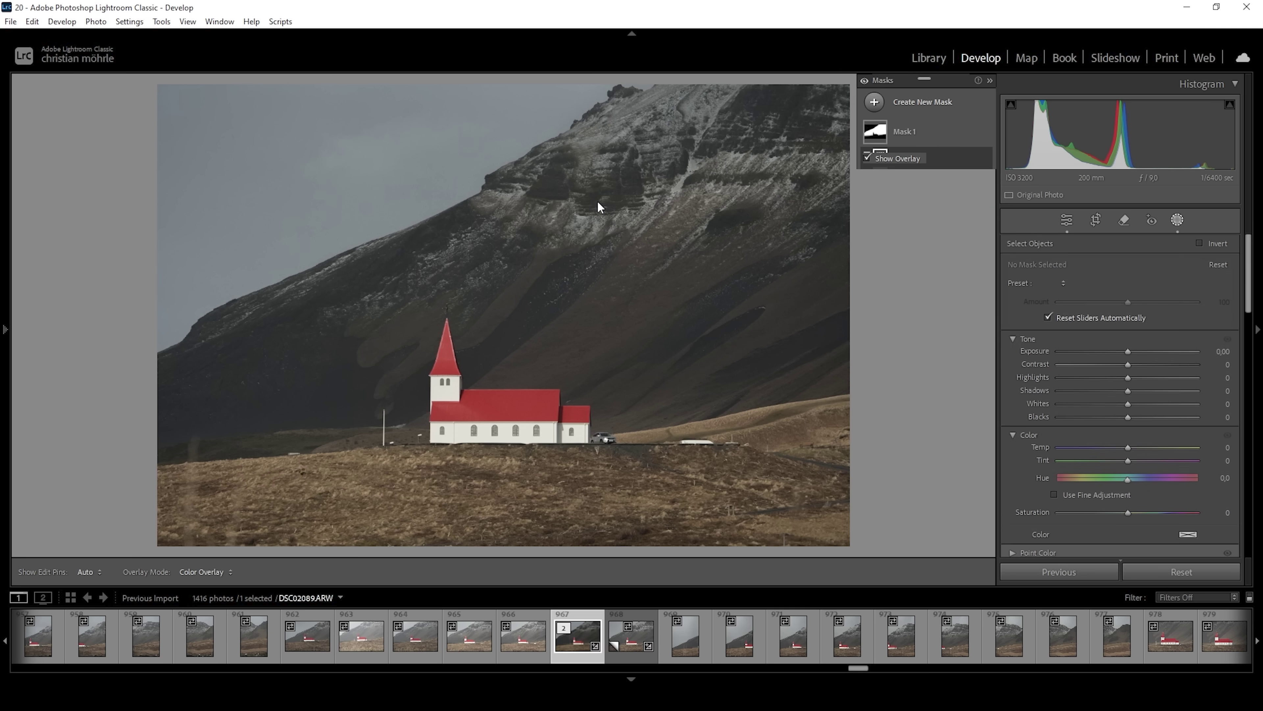
pyautogui.moveTo(493, 219); pyautogui.dragTo(516, 415)
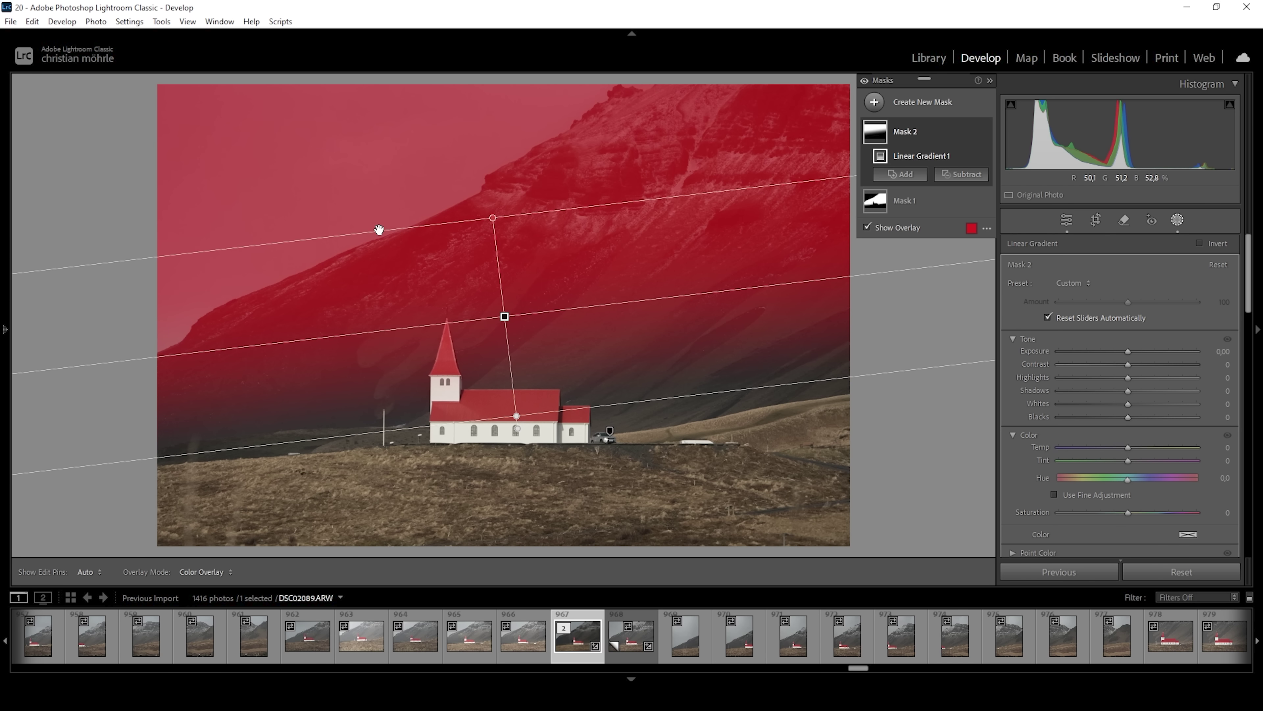
pyautogui.click(963, 180)
pyautogui.click(1005, 222)
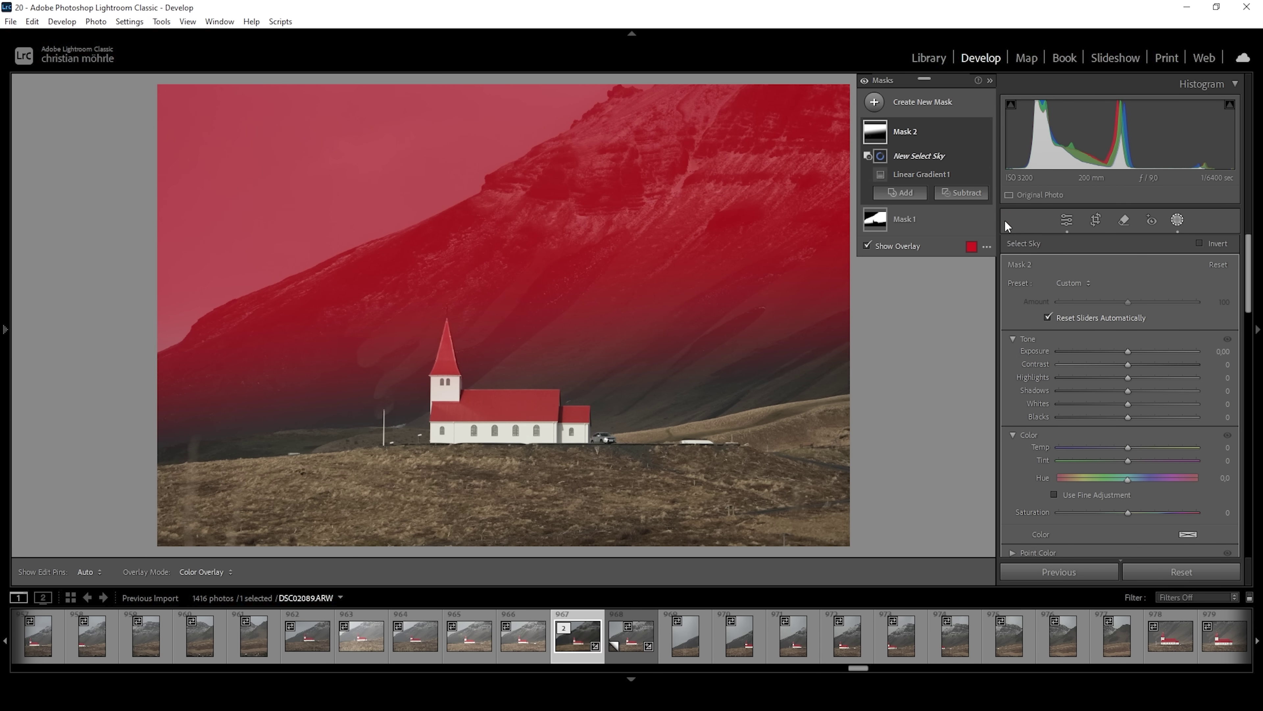
pyautogui.click(961, 197)
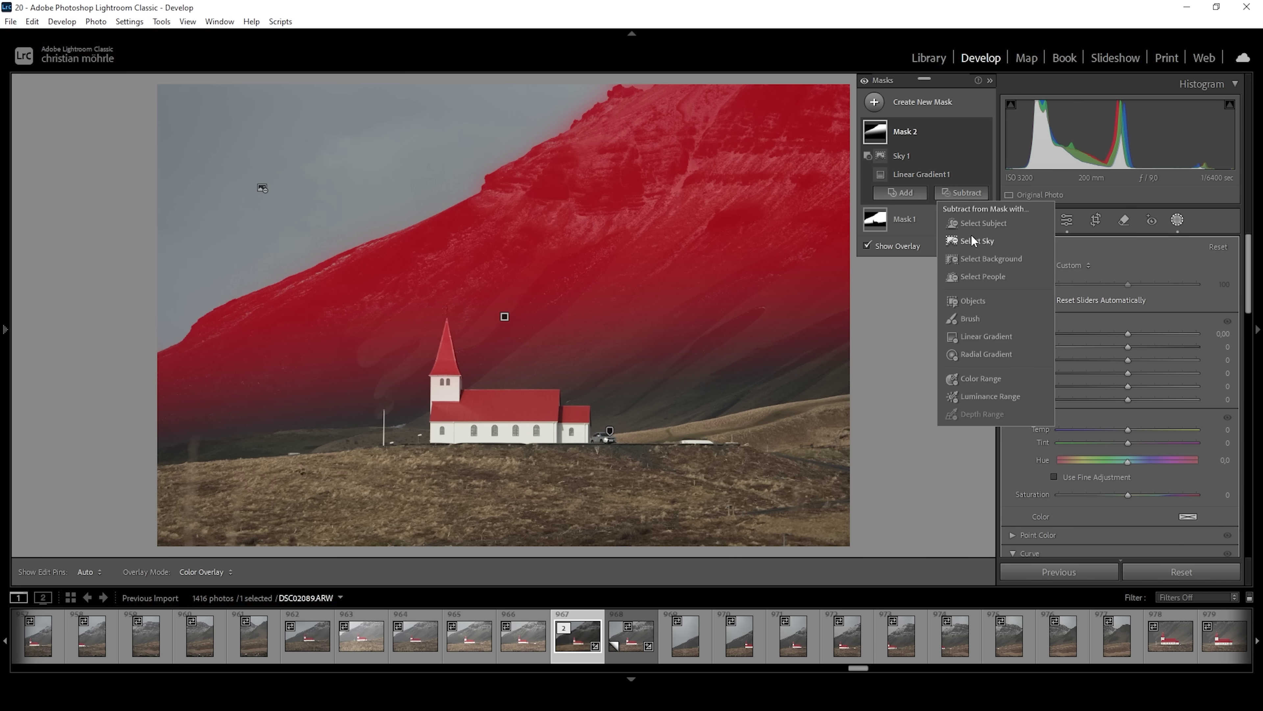
pyautogui.click(985, 223)
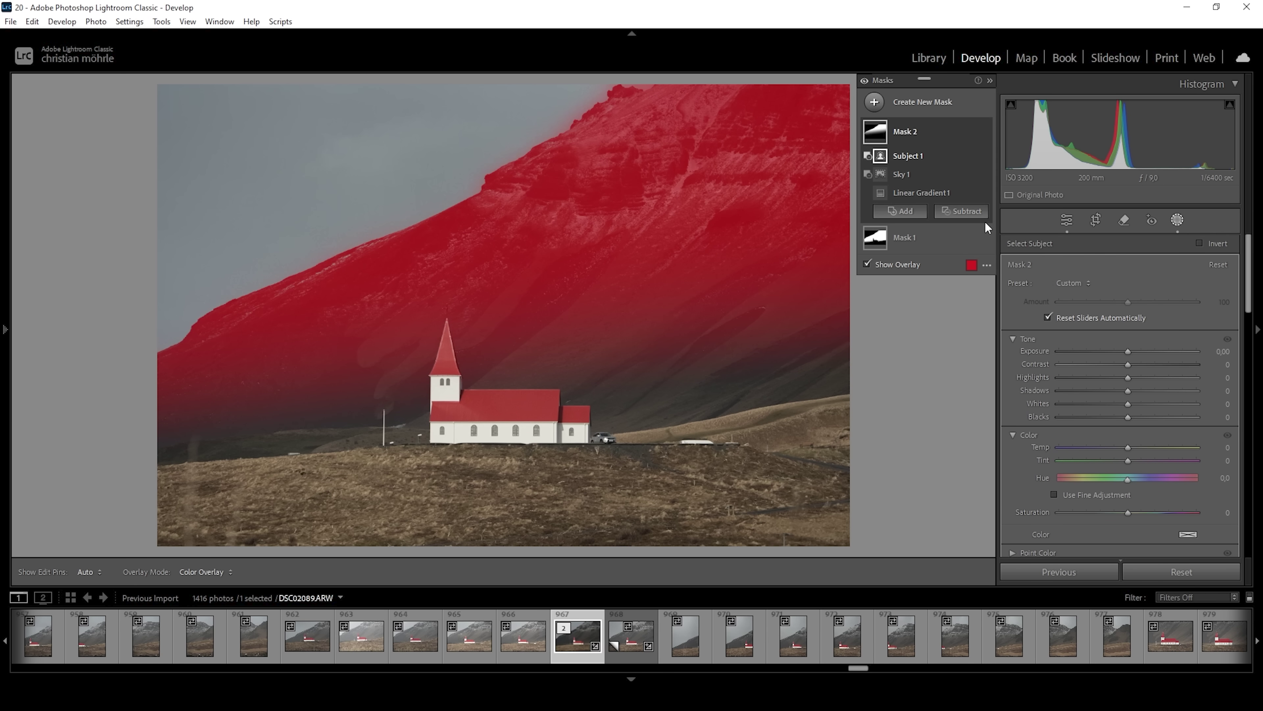
# Tilt the gradient along the mountain slope, set Exposure to -0.34, and hide mask edits to compare.
pyautogui.click(920, 194)
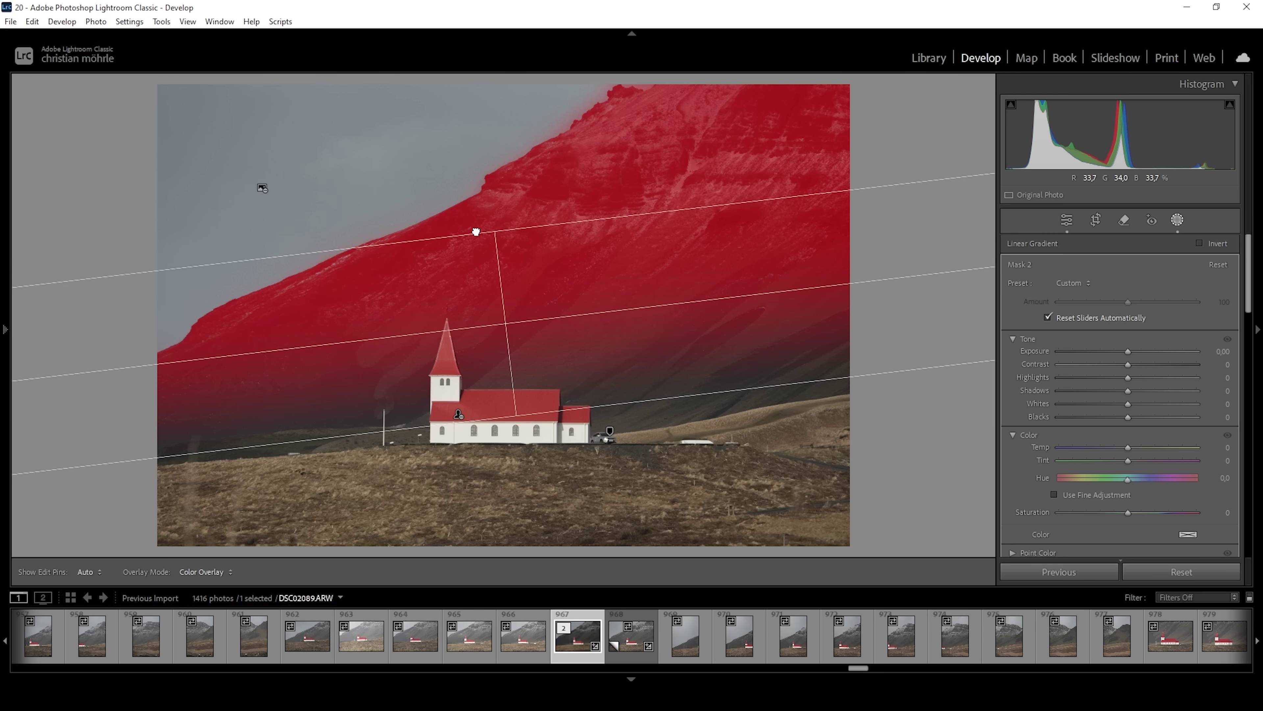
pyautogui.moveTo(517, 417); pyautogui.dragTo(519, 397)
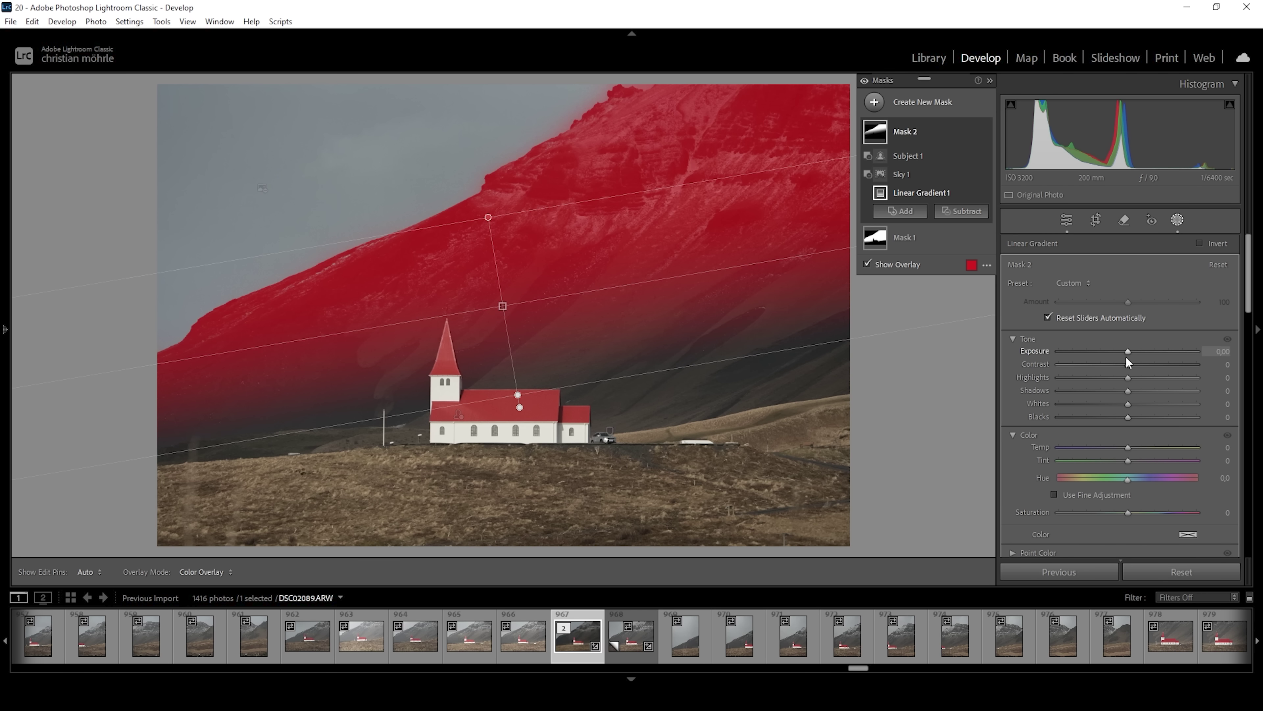
pyautogui.moveTo(1127, 351); pyautogui.dragTo(1122, 350)
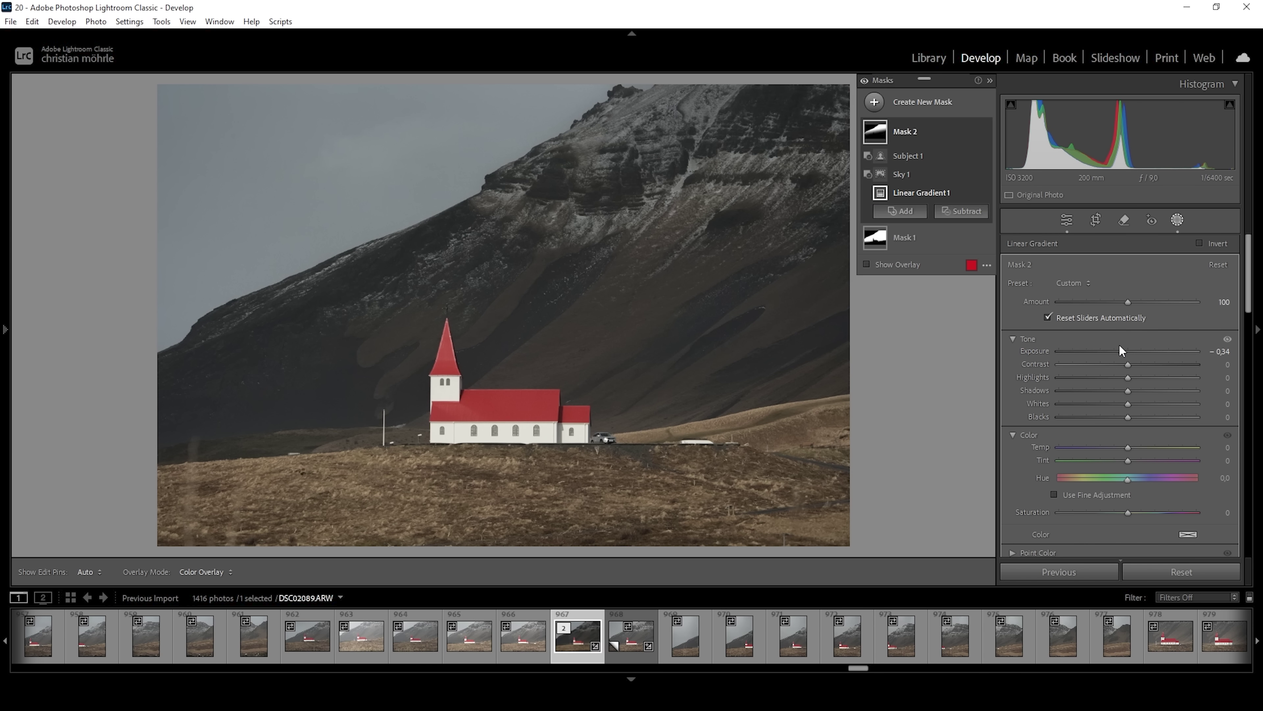
pyautogui.click(864, 81)
# Add a widely feathered linear gradient over the foreground grass with Exposure 0.50.
pyautogui.click(865, 81)
pyautogui.click(875, 102)
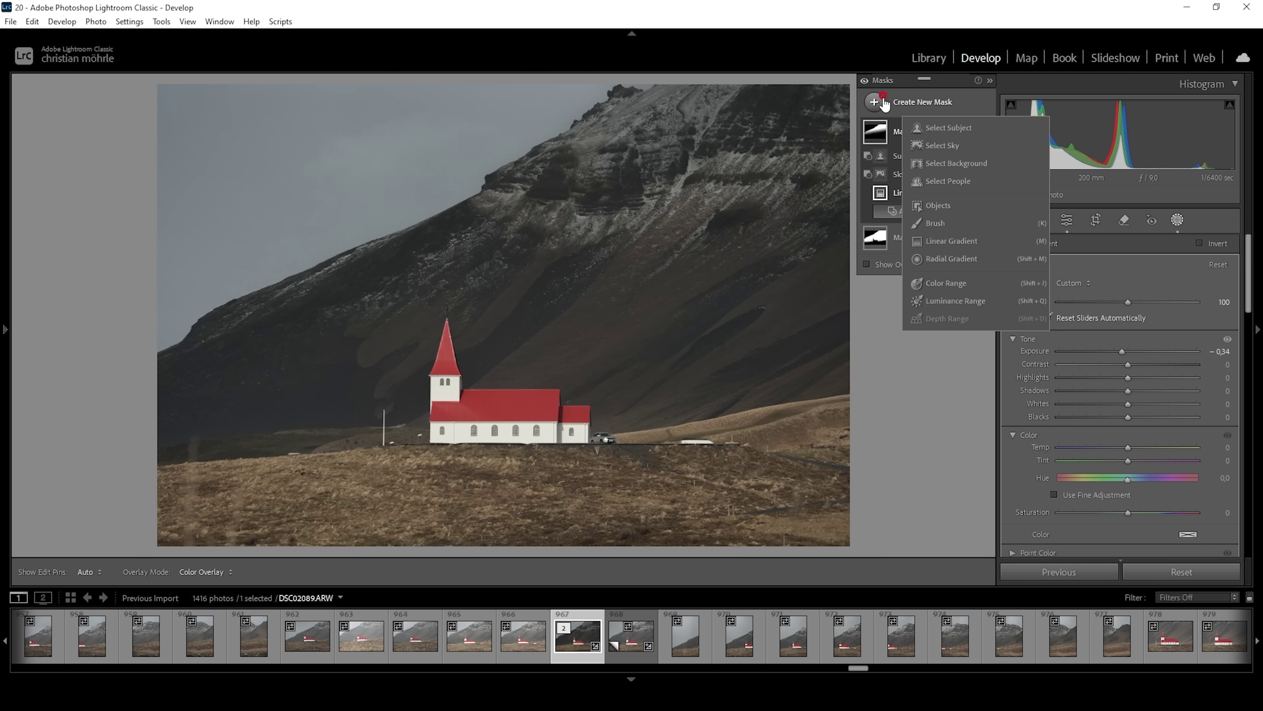
pyautogui.click(918, 239)
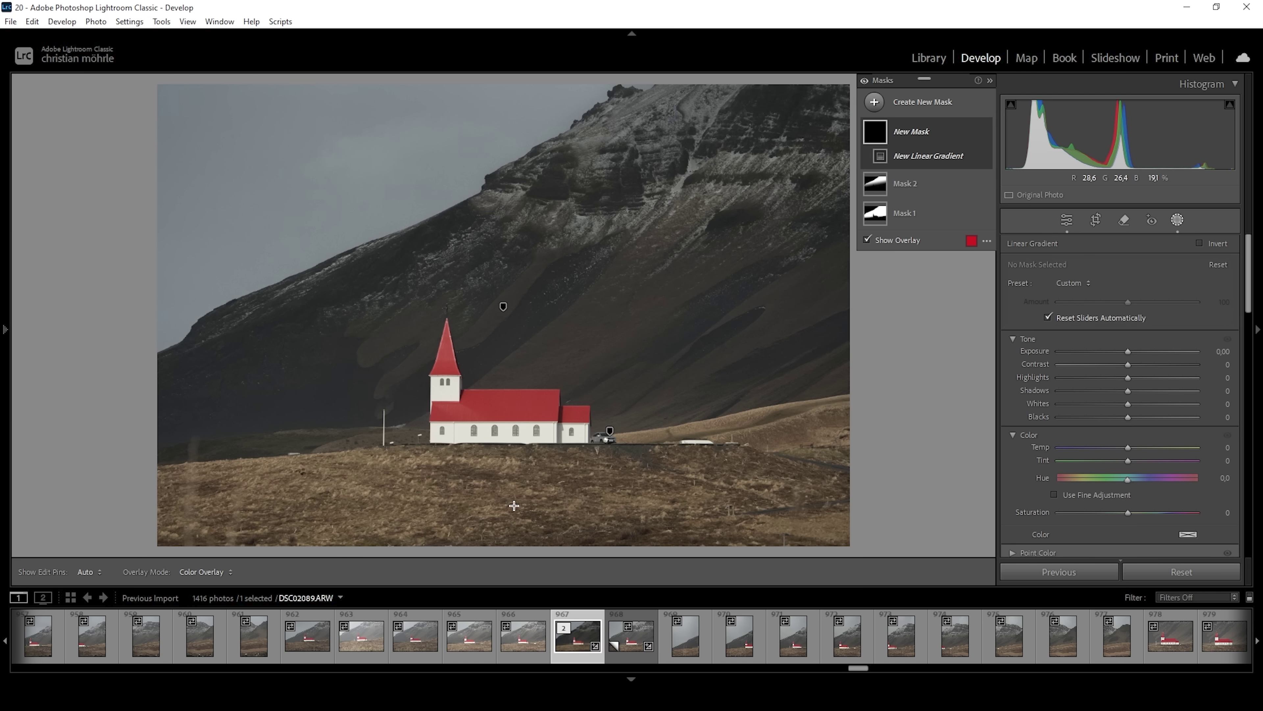
pyautogui.moveTo(514, 505); pyautogui.dragTo(521, 438)
pyautogui.moveTo(511, 517); pyautogui.dragTo(522, 527)
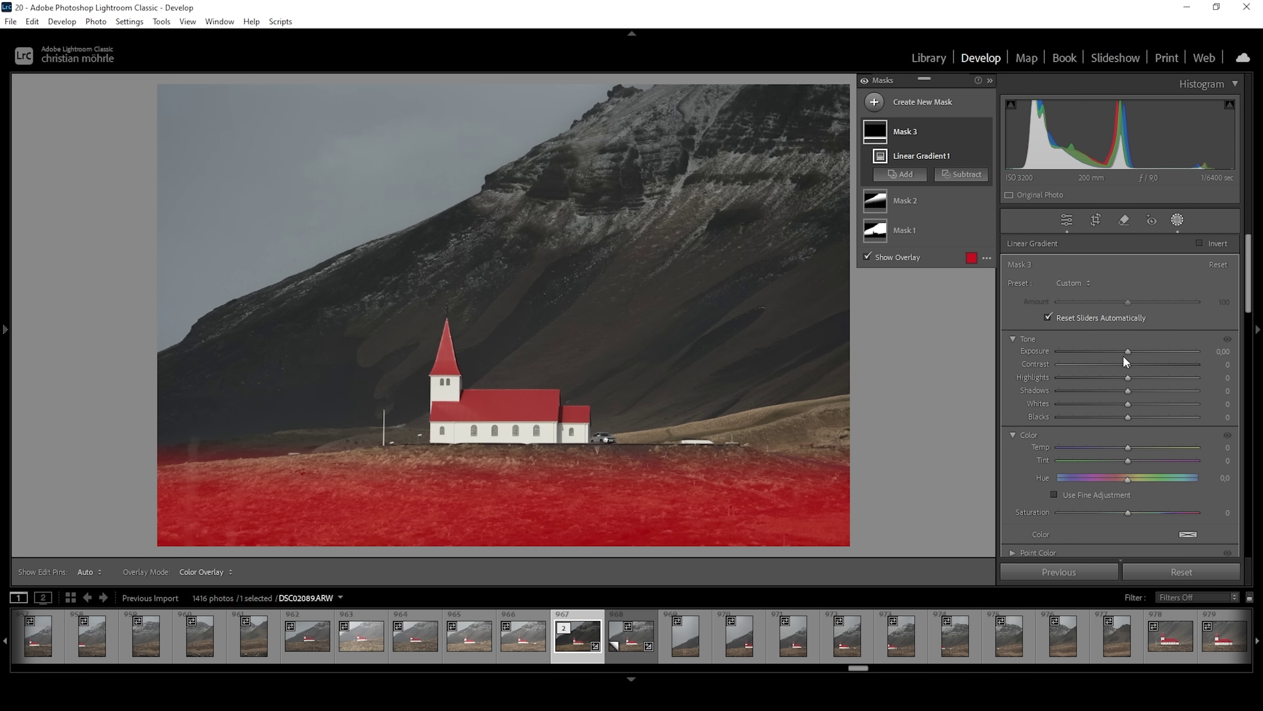
pyautogui.moveTo(1127, 353); pyautogui.dragTo(1136, 351)
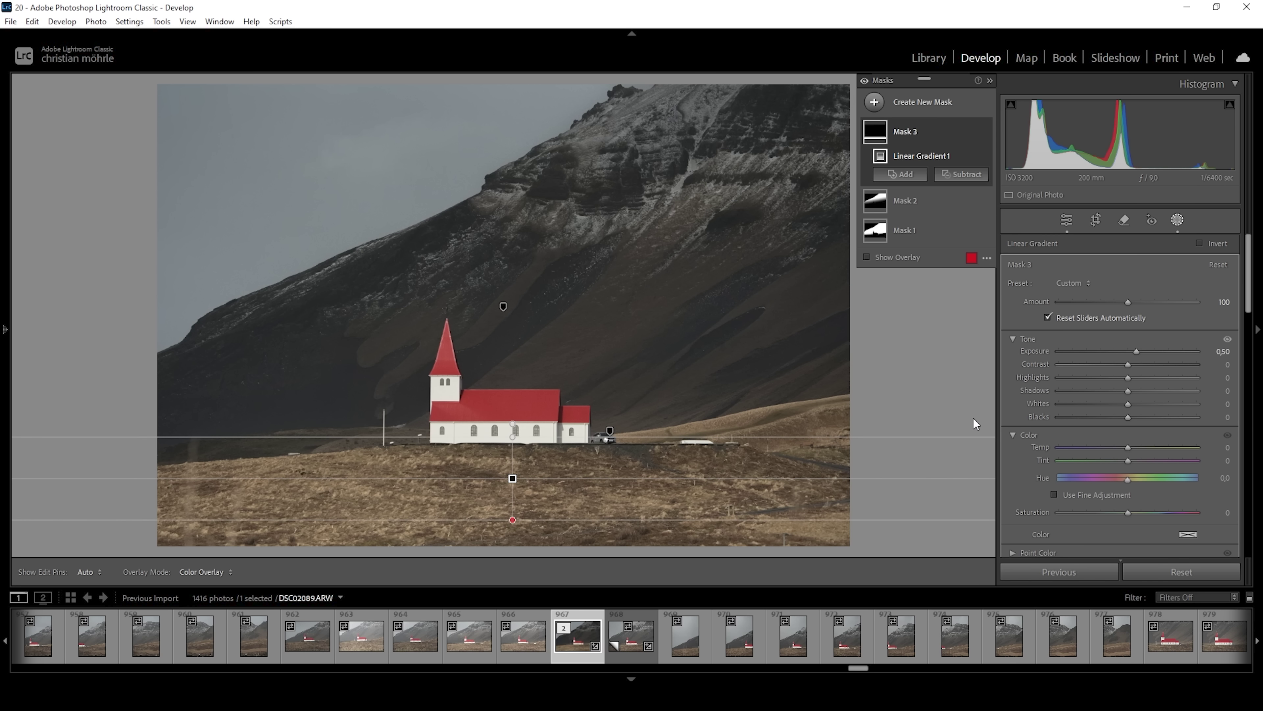
pyautogui.click(873, 102)
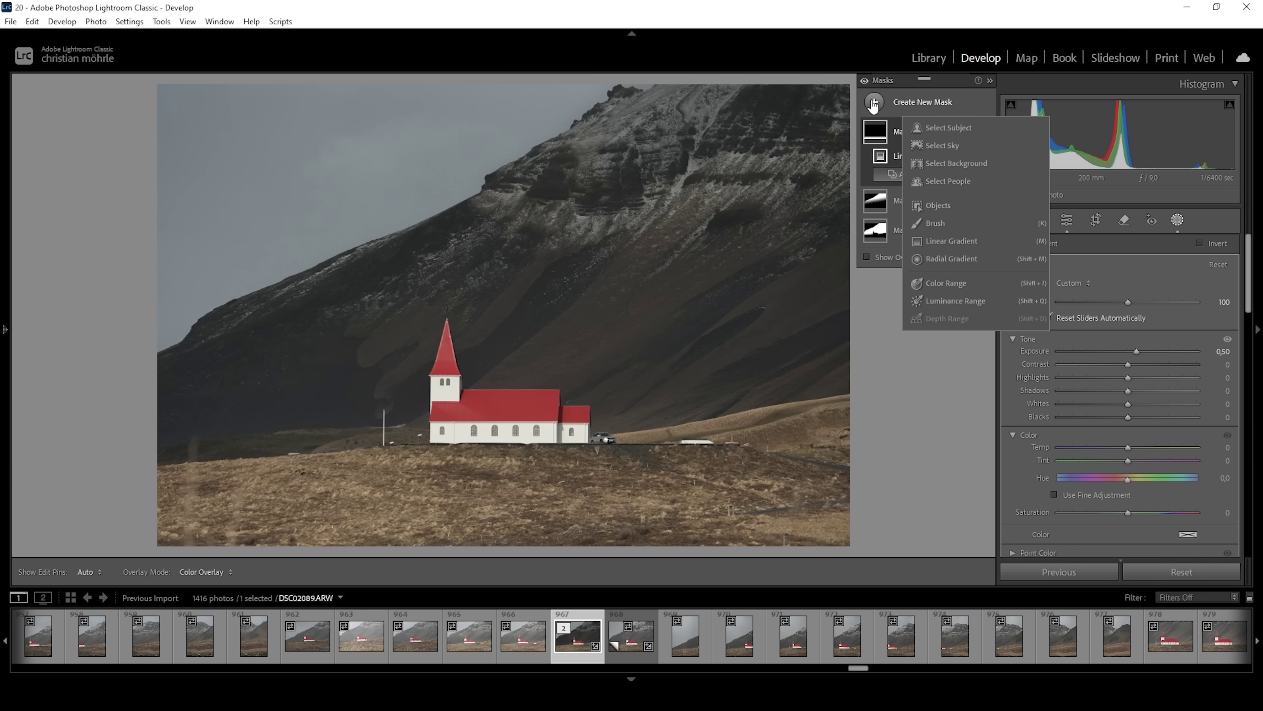
# Box-select the grassy hills as an Objects mask and set Exposure 0.50, Whites 37, Blacks 9, Temp 22.
pyautogui.click(939, 206)
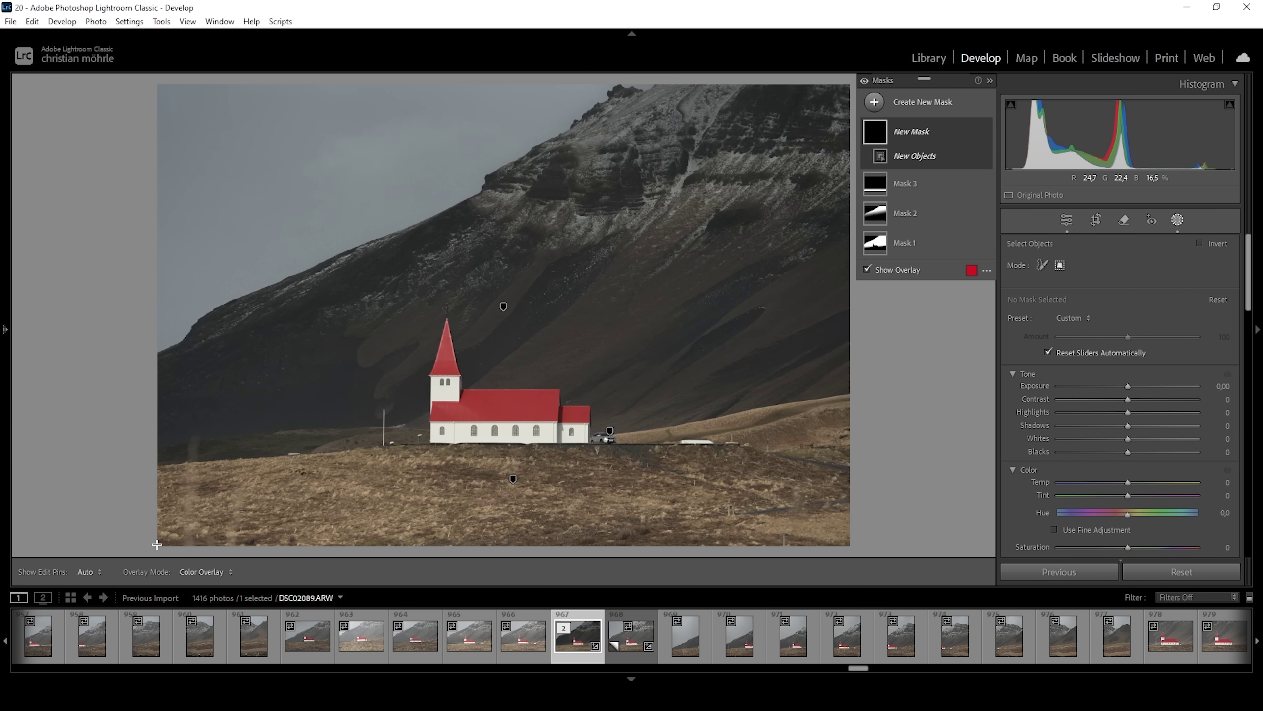
pyautogui.moveTo(156, 545); pyautogui.dragTo(853, 392)
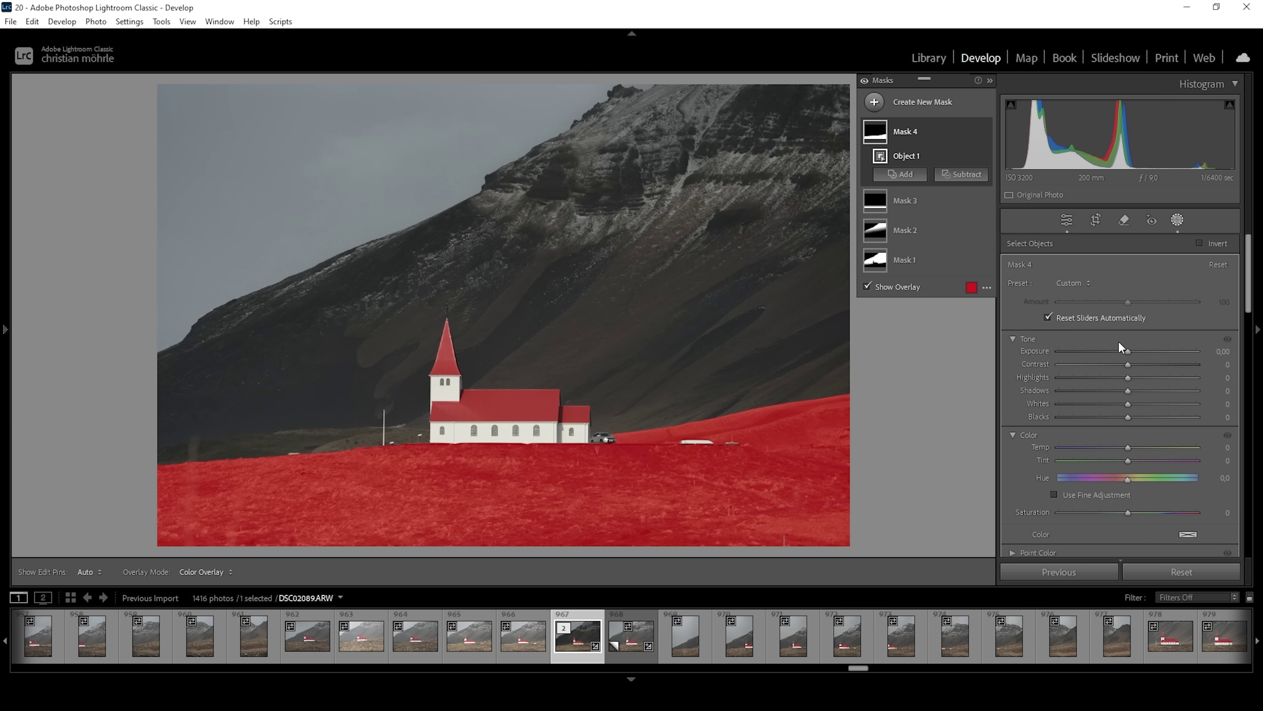
pyautogui.moveTo(1129, 351); pyautogui.dragTo(1138, 352)
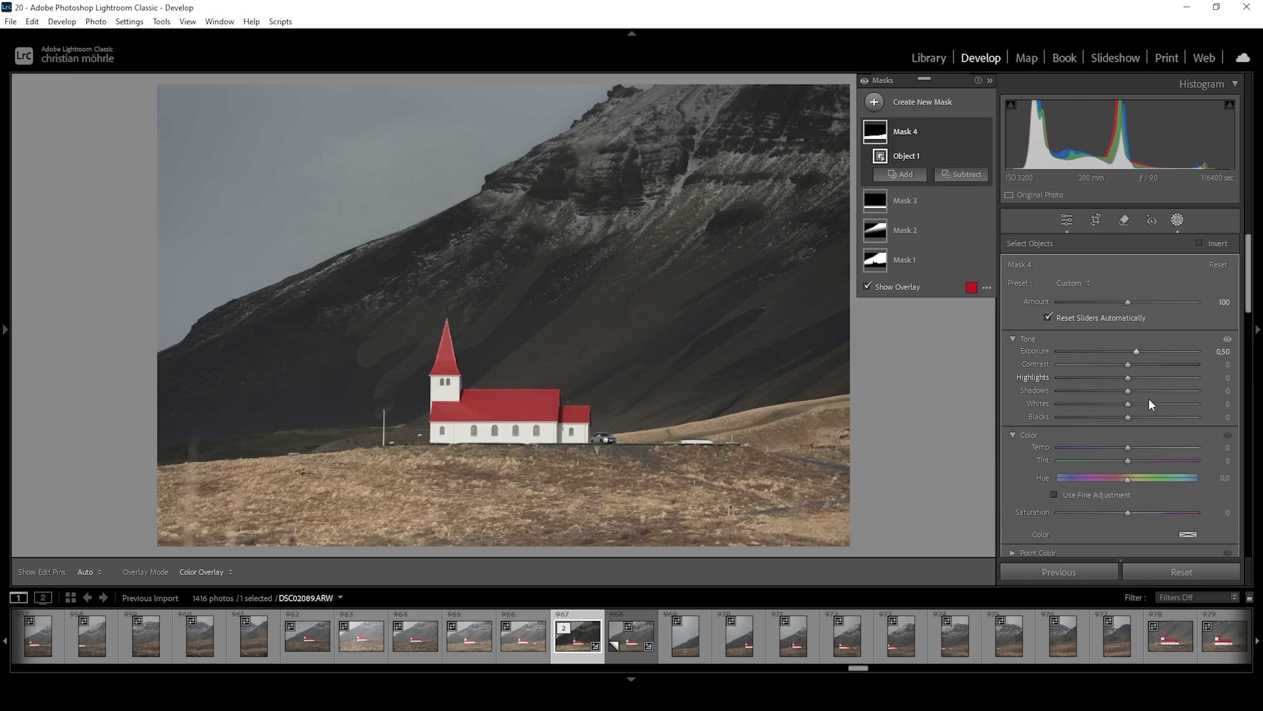
pyautogui.moveTo(1130, 409)
pyautogui.mouseDown()
pyautogui.moveTo(1153, 405)
pyautogui.moveTo(1135, 417)
pyautogui.mouseUp()
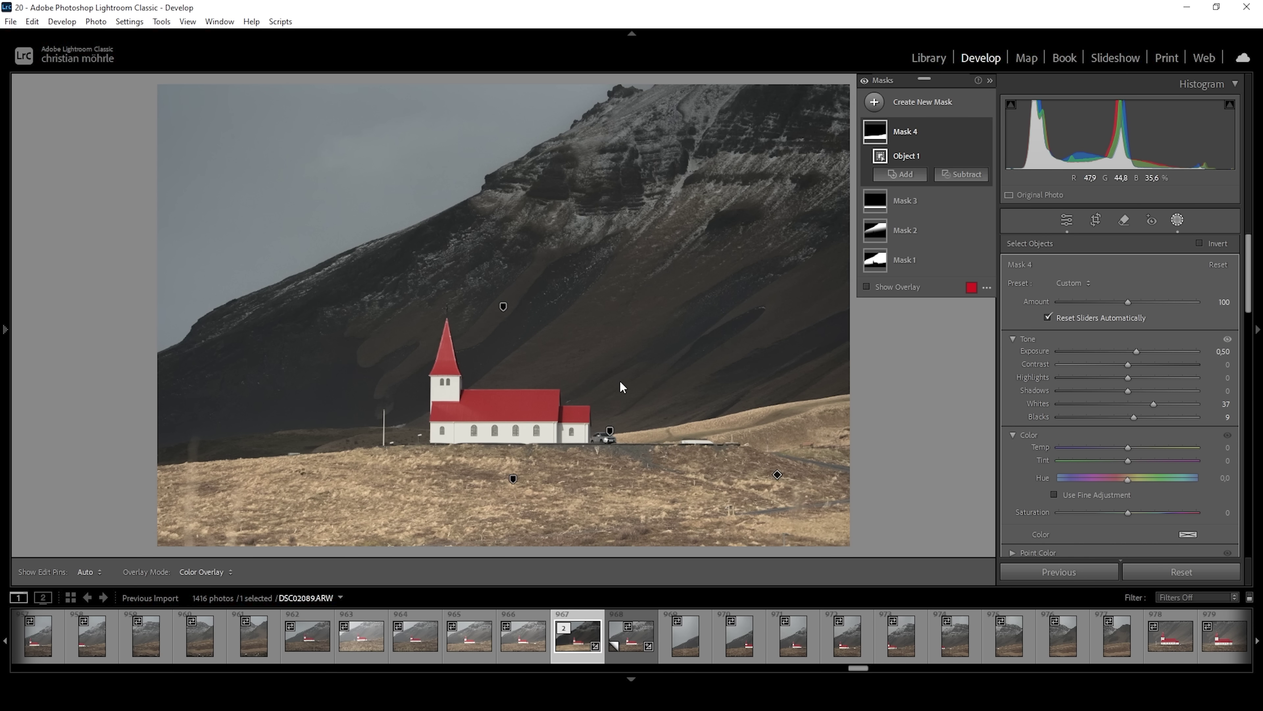
pyautogui.moveTo(1128, 450); pyautogui.dragTo(1142, 453)
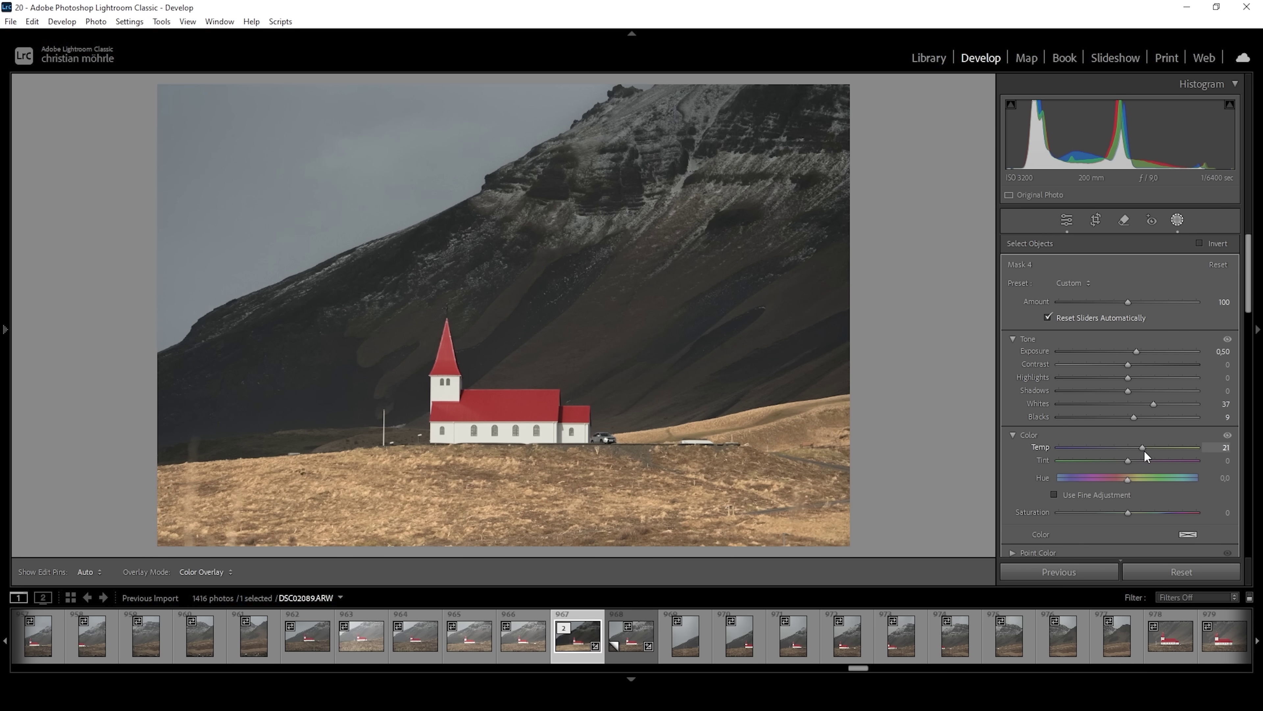
pyautogui.moveTo(1143, 451); pyautogui.dragTo(1143, 451)
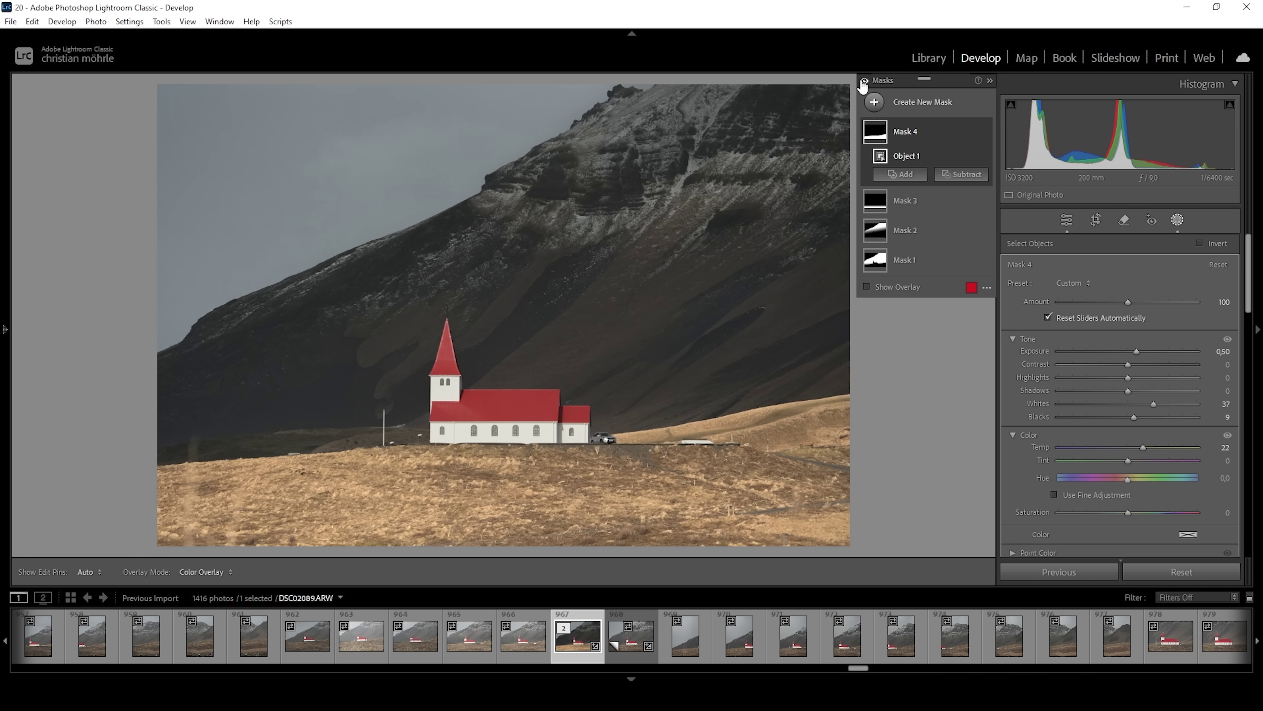
pyautogui.click(864, 81)
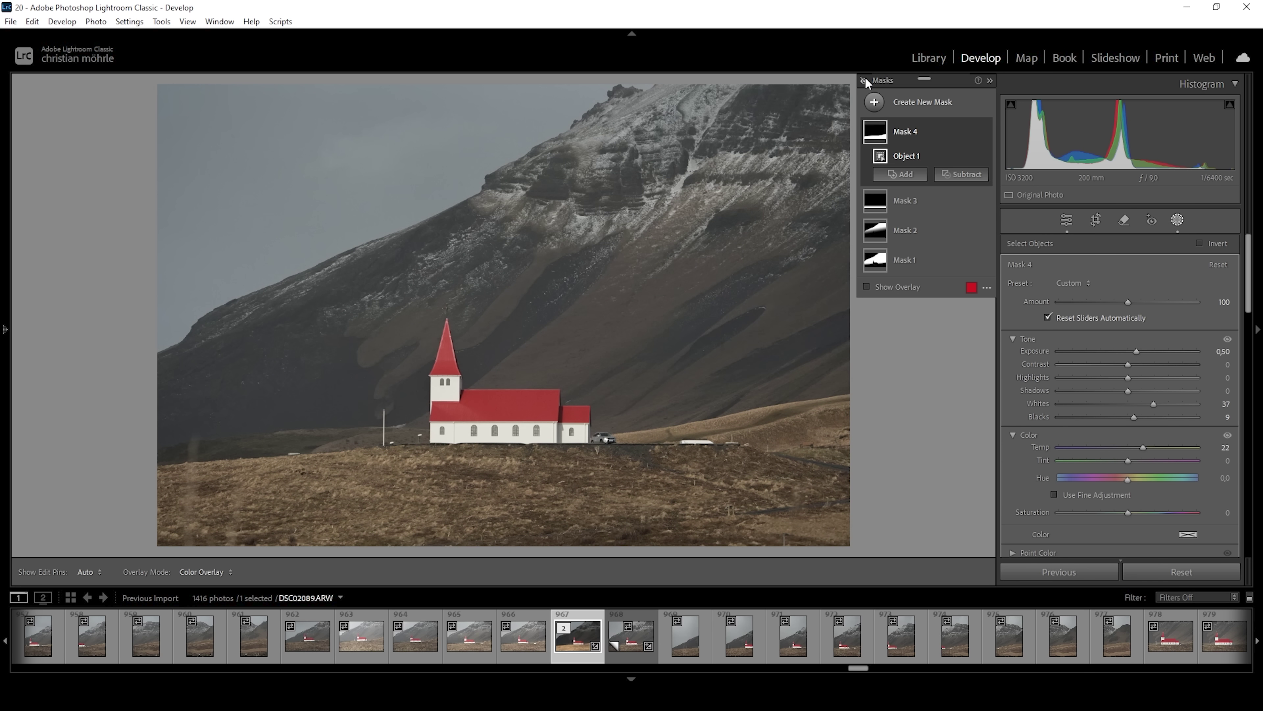
pyautogui.click(865, 80)
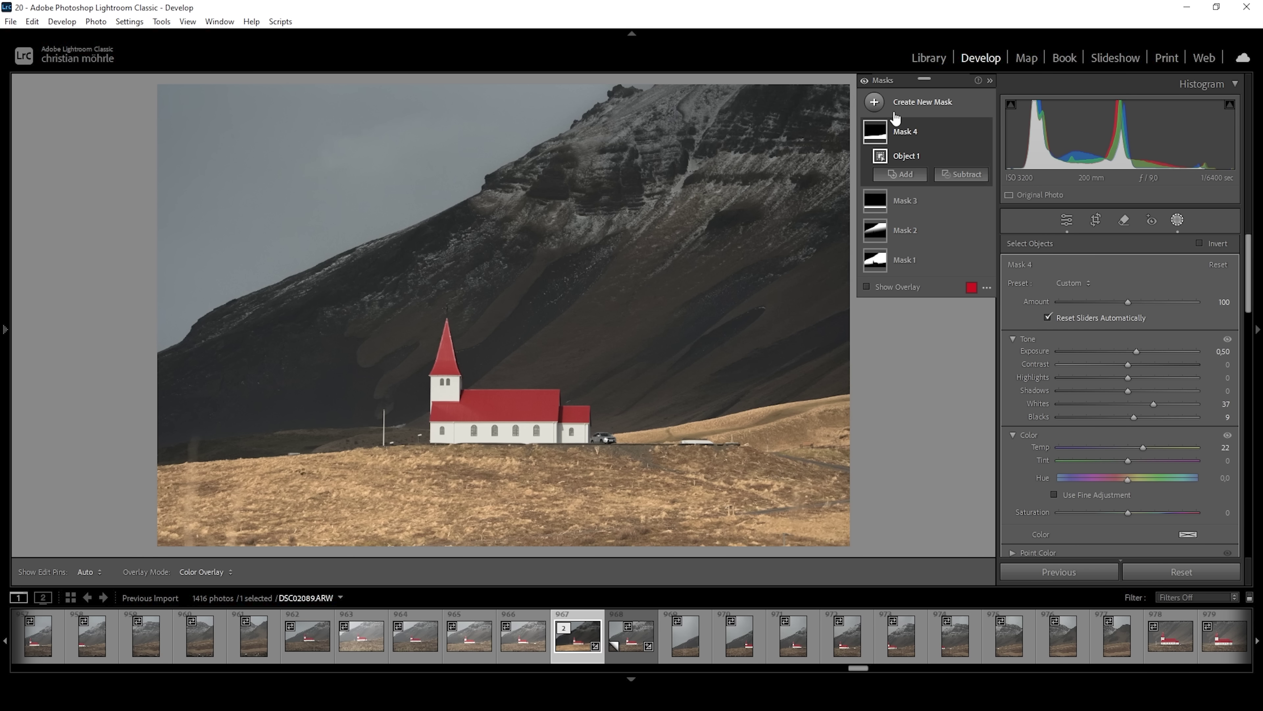
pyautogui.click(875, 103)
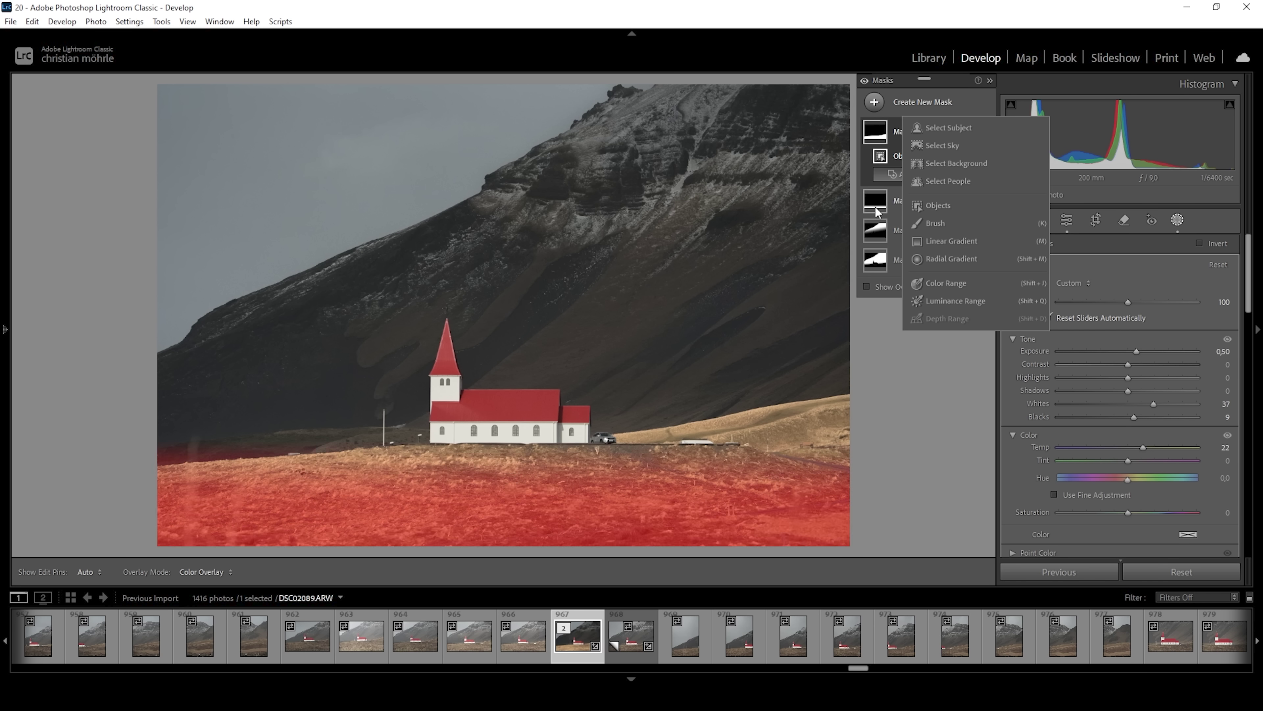
# Create a Select Sky mask and intersect it with a linear gradient across the upper sky.
pyautogui.click(944, 146)
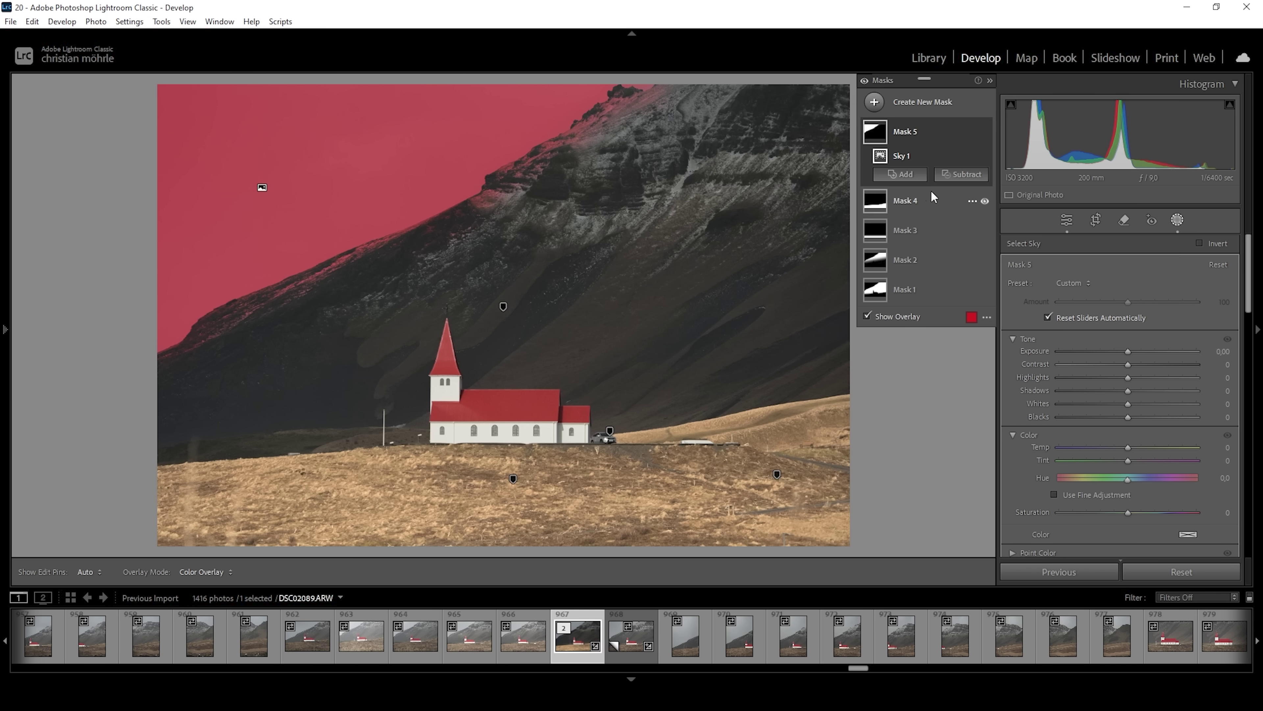
pyautogui.click(957, 174)
pyautogui.click(966, 321)
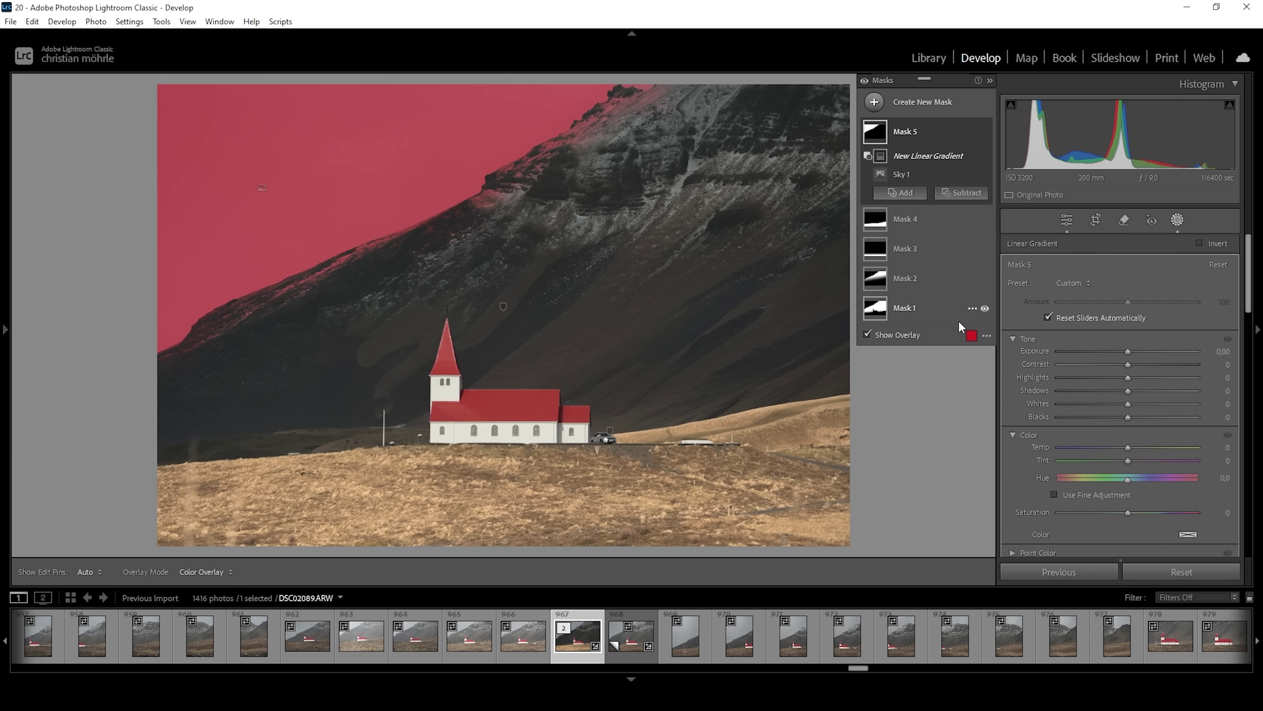
pyautogui.moveTo(228, 319); pyautogui.dragTo(237, 104)
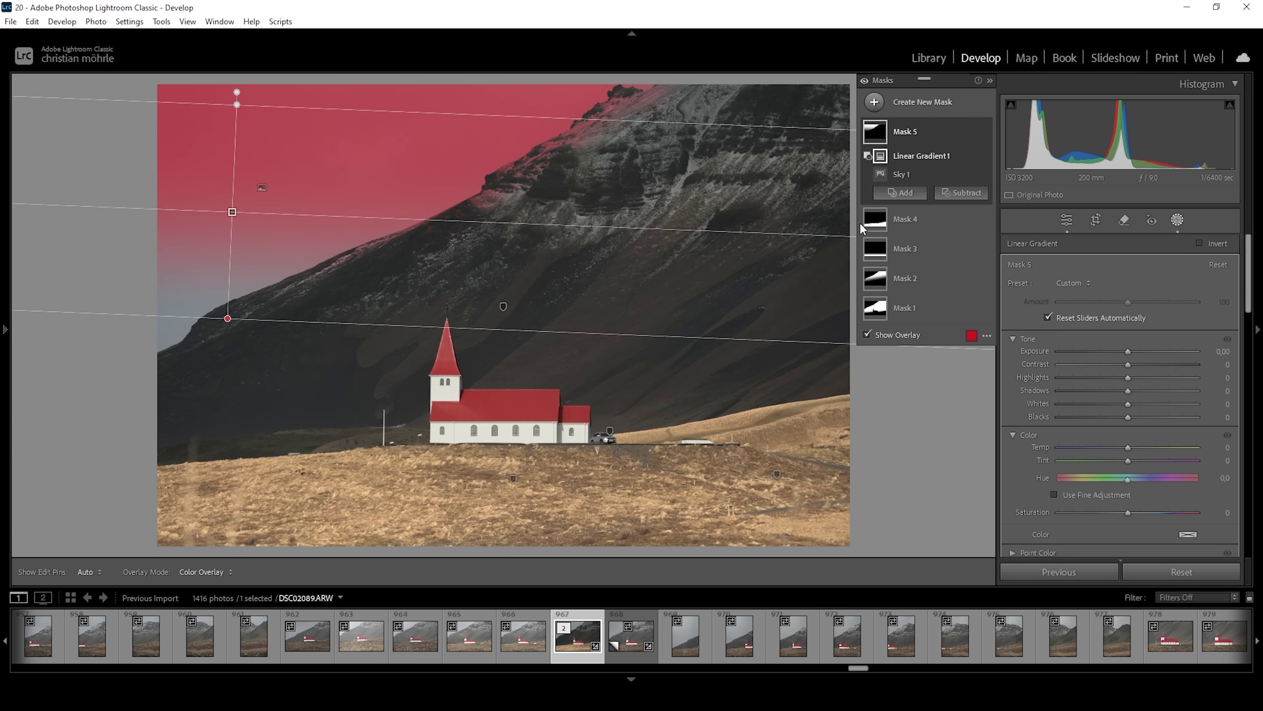
# Subtract the mountain object from the sky mask, set Exposure -0.46, and raise the gradient.
pyautogui.click(964, 193)
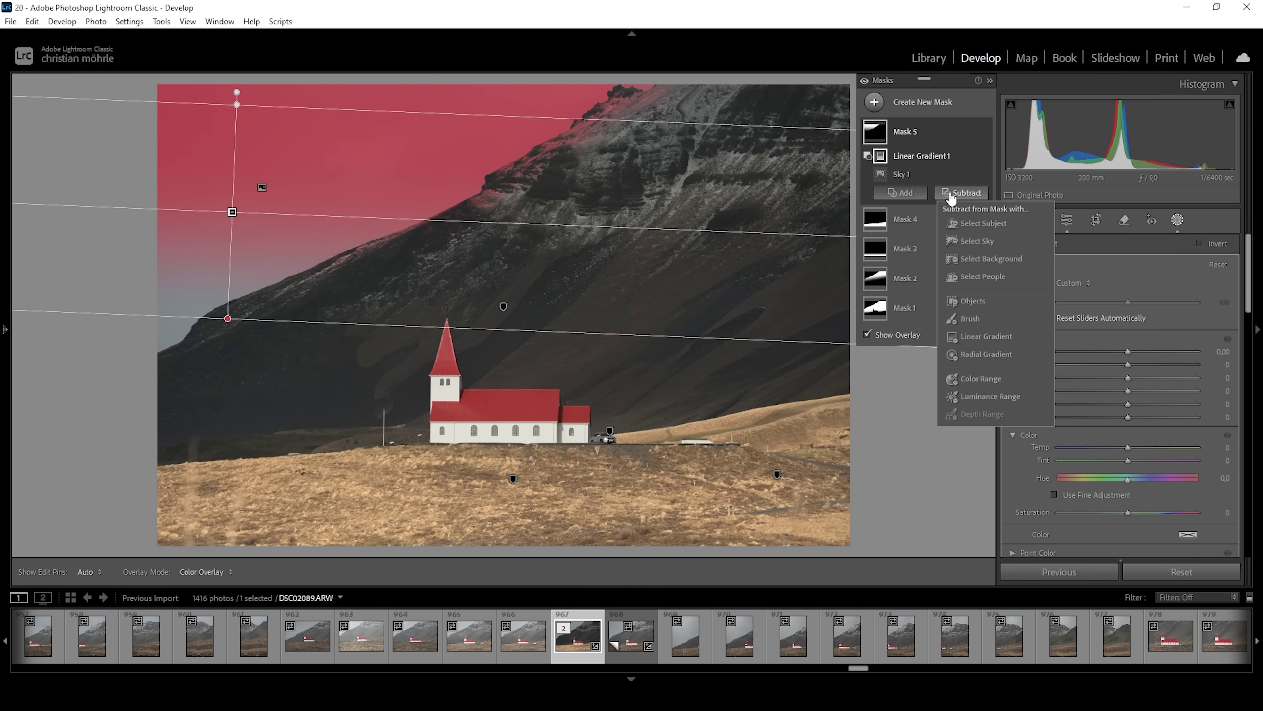
pyautogui.click(974, 301)
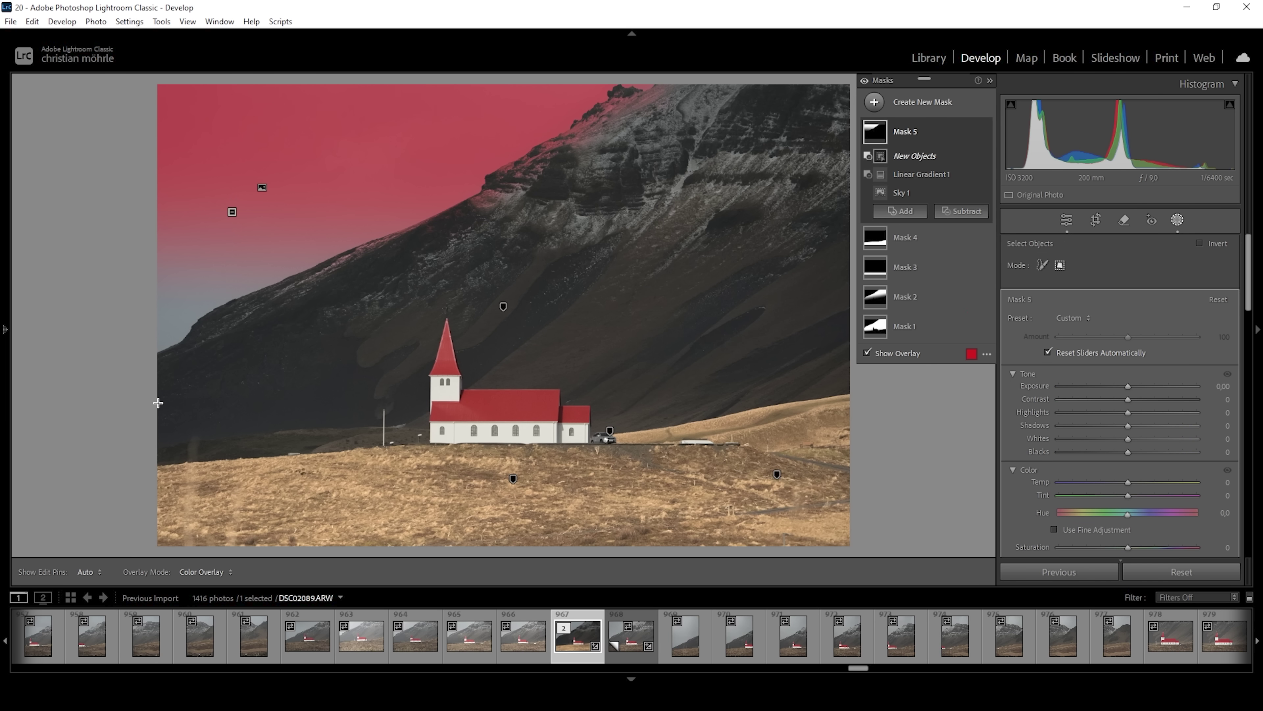
pyautogui.moveTo(159, 401); pyautogui.dragTo(848, 74)
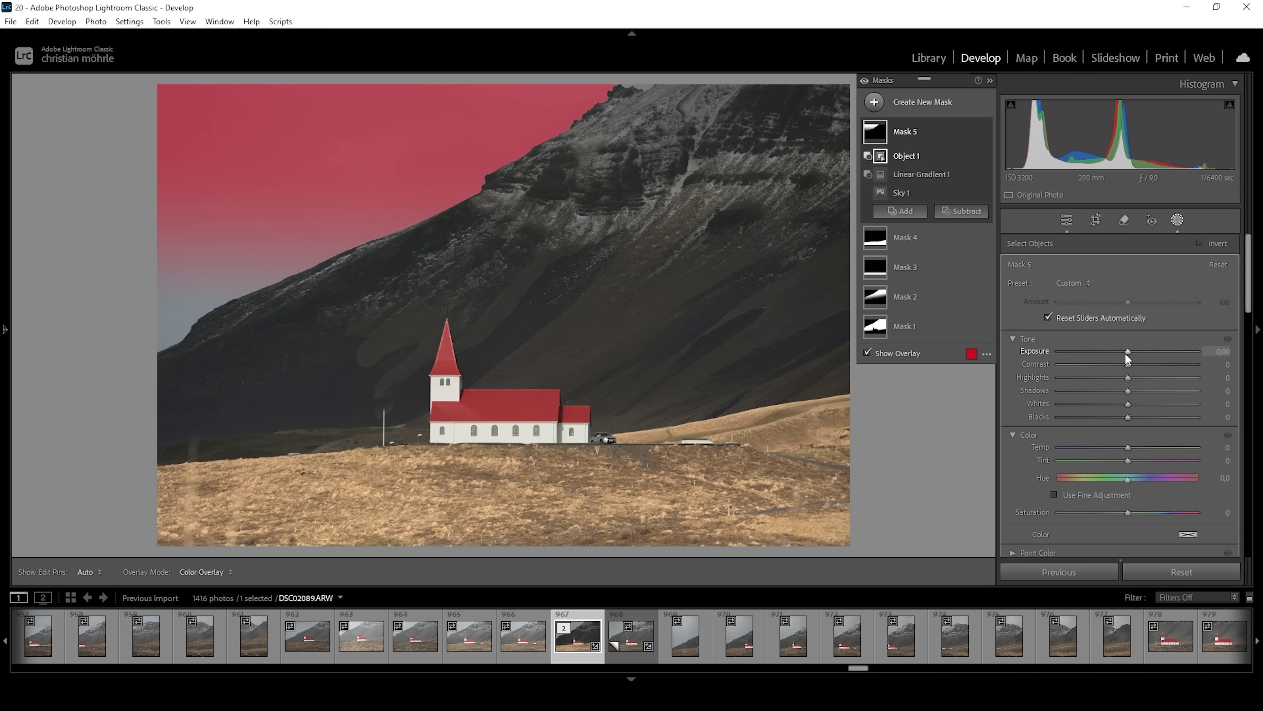
pyautogui.moveTo(1126, 354); pyautogui.dragTo(1120, 351)
pyautogui.click(920, 174)
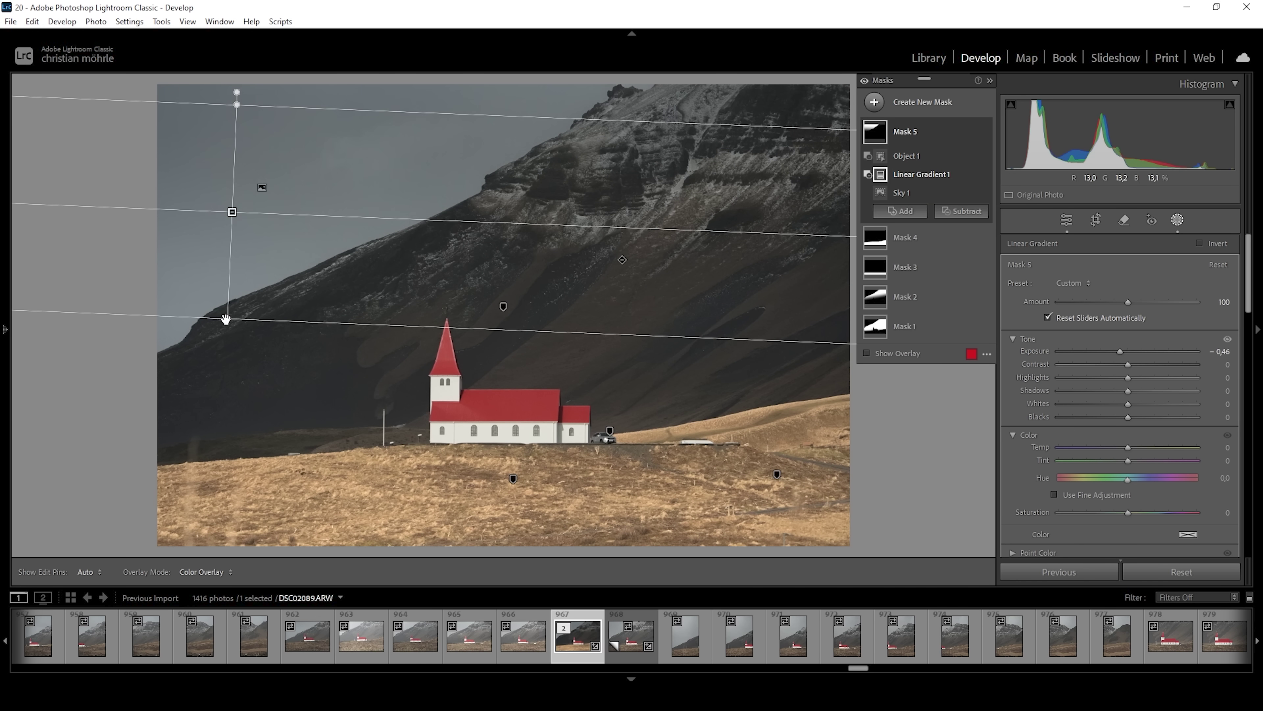
pyautogui.moveTo(225, 319); pyautogui.dragTo(229, 288)
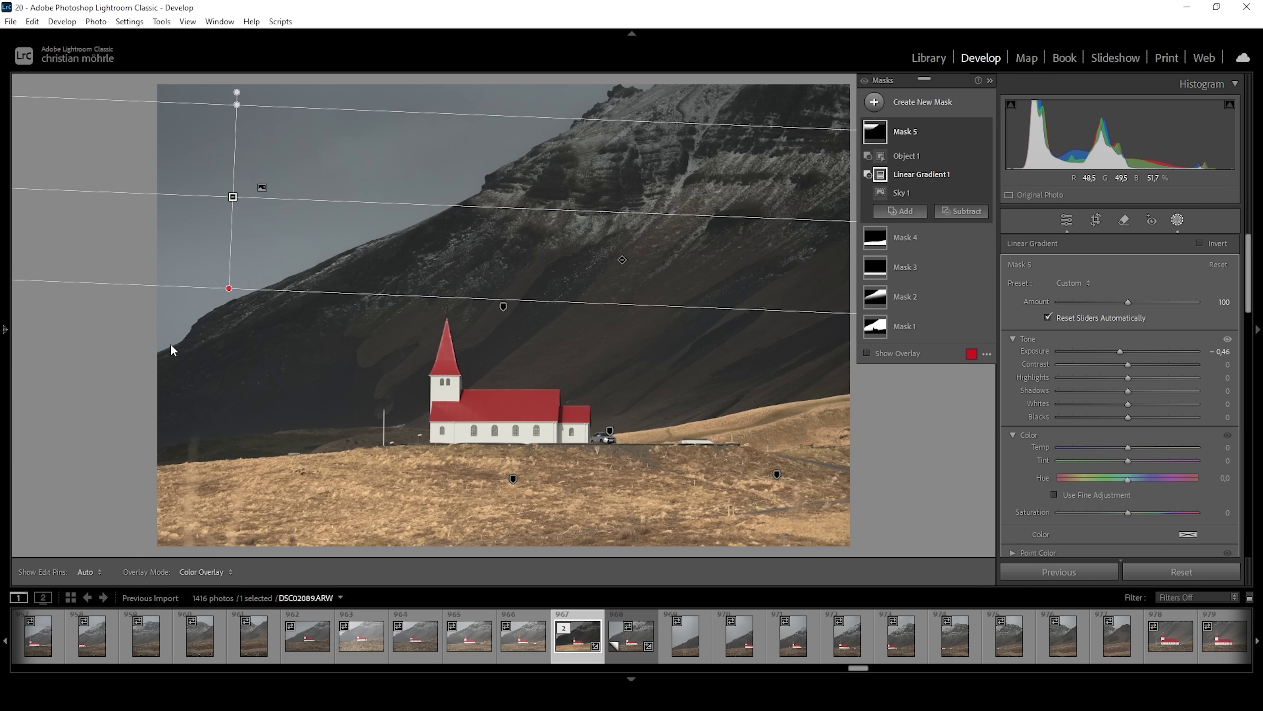
# Add a new linear gradient mask from the top of the sky, subtracting the mountain object.
pyautogui.click(876, 104)
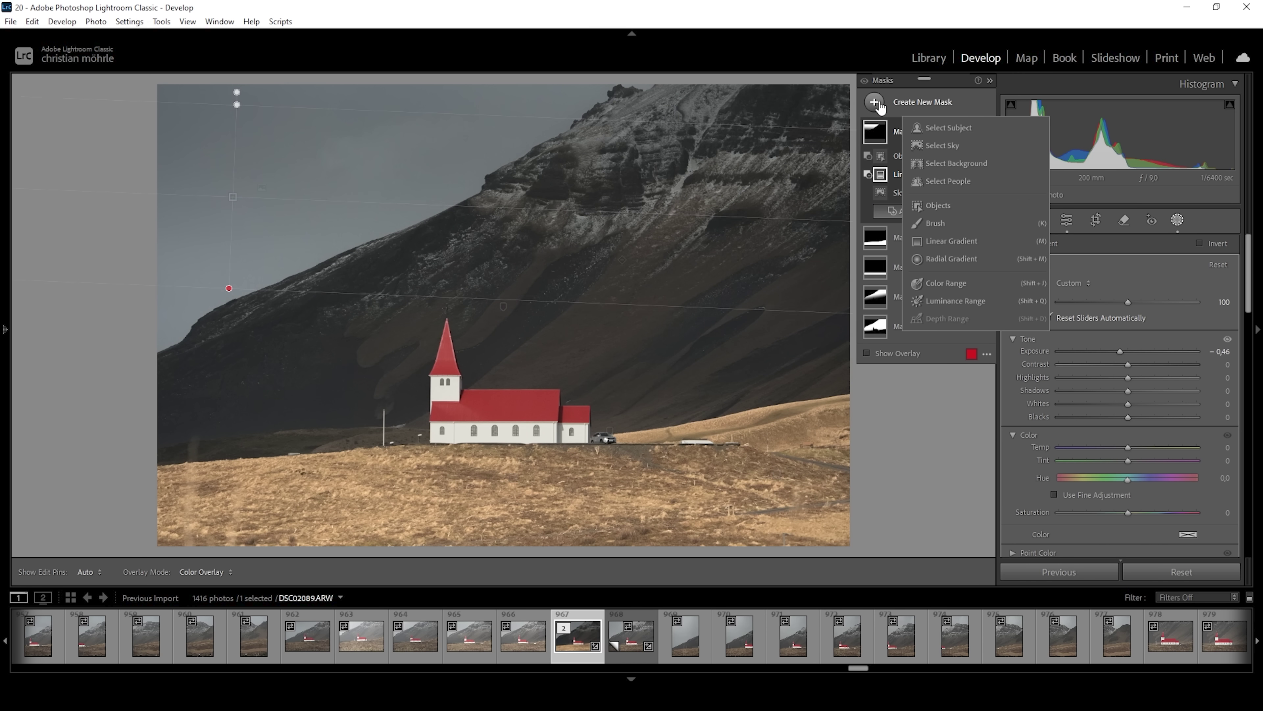
pyautogui.click(939, 241)
pyautogui.moveTo(398, 81); pyautogui.dragTo(392, 214)
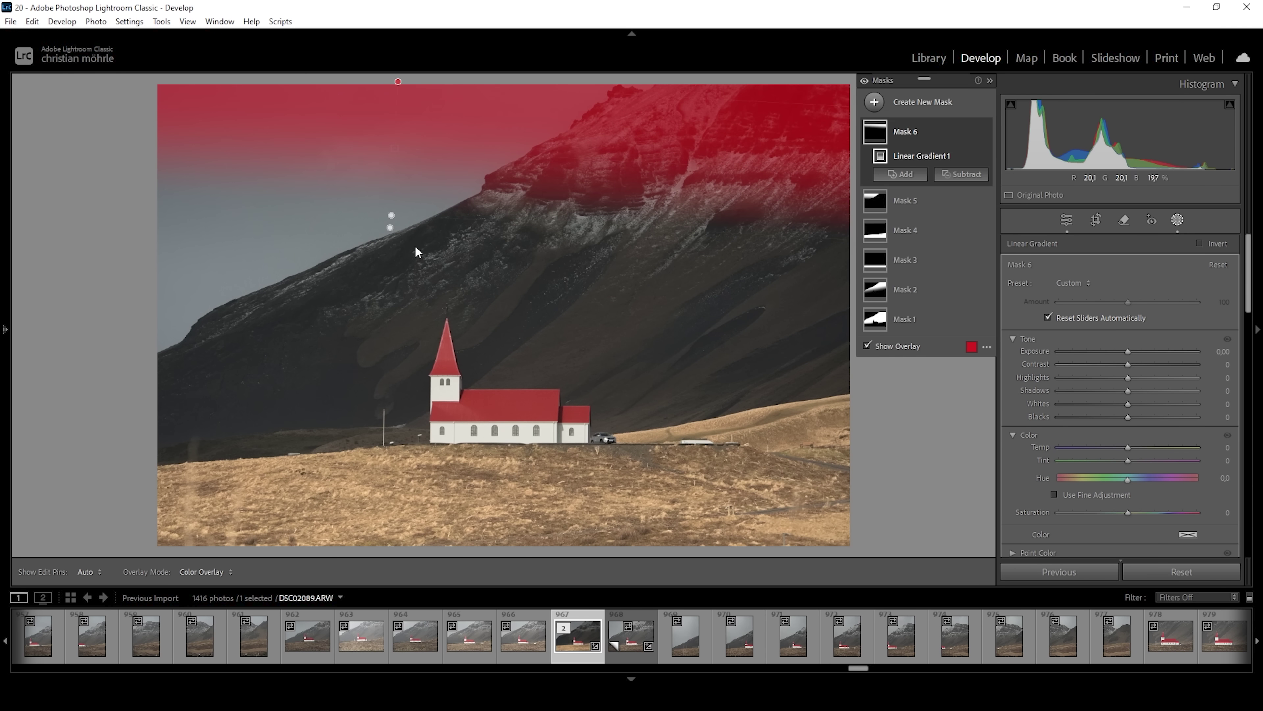
pyautogui.click(961, 173)
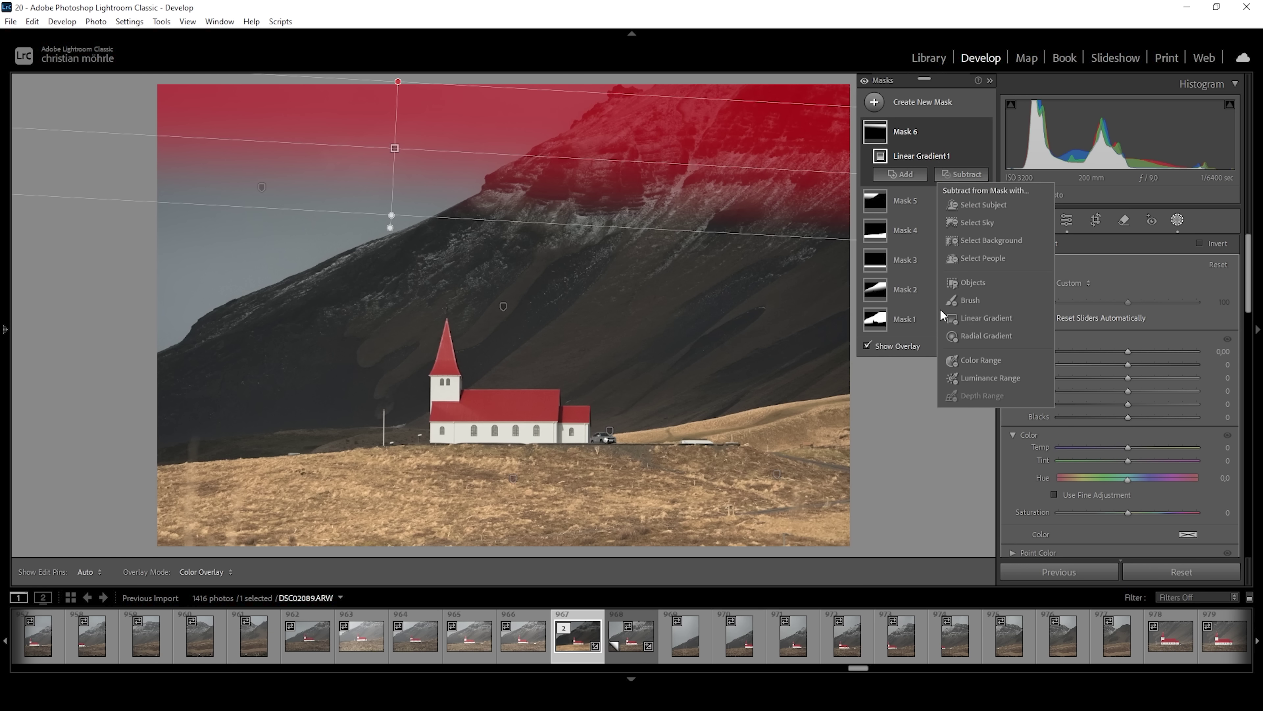
pyautogui.click(976, 285)
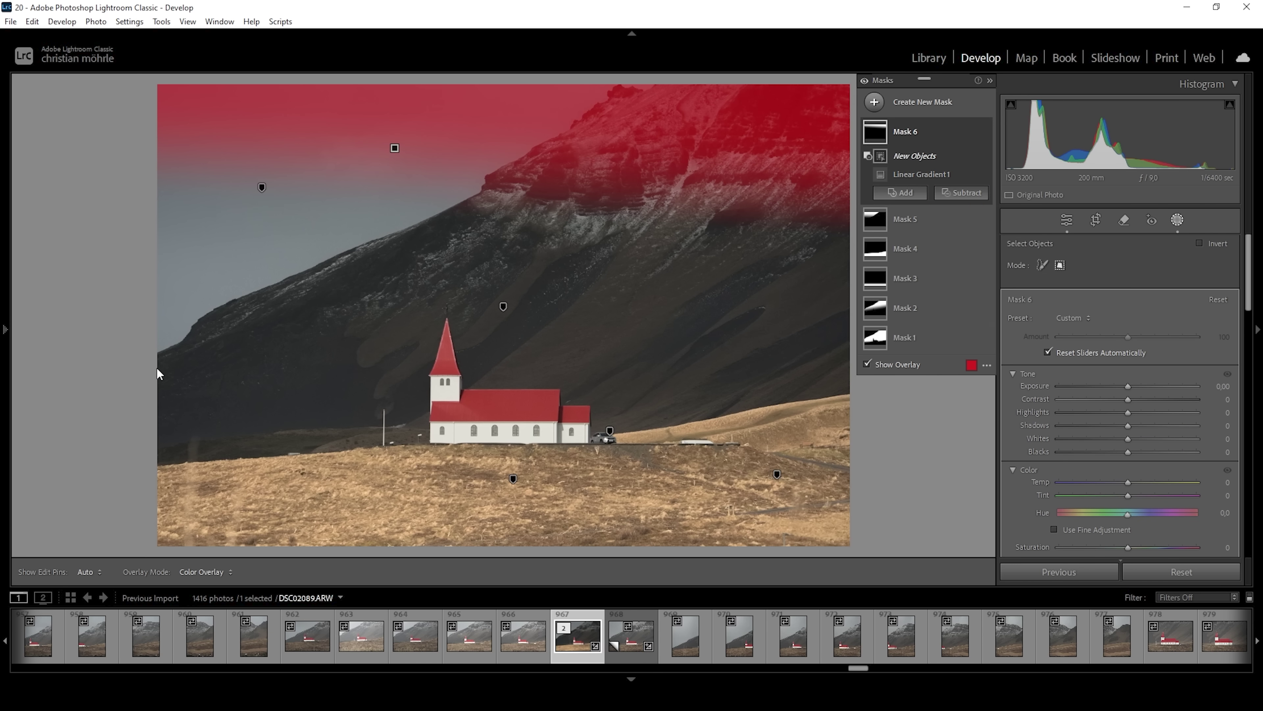
pyautogui.moveTo(158, 368); pyautogui.dragTo(916, 51)
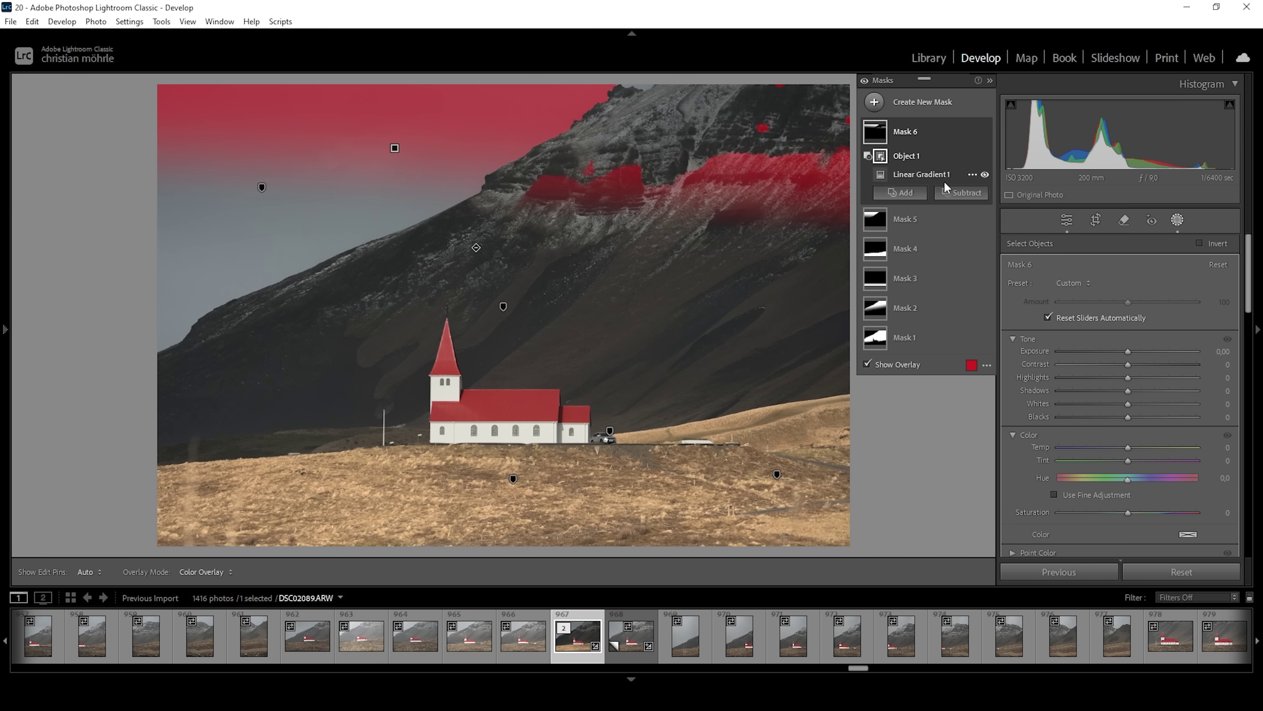
# Brush-erase leftover mask along the mountain ridge and set the mask's Exposure to −0.80.
pyautogui.click(958, 194)
pyautogui.click(973, 318)
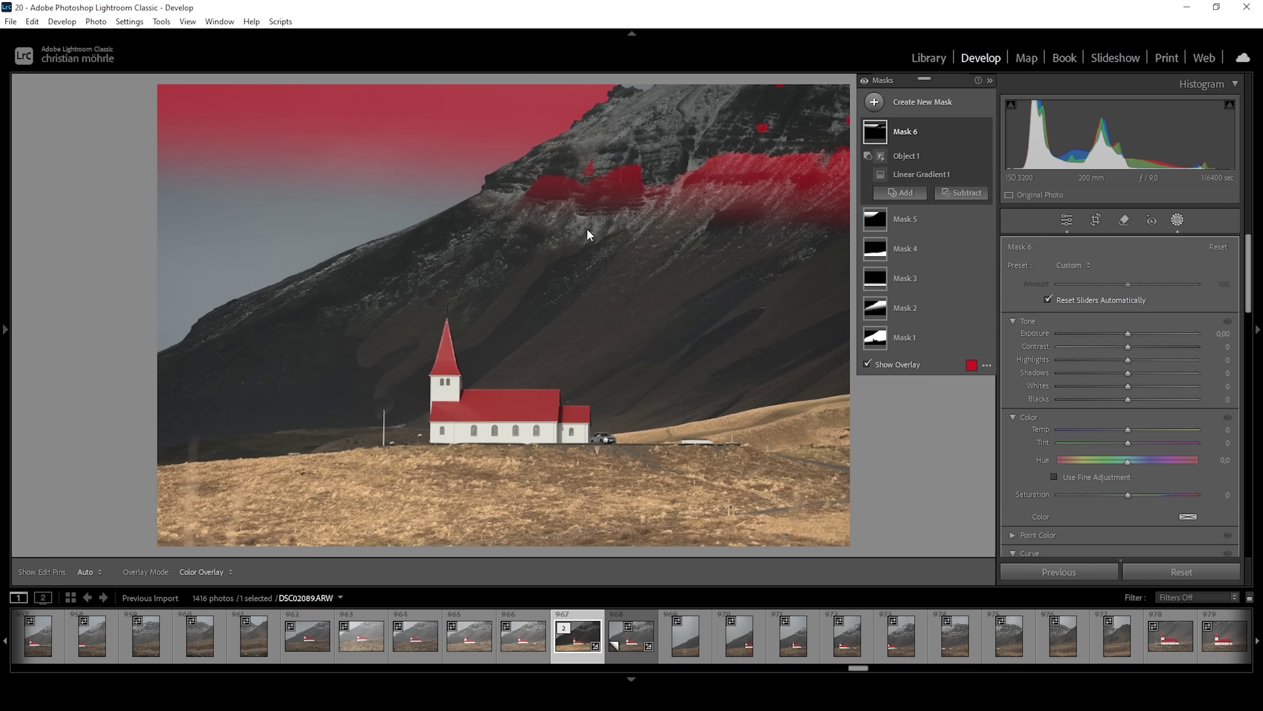
pyautogui.moveTo(544, 214)
pyautogui.mouseDown()
pyautogui.moveTo(557, 180)
pyautogui.moveTo(632, 157)
pyautogui.mouseUp()
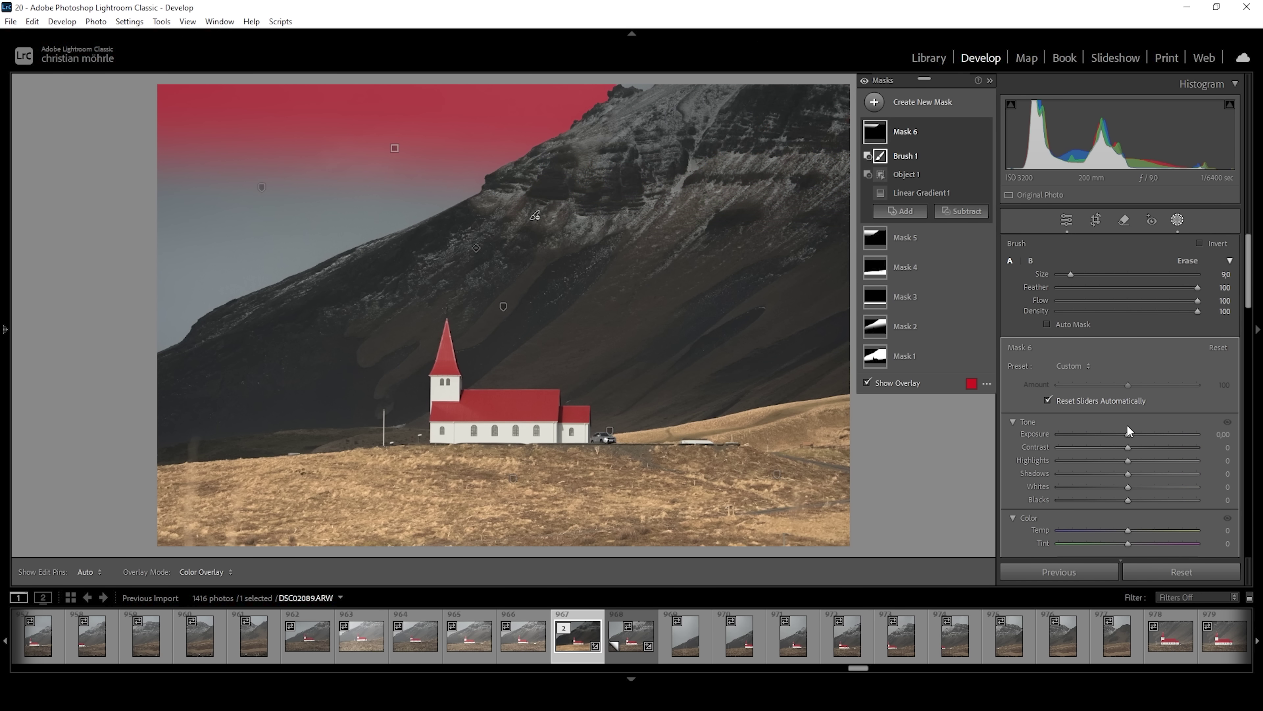
pyautogui.moveTo(1127, 432); pyautogui.dragTo(1121, 432)
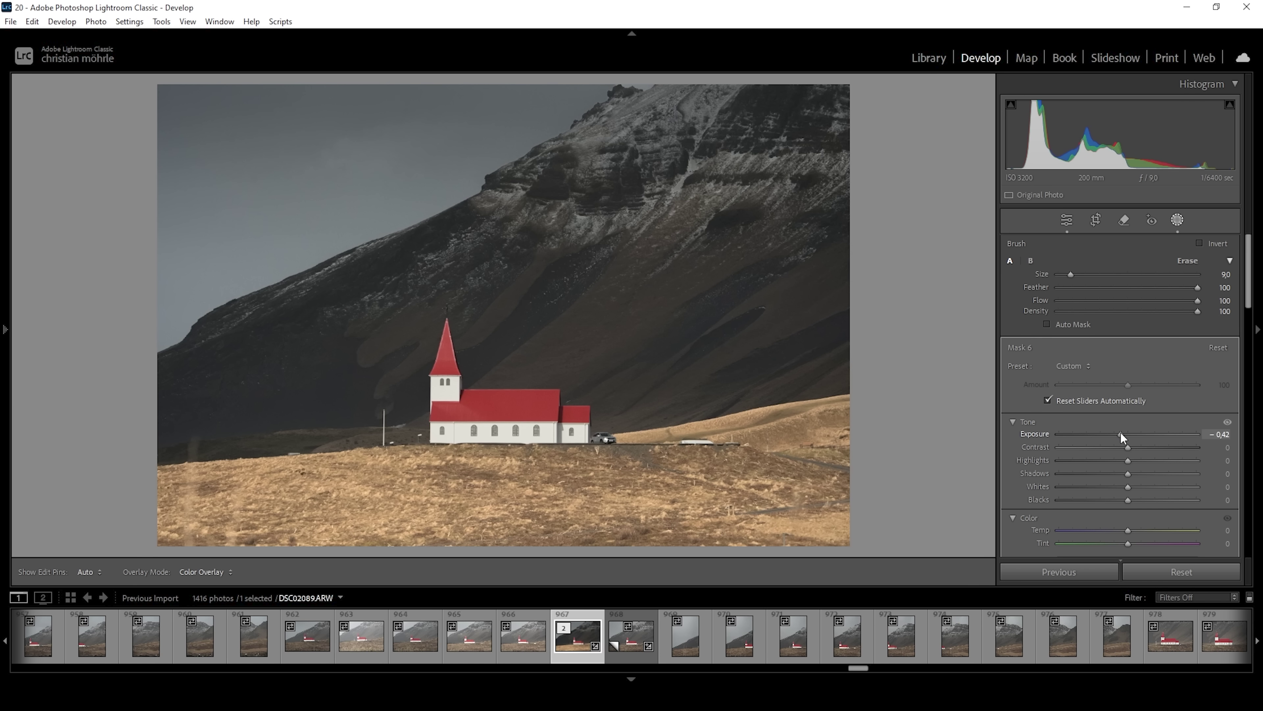
pyautogui.moveTo(1120, 431); pyautogui.dragTo(1113, 435)
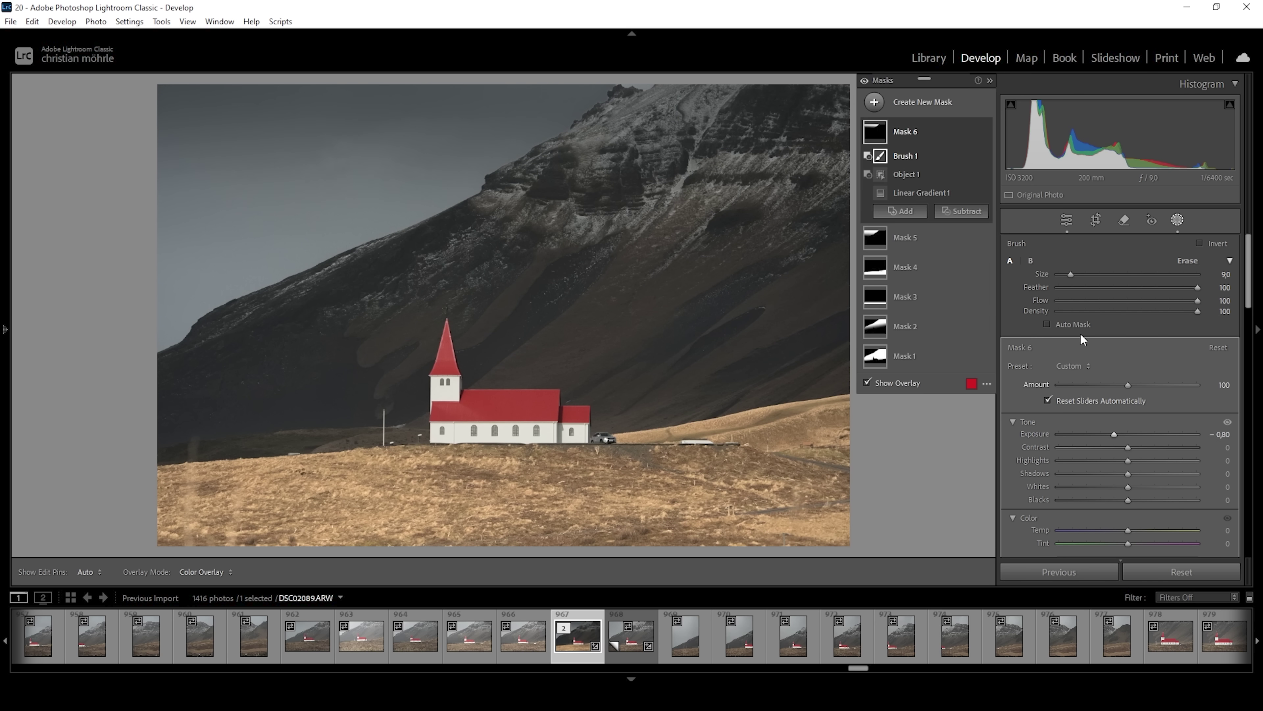
pyautogui.click(877, 104)
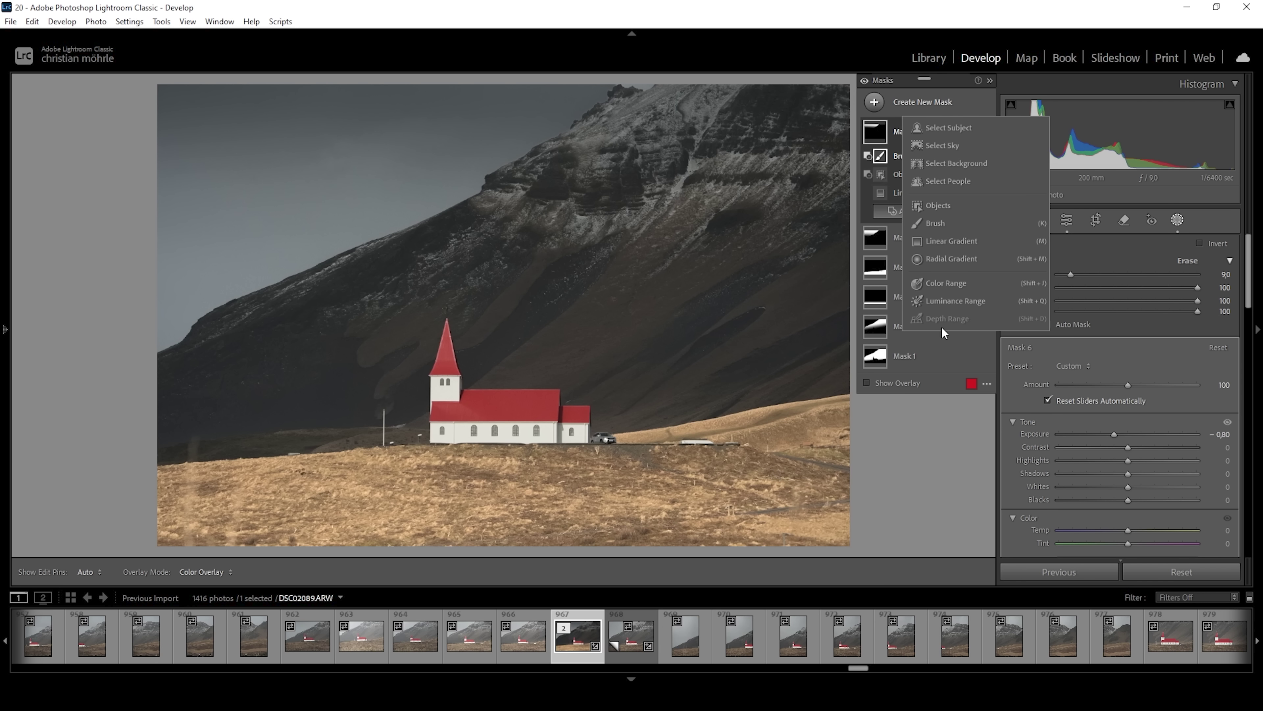
# Mask the sky as an object, subtract a gradient toward the mountain, and set Exposure 0.38, Whites 20.
pyautogui.click(947, 206)
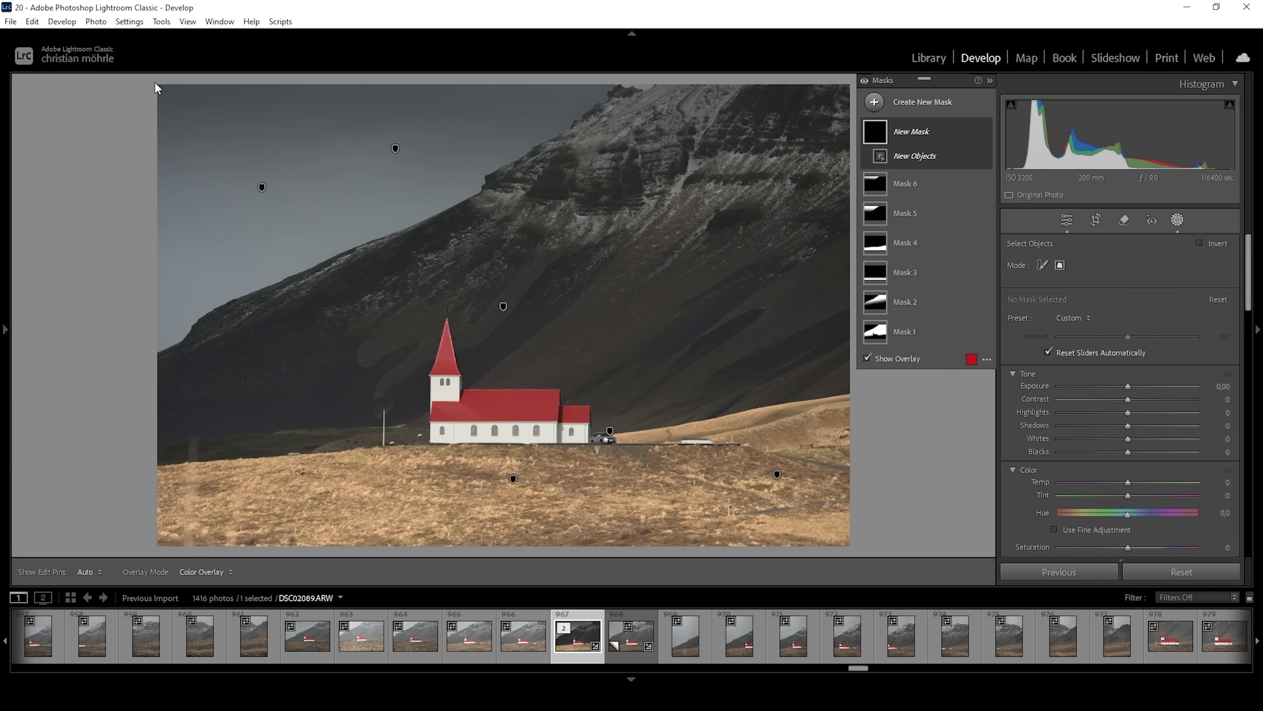
pyautogui.moveTo(158, 85); pyautogui.dragTo(597, 360)
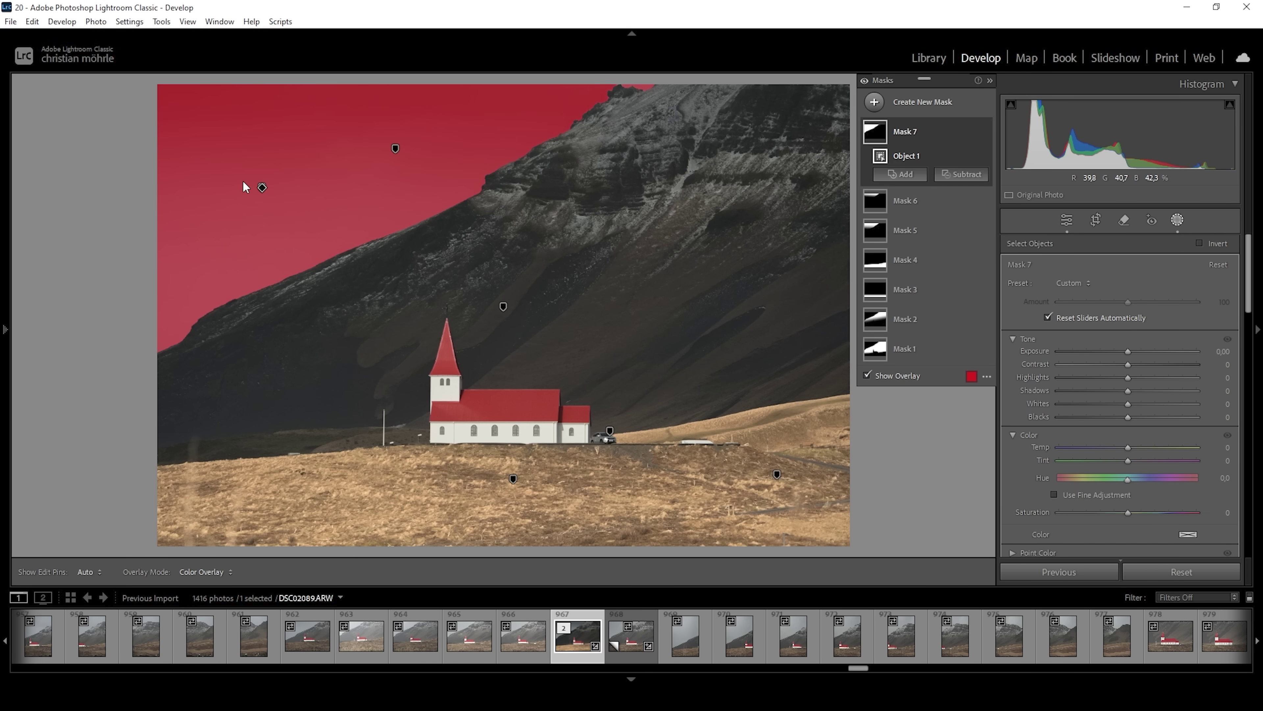
pyautogui.click(957, 174)
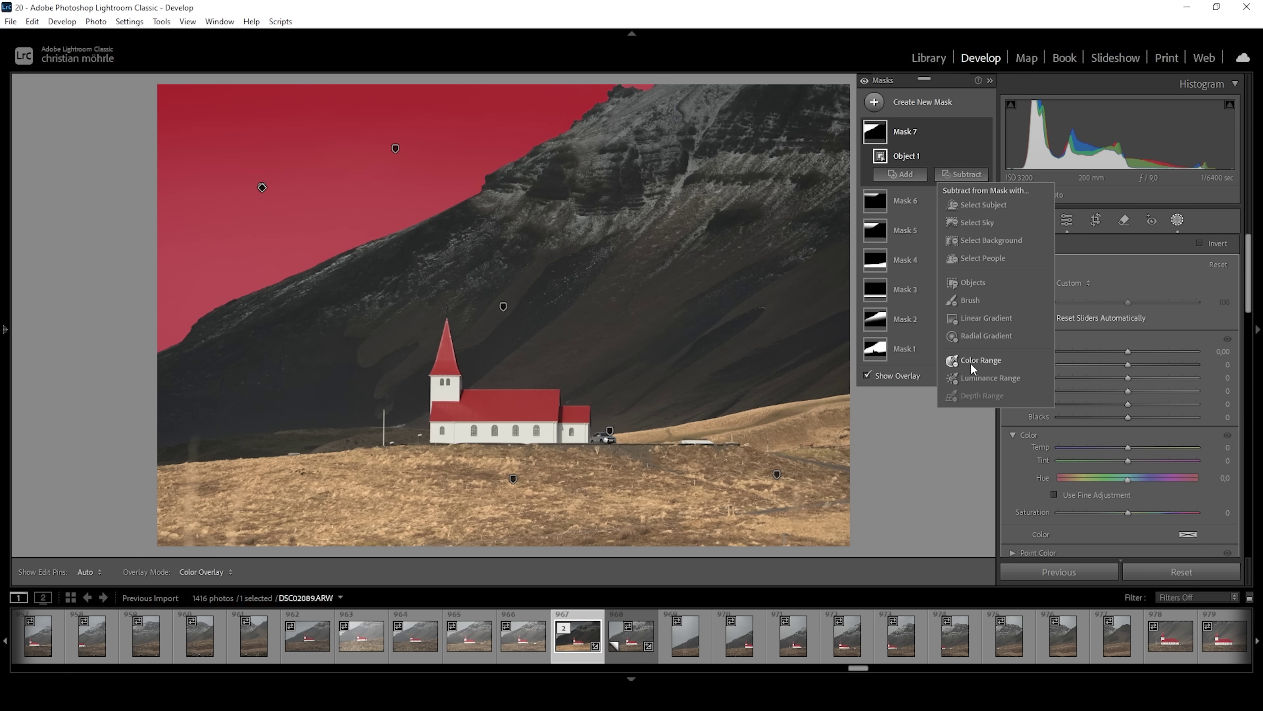
pyautogui.click(982, 319)
pyautogui.moveTo(301, 189); pyautogui.dragTo(262, 404)
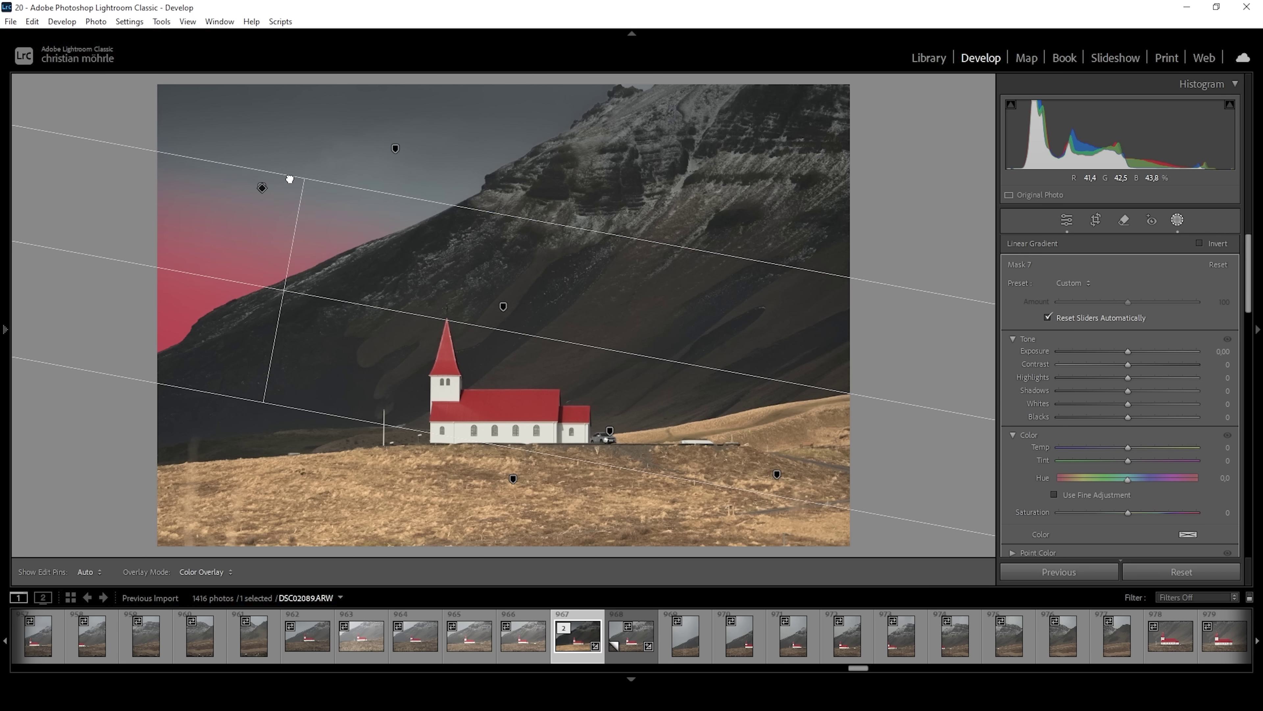
pyautogui.moveTo(290, 179); pyautogui.dragTo(277, 175)
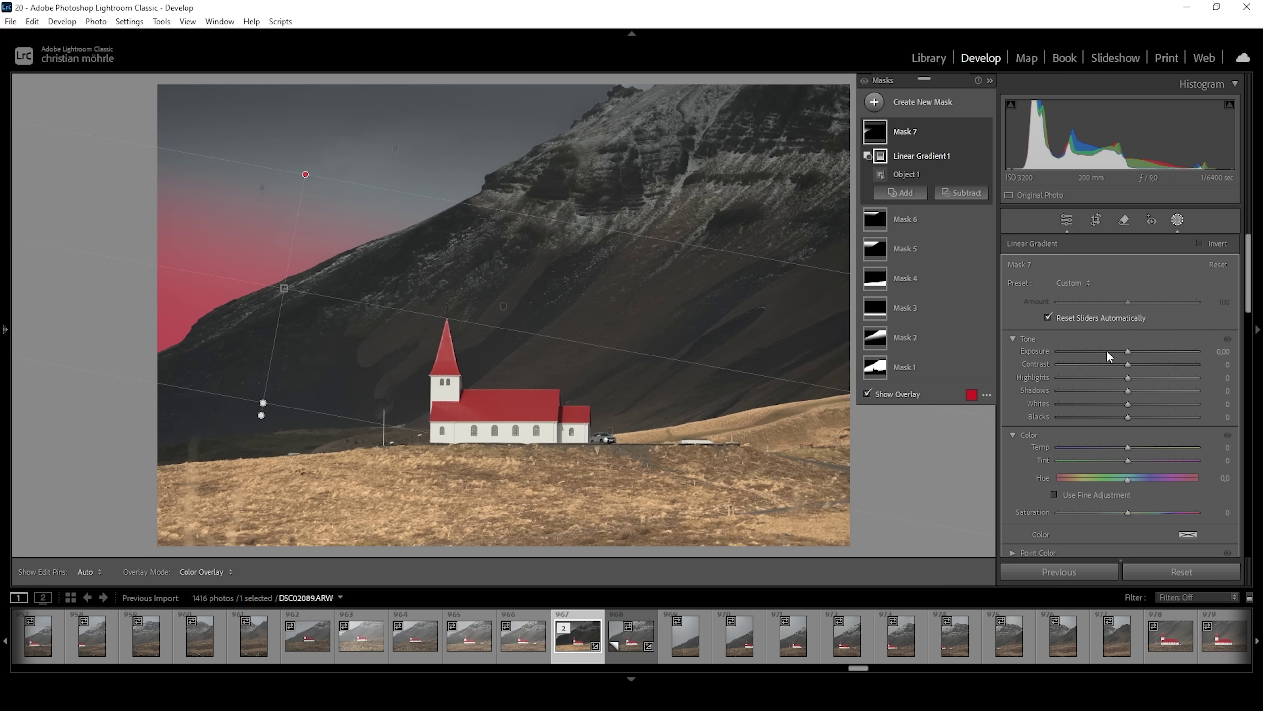
pyautogui.moveTo(1129, 351); pyautogui.dragTo(1137, 350)
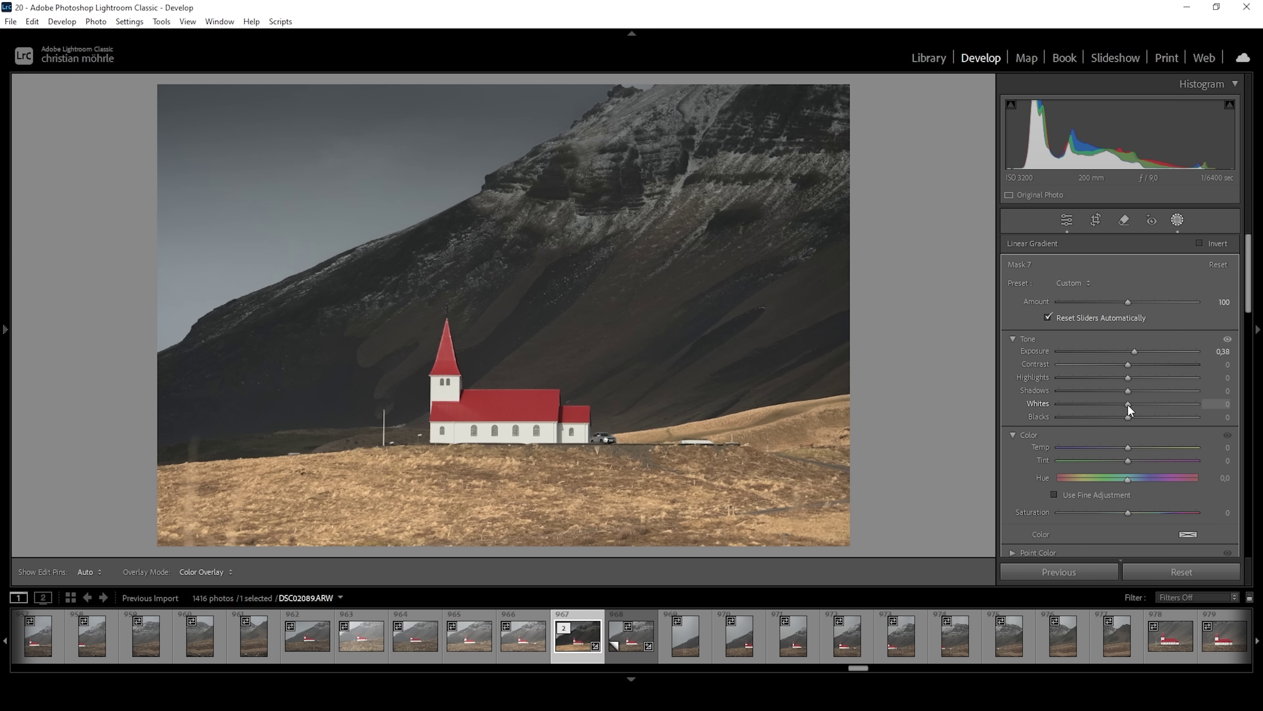
pyautogui.moveTo(1155, 403); pyautogui.dragTo(1142, 401)
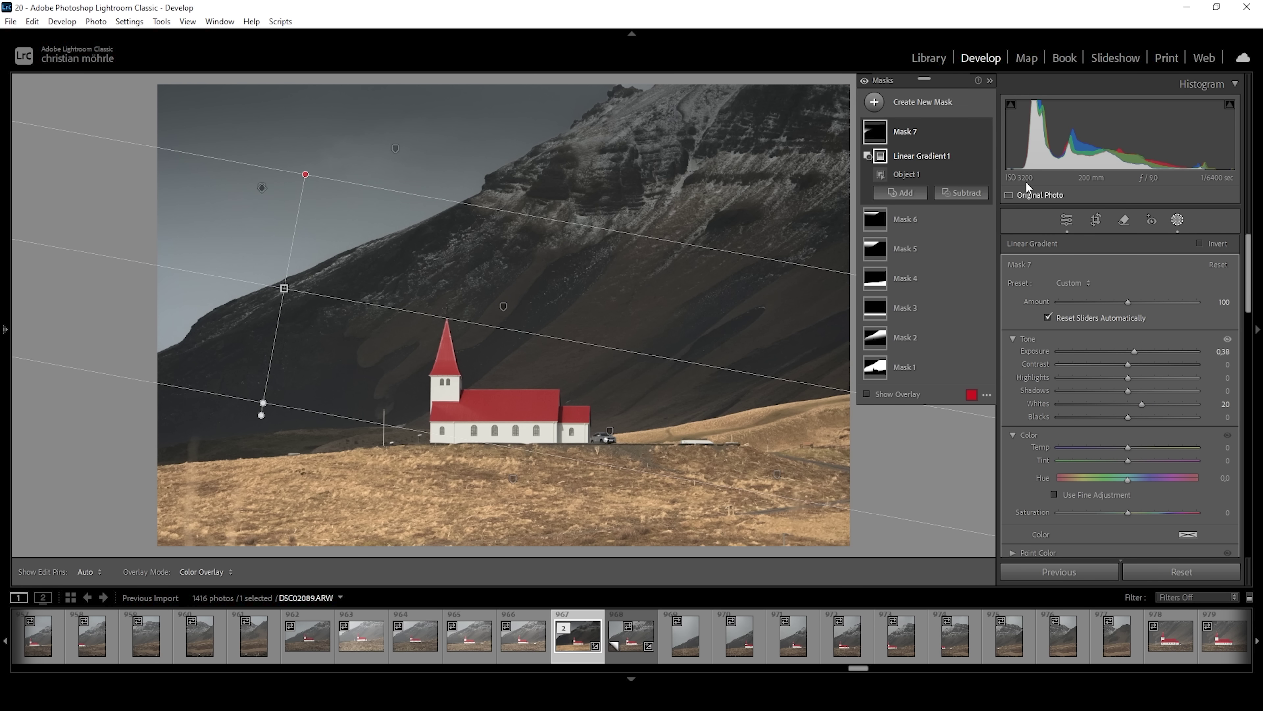
# Toggle the mask adjustments off and on twice to compare, then exit masking to Basic adjustments.
pyautogui.click(864, 81)
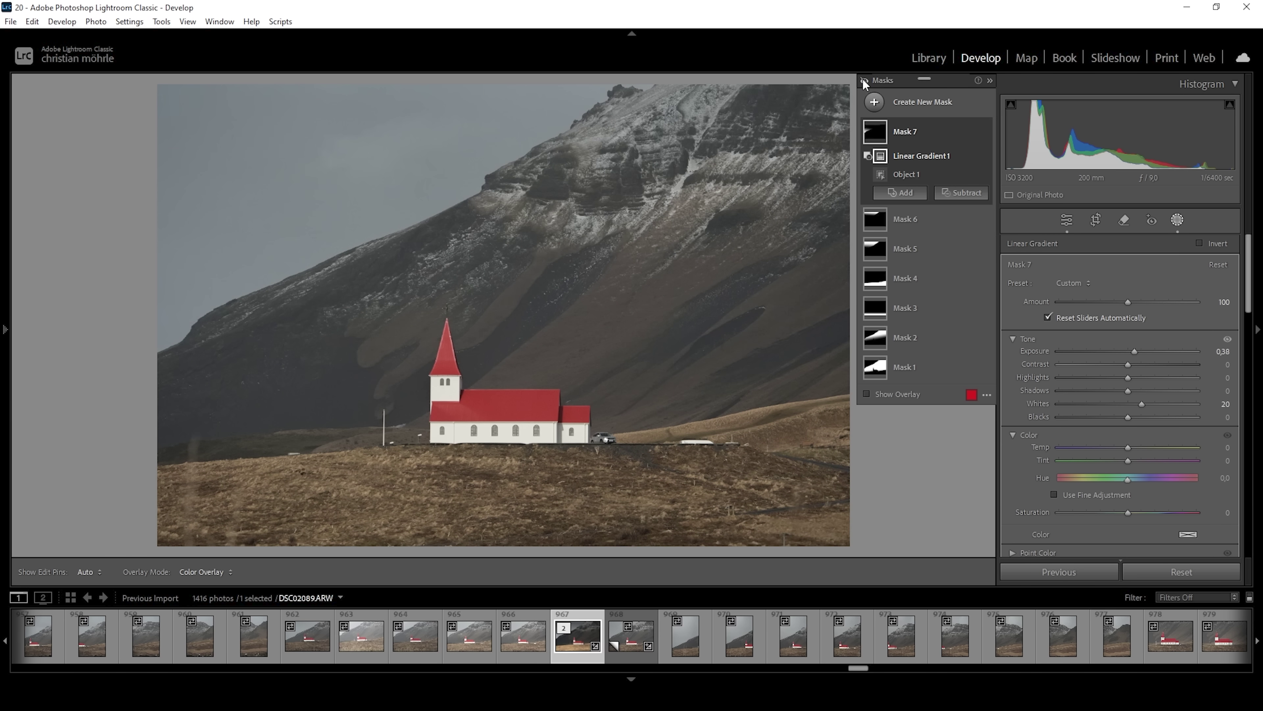
pyautogui.click(863, 81)
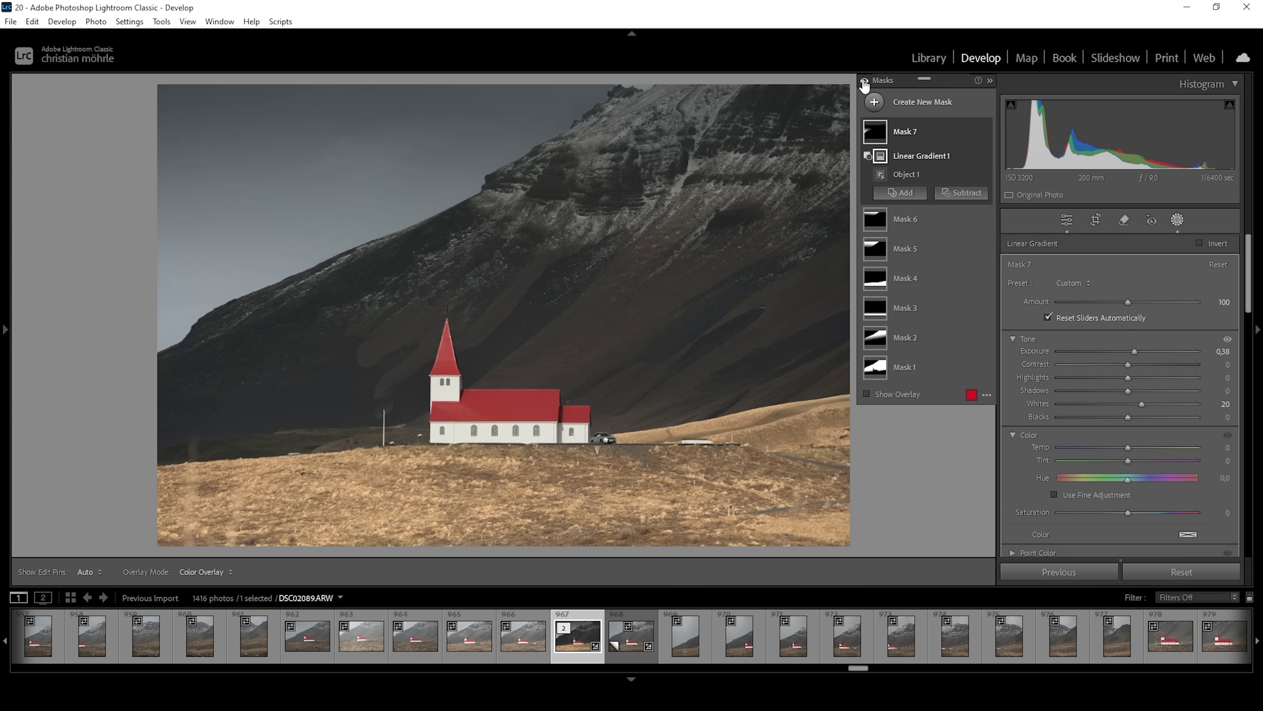
pyautogui.click(864, 80)
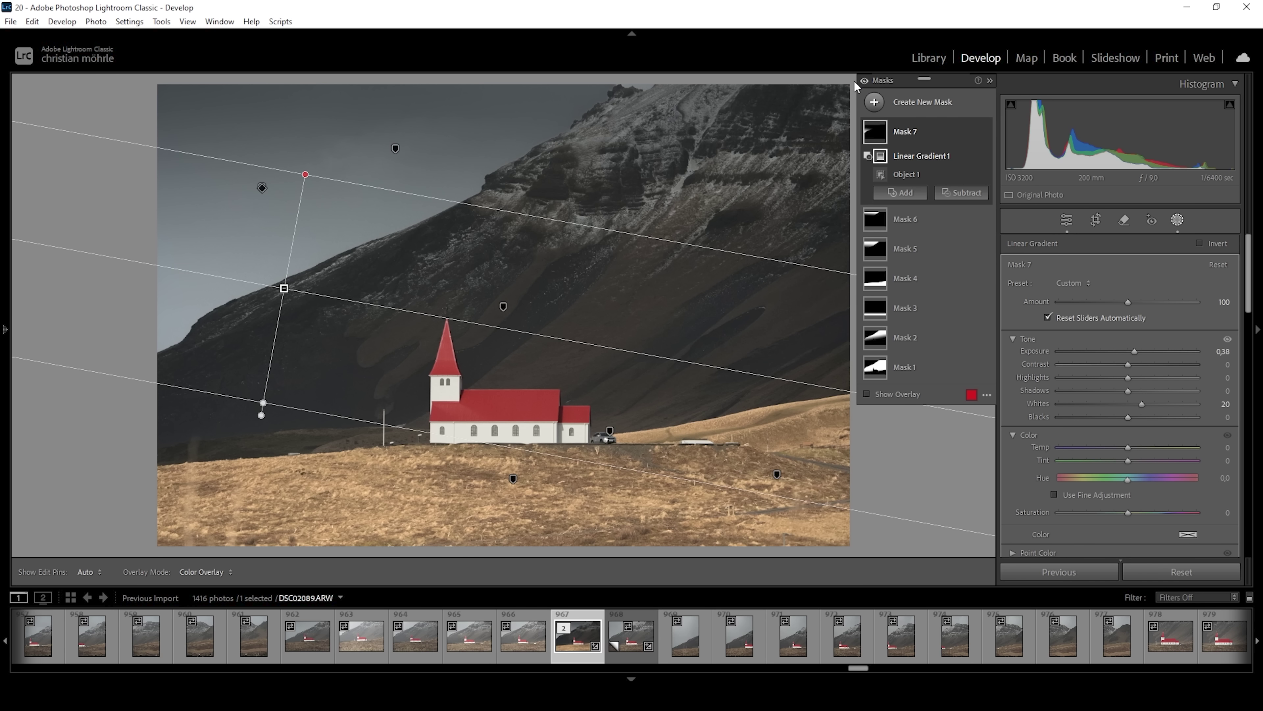
pyautogui.click(863, 81)
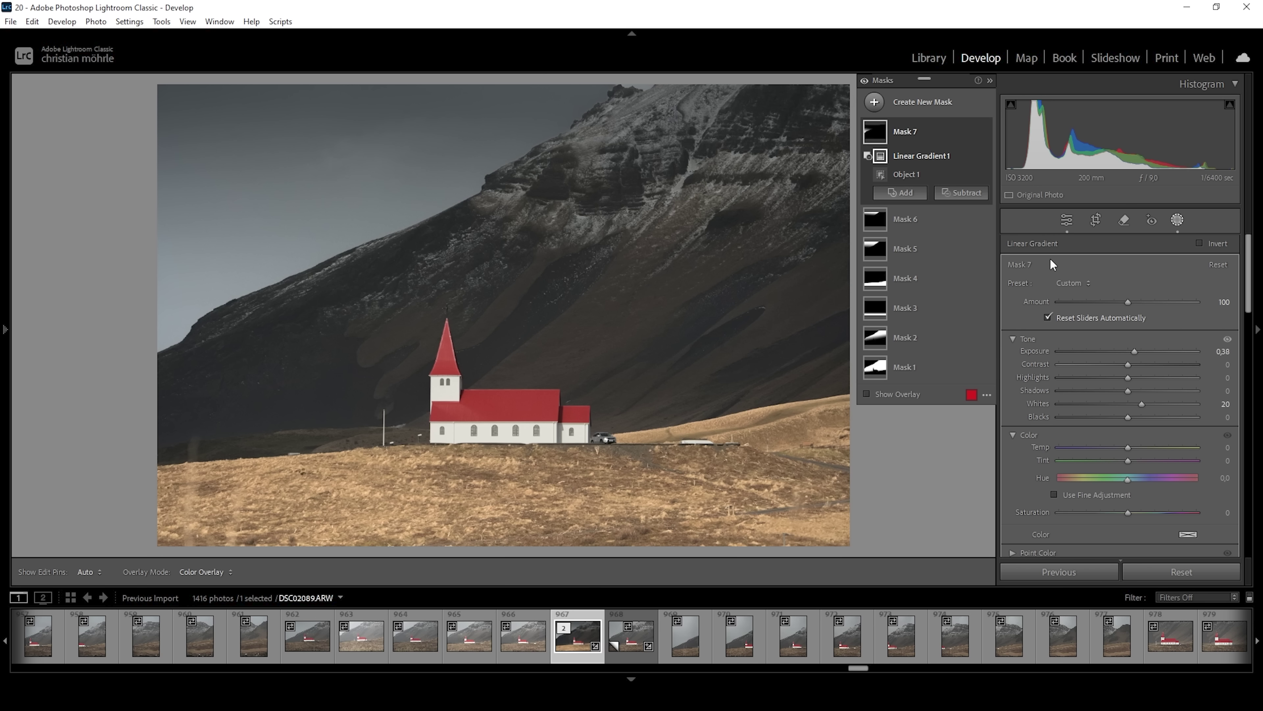
pyautogui.click(1068, 218)
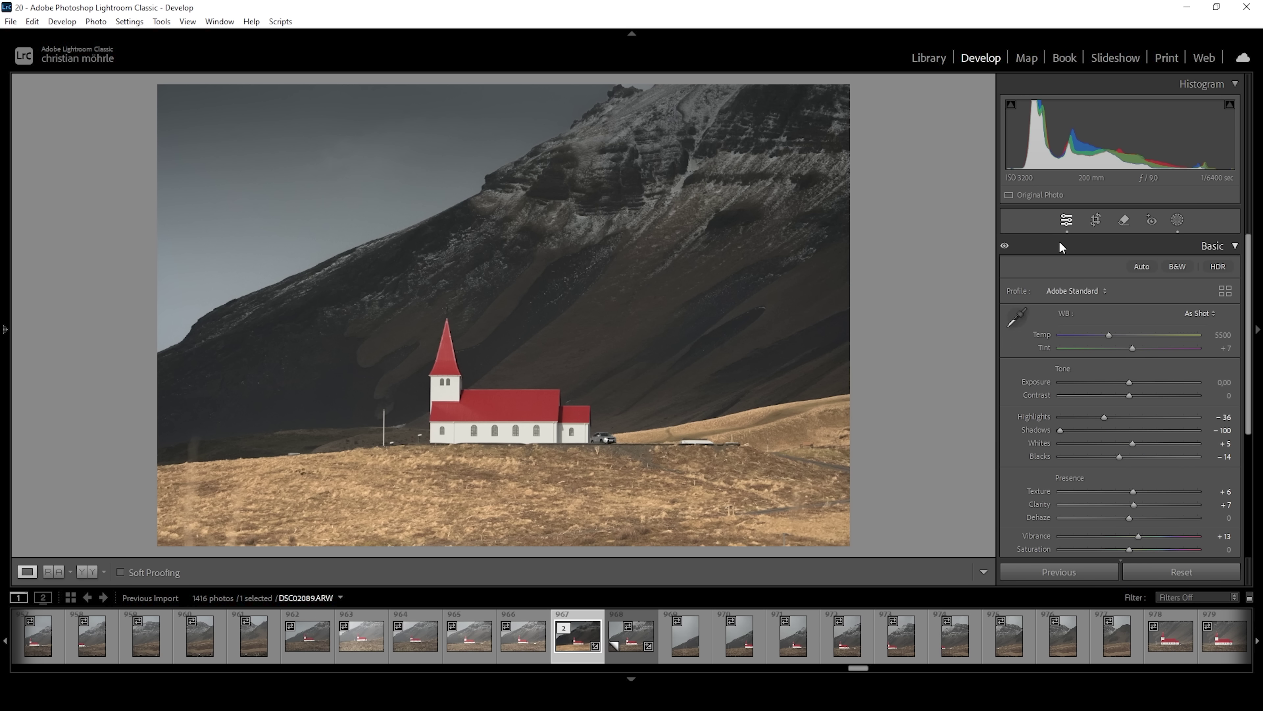
# Trim the church photo's crop slightly inward from the top-left corner and apply it.
pyautogui.click(1095, 220)
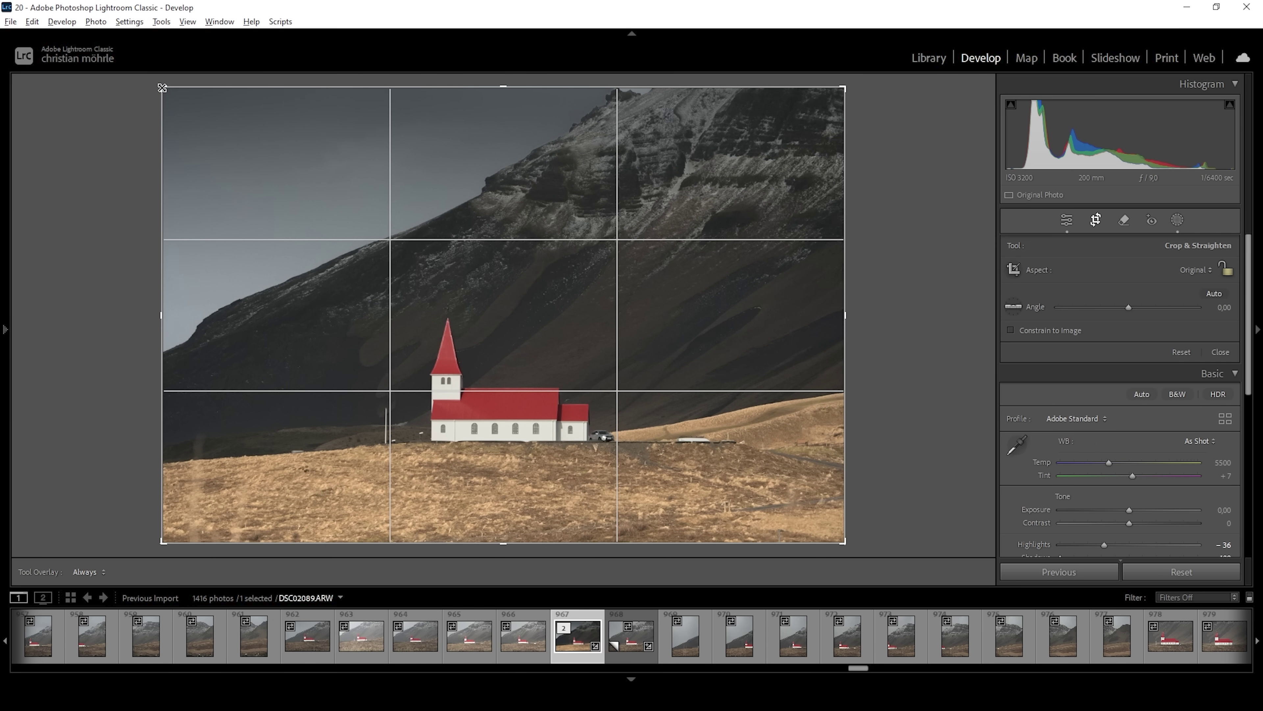
pyautogui.moveTo(163, 90); pyautogui.dragTo(172, 88)
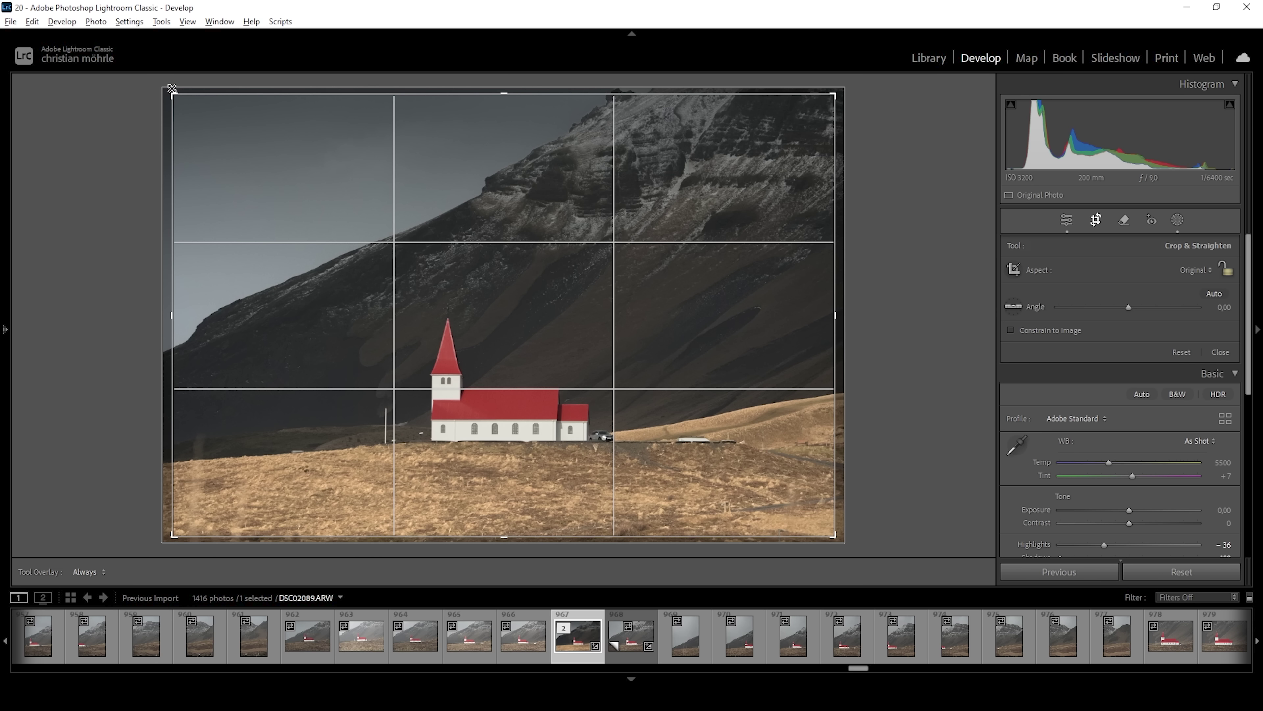
pyautogui.moveTo(173, 88); pyautogui.dragTo(170, 90)
pyautogui.click(1053, 221)
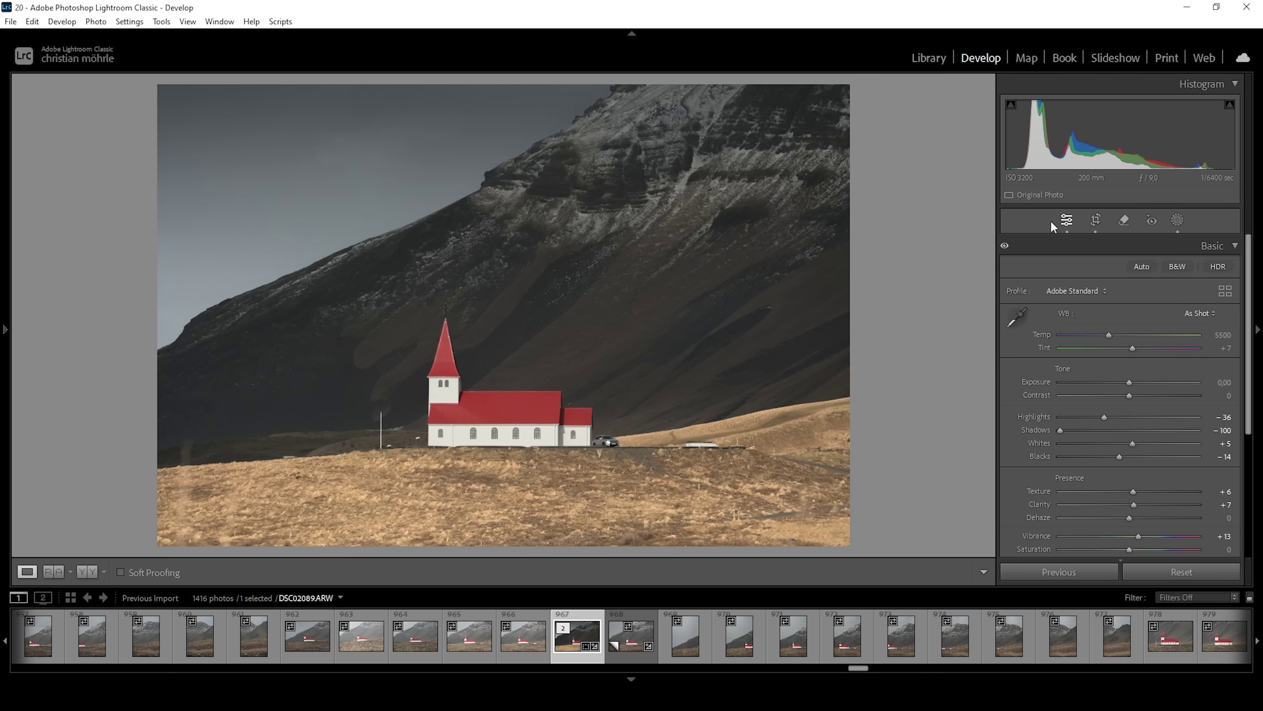
pyautogui.click(1236, 246)
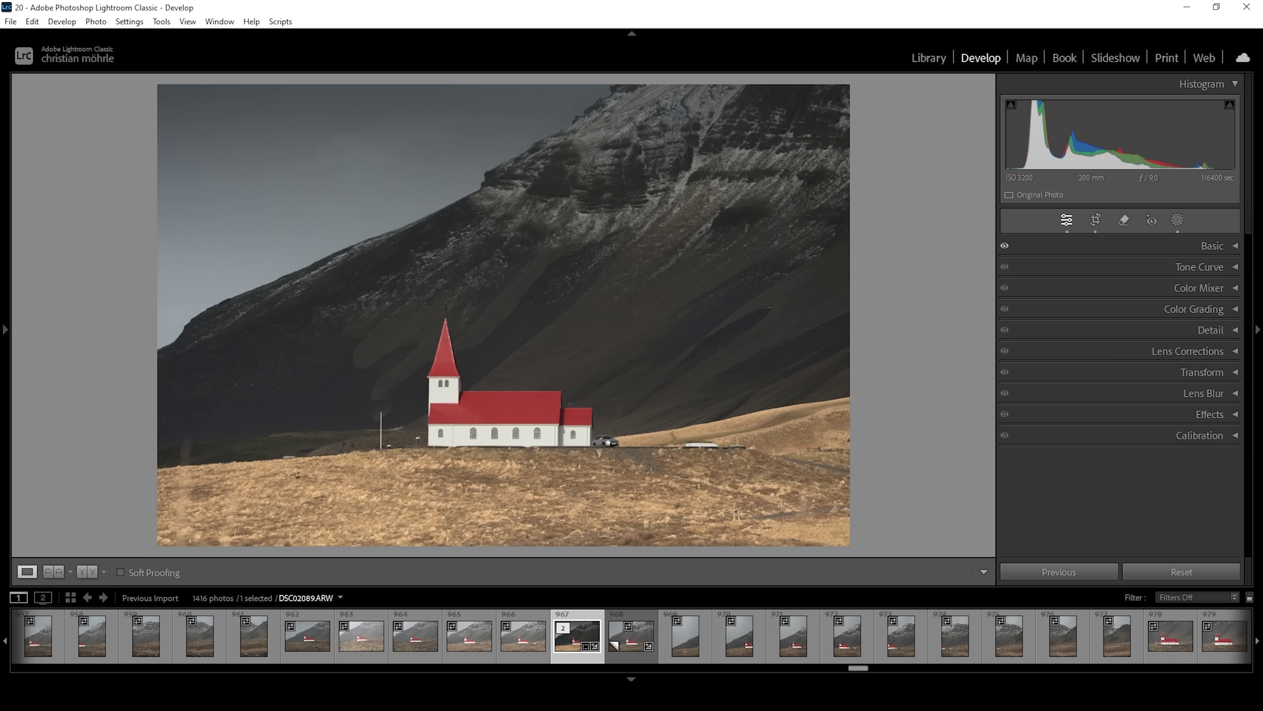
# Run AI Denoise at amount 50 to create DSC02089-Enhanced-NR.dng, then hide the filmstrip with F6.
pyautogui.click(1217, 331)
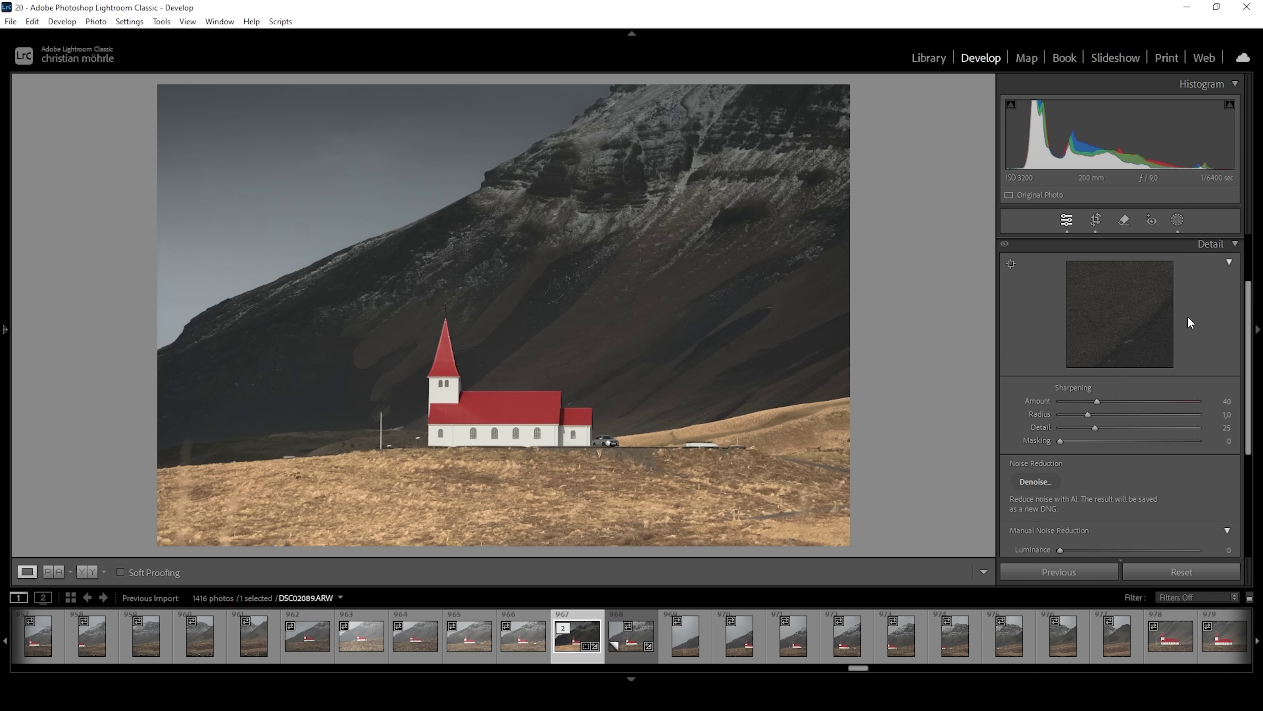
pyautogui.click(1041, 481)
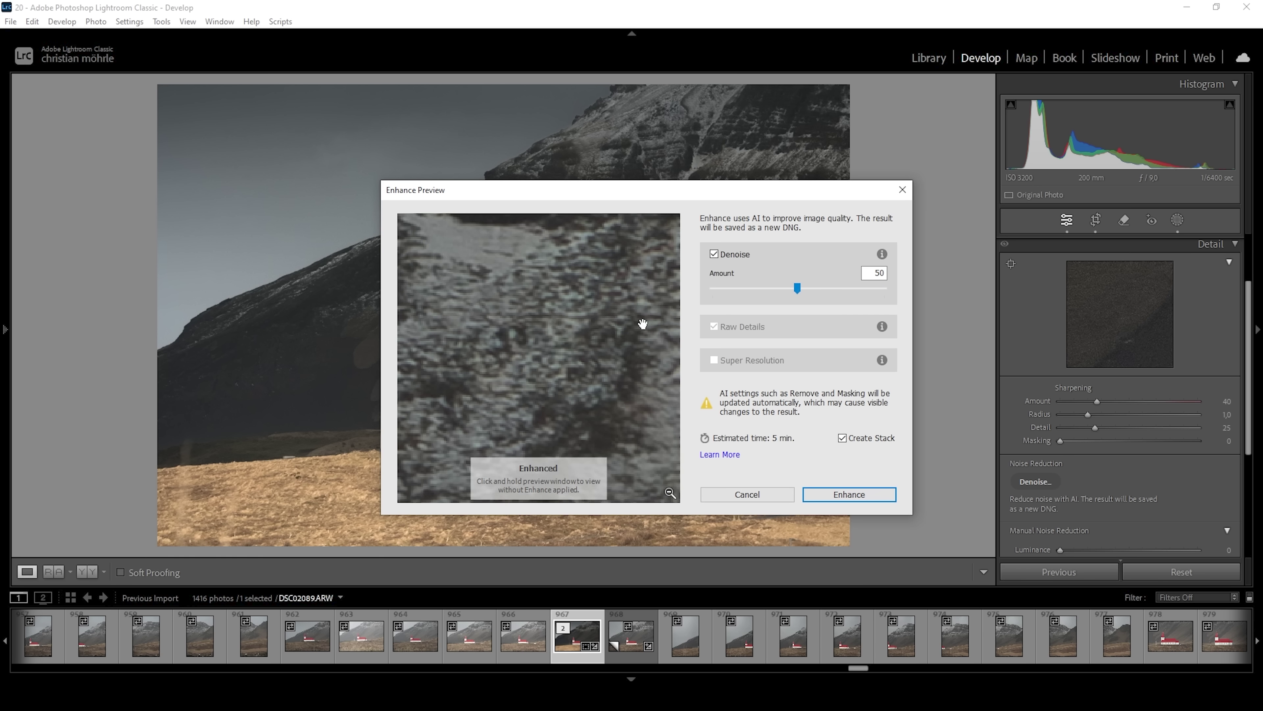
pyautogui.click(845, 495)
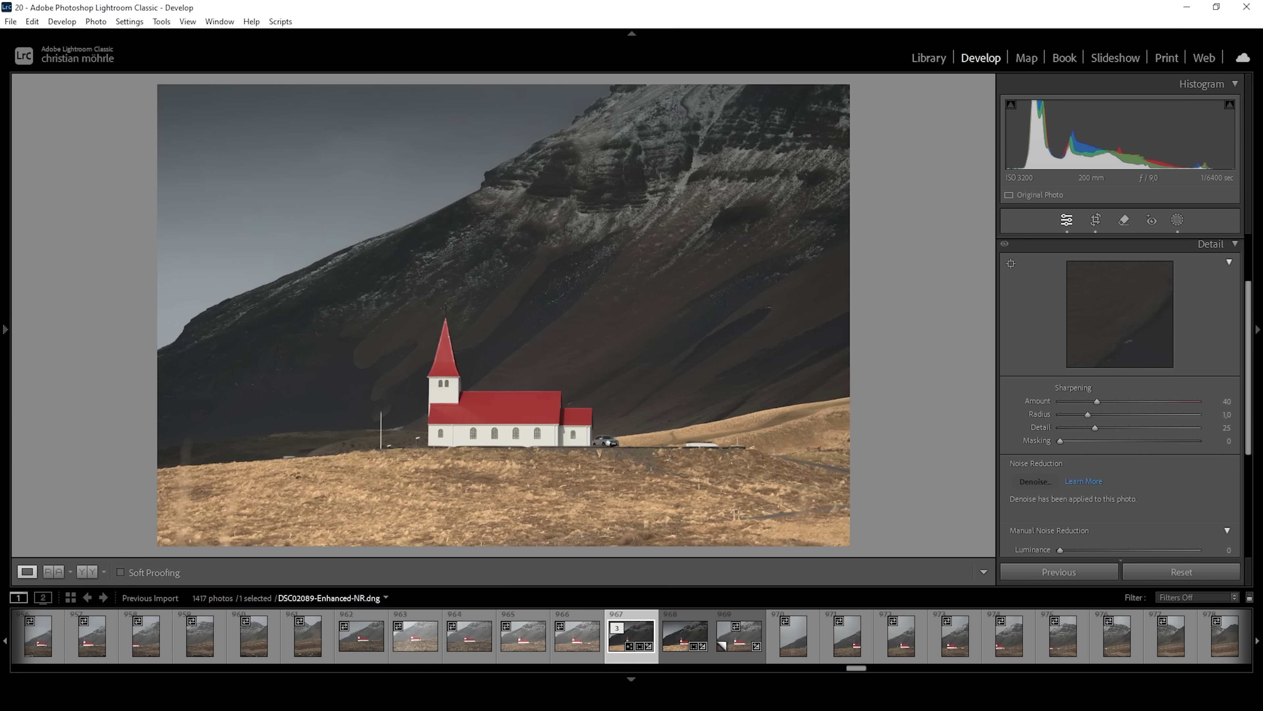
pyautogui.press('F6')
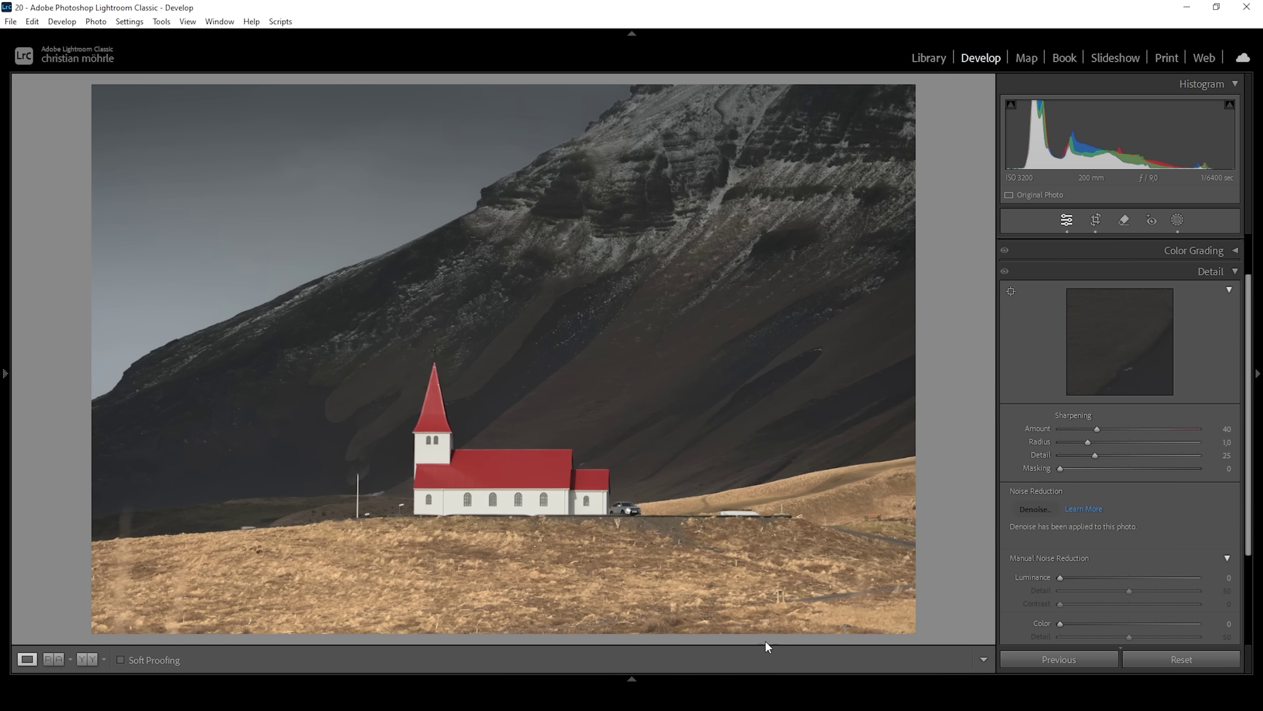
# Shift the Yellow hue to -20 in the Color Mixer.
pyautogui.click(1230, 271)
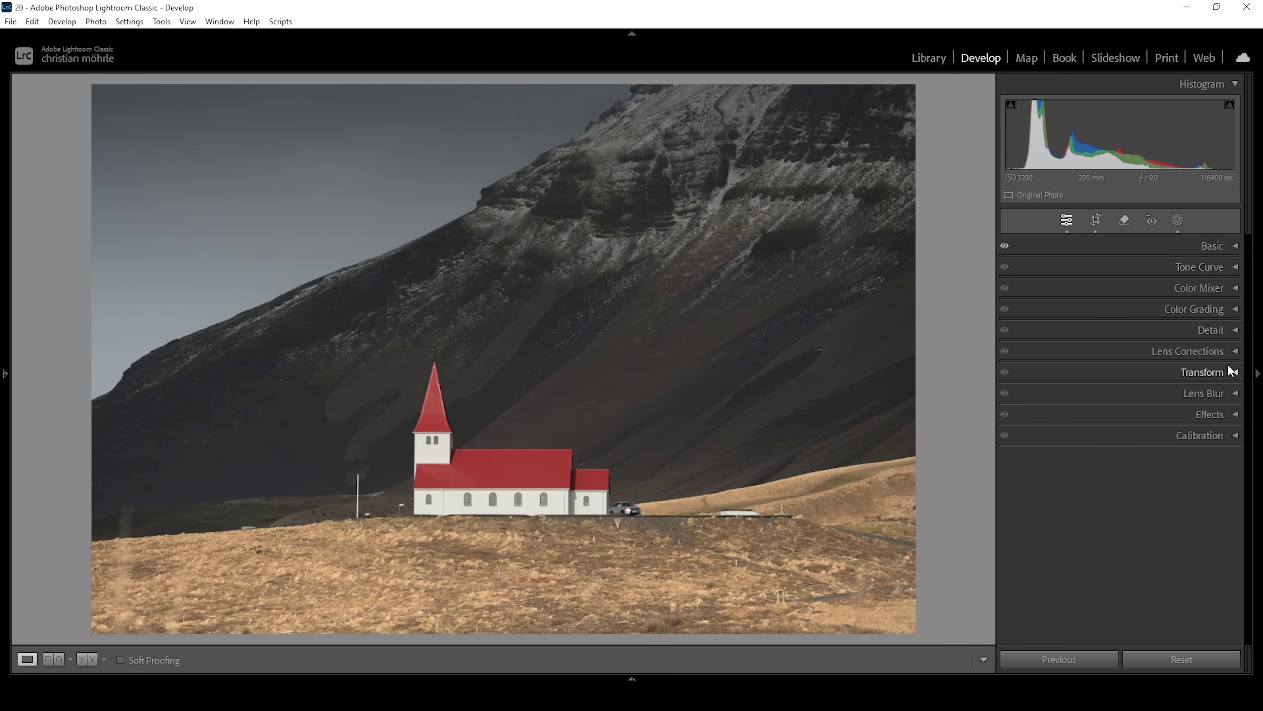
pyautogui.click(1224, 291)
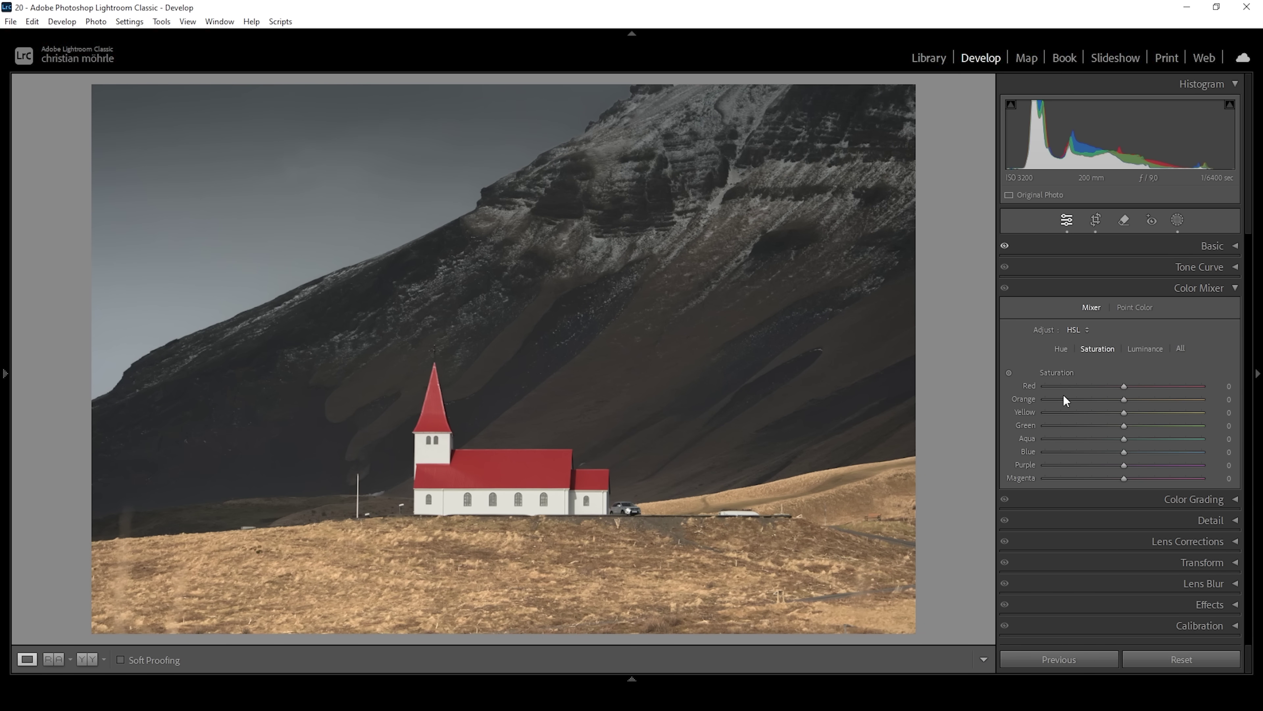
pyautogui.click(1062, 349)
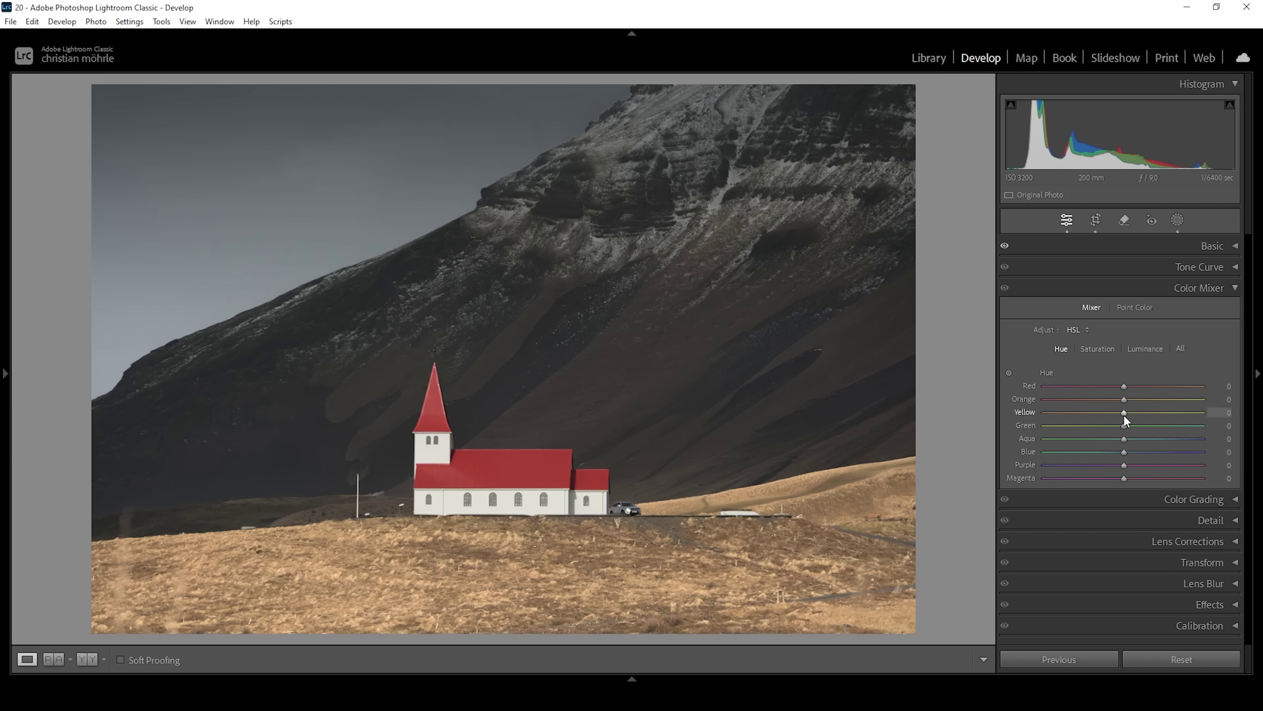
pyautogui.moveTo(1124, 414); pyautogui.dragTo(1114, 414)
pyautogui.moveTo(1108, 412); pyautogui.dragTo(1107, 412)
# Raise Yellow luminance and brighten Red luminance to +15.
pyautogui.click(1129, 351)
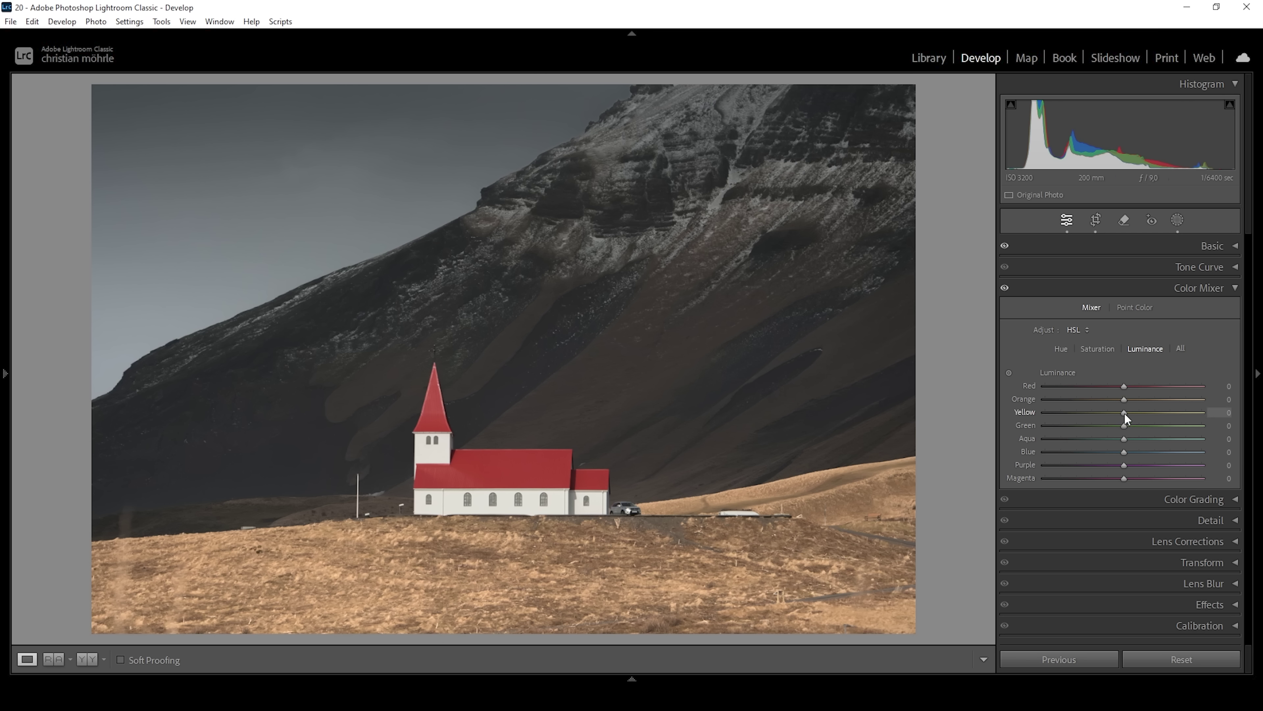
pyautogui.moveTo(1124, 413); pyautogui.dragTo(1156, 413)
pyautogui.moveTo(1160, 413); pyautogui.dragTo(1161, 413)
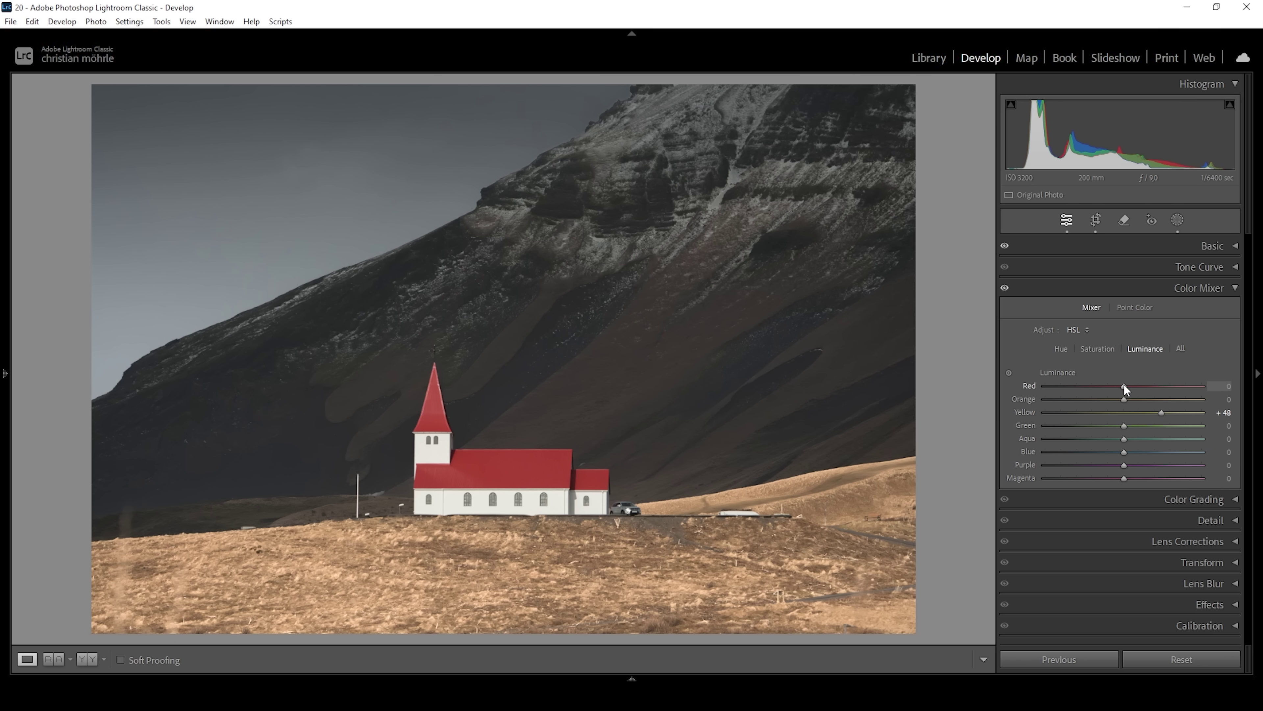
pyautogui.moveTo(1129, 385); pyautogui.dragTo(1136, 387)
# Boost saturation to Red +19 and Yellow +9.
pyautogui.click(1098, 350)
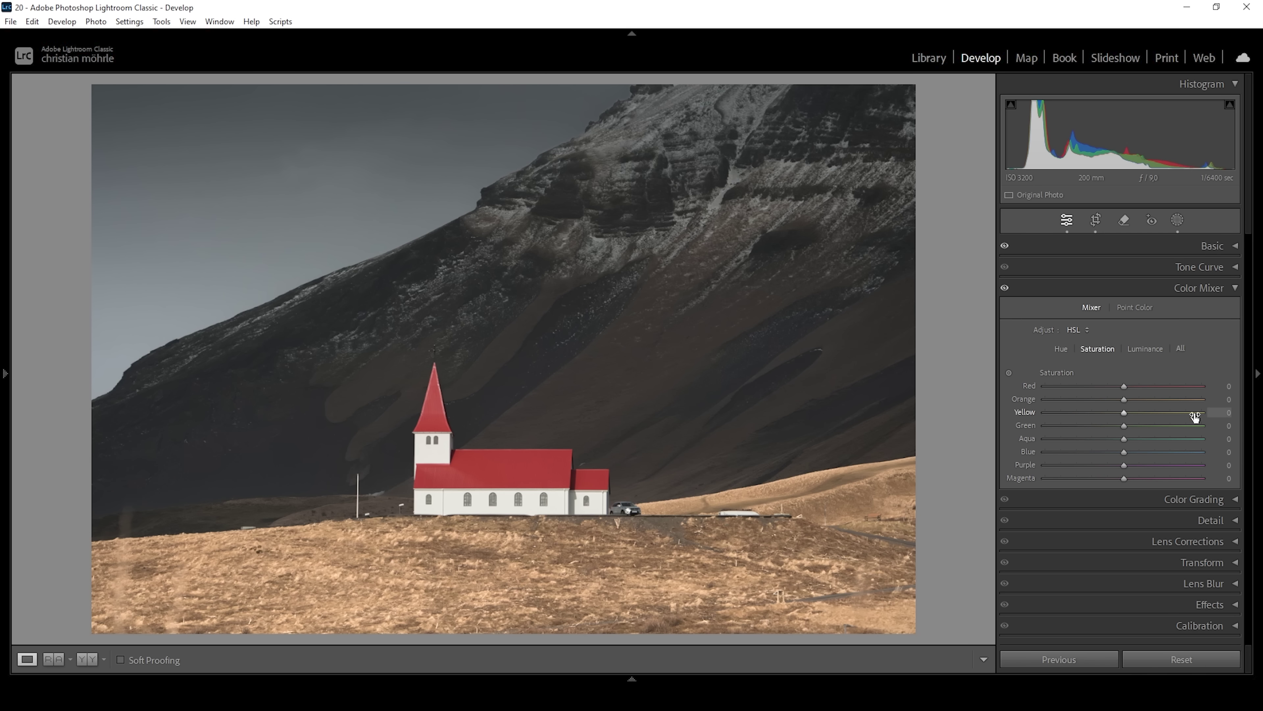
pyautogui.moveTo(1124, 386); pyautogui.dragTo(1131, 386)
pyautogui.moveTo(1136, 385); pyautogui.dragTo(1132, 455)
pyautogui.click(1230, 287)
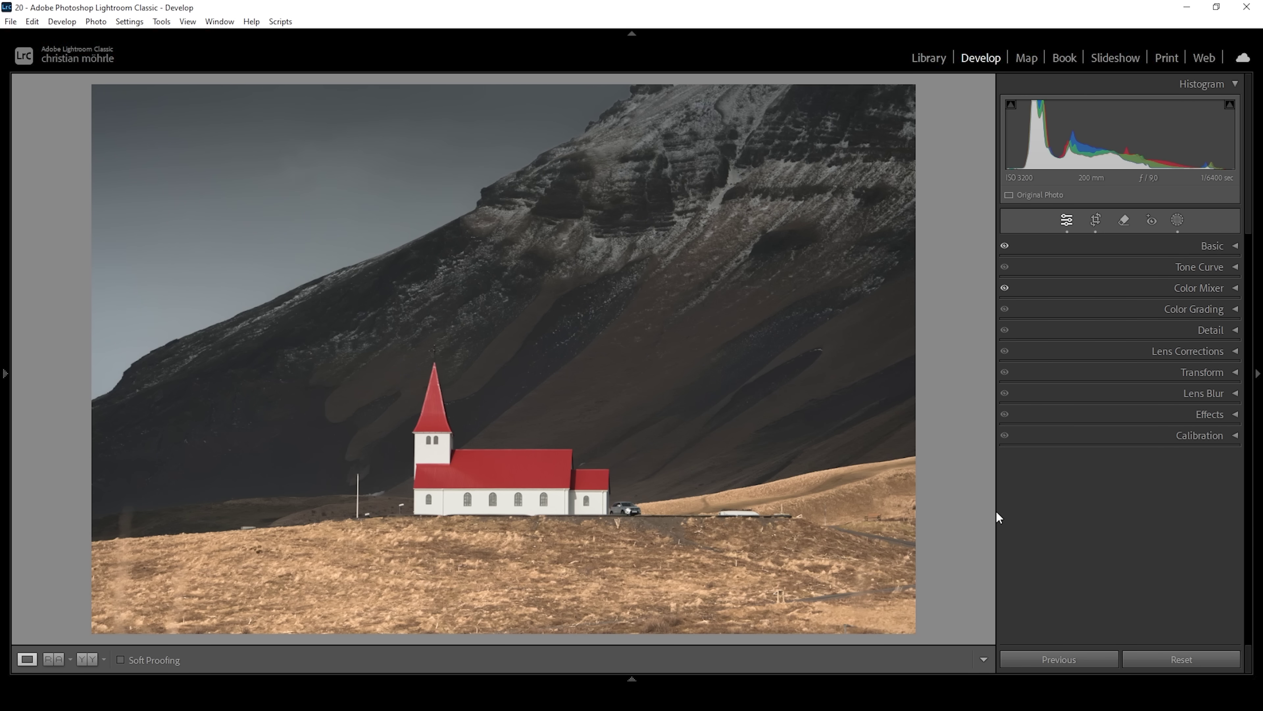
# Shift the Calibration Blue Primary hue slightly negative.
pyautogui.click(1183, 436)
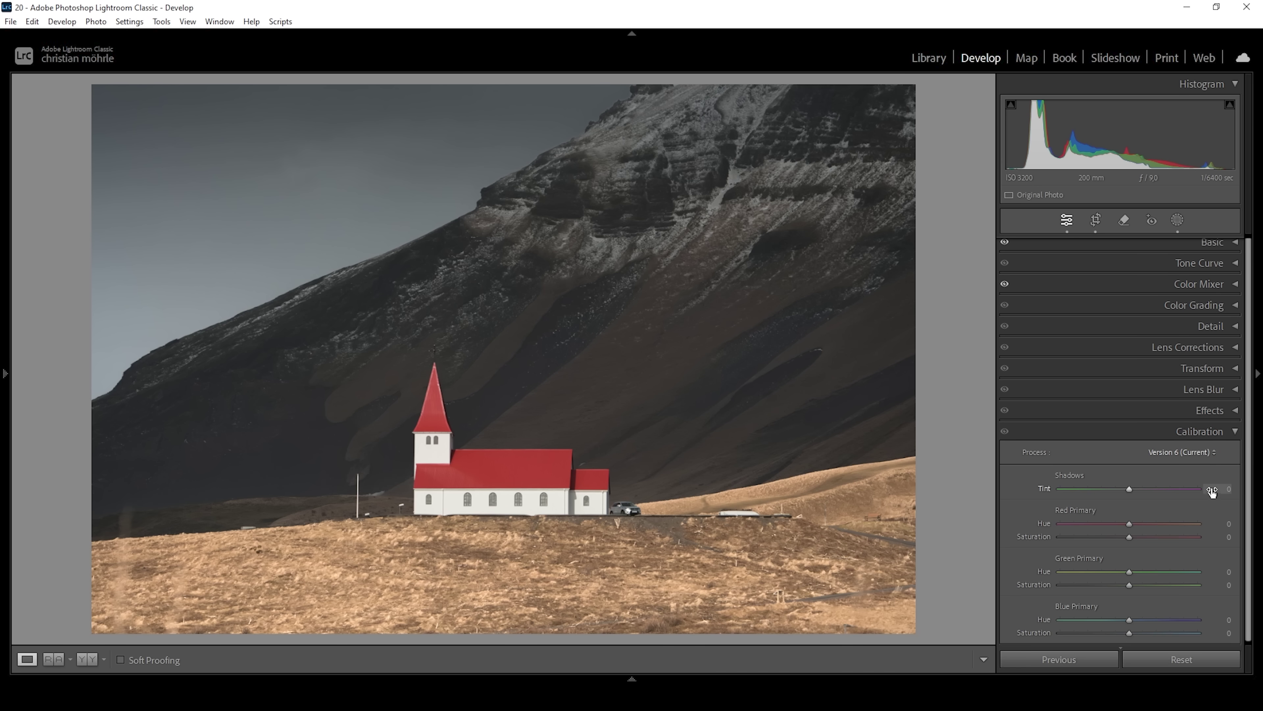
pyautogui.moveTo(1248, 497); pyautogui.dragTo(1250, 516)
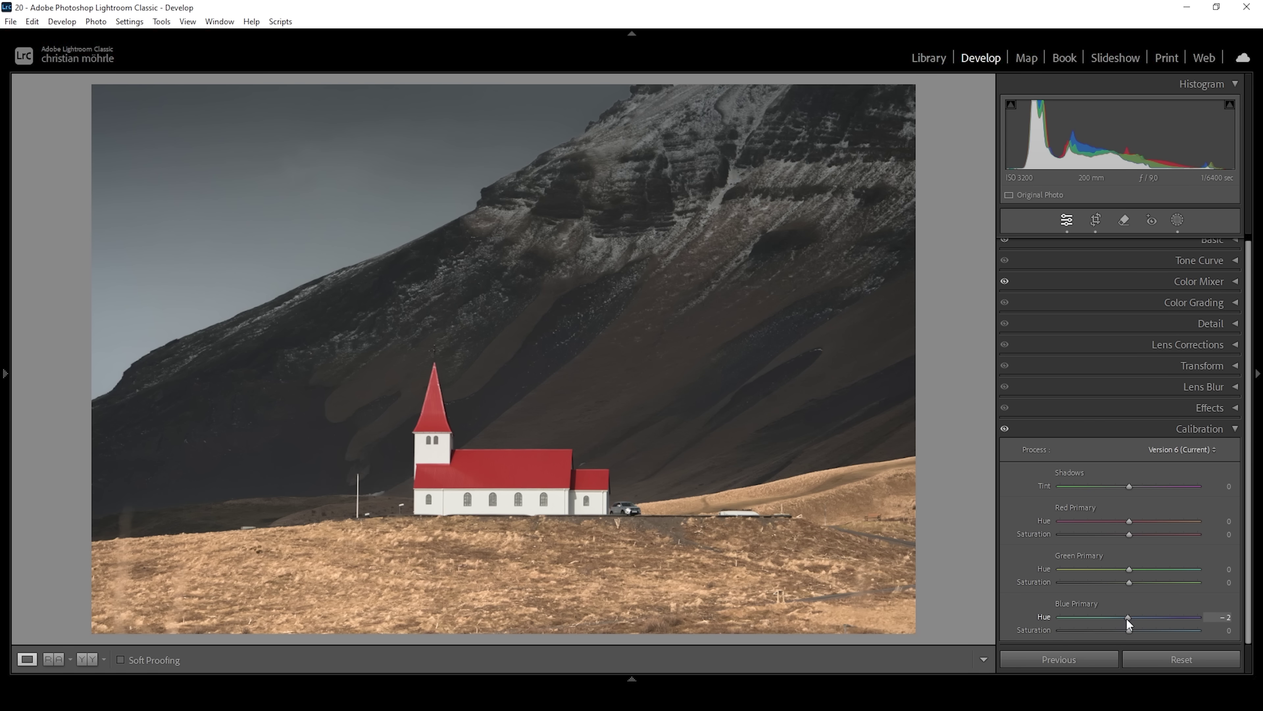
pyautogui.moveTo(1123, 617); pyautogui.dragTo(1139, 633)
pyautogui.click(1224, 429)
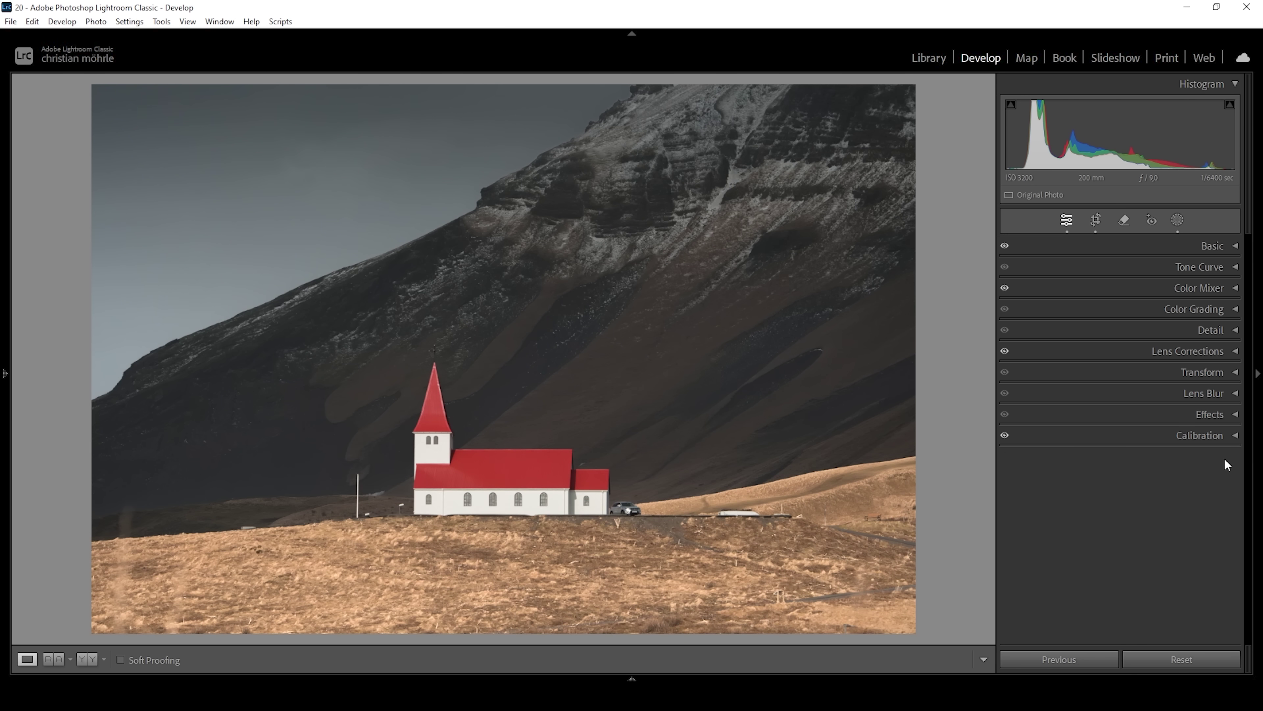
# Set sharpening to Amount 73, Radius 0.5 and Masking 51.
pyautogui.click(1225, 328)
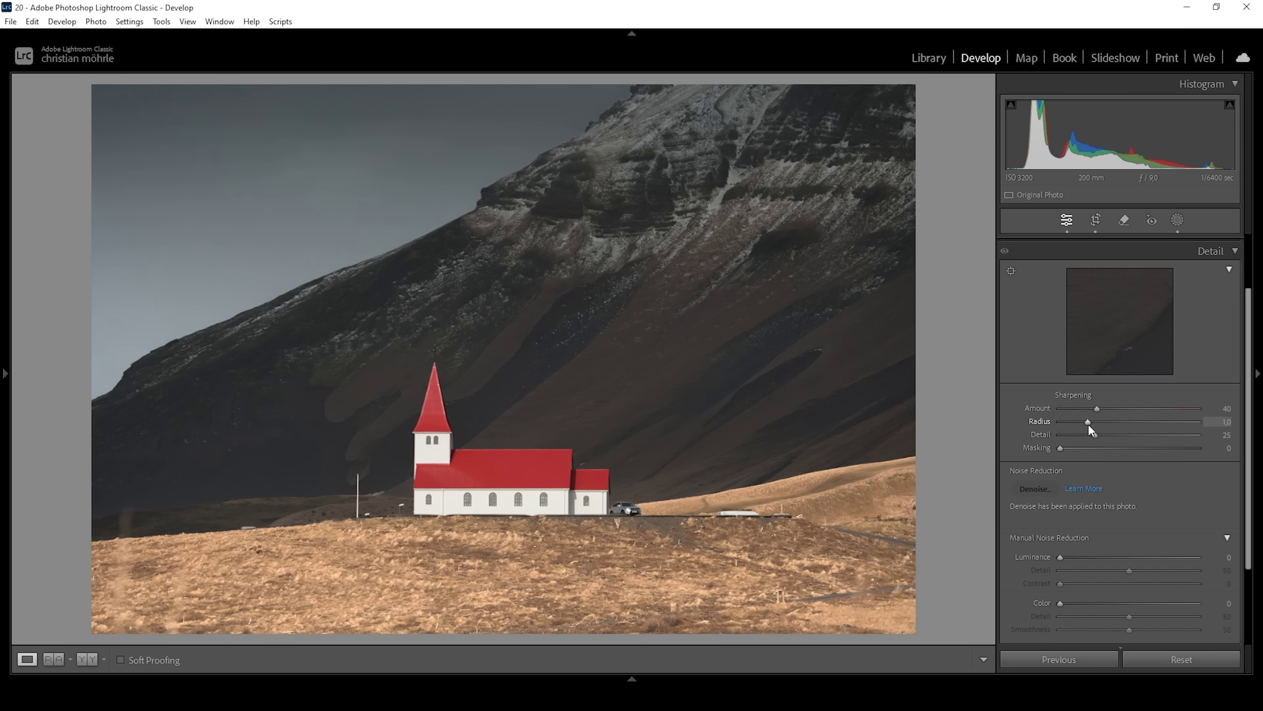
pyautogui.moveTo(1088, 421); pyautogui.dragTo(967, 426)
pyautogui.moveTo(1067, 449); pyautogui.dragTo(1109, 448)
pyautogui.click(1227, 251)
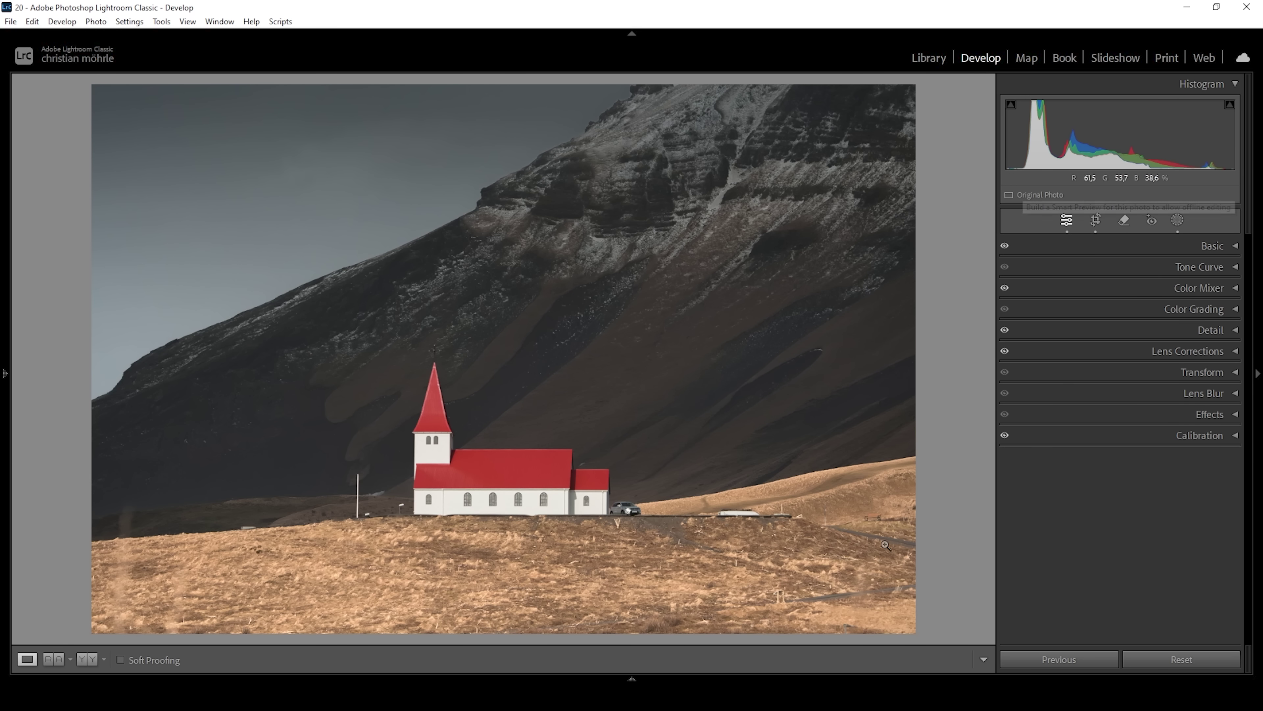
# Open the photo in Photoshop as a Smart Object from the filmstrip thumbnail.
pyautogui.moveTo(631, 679)
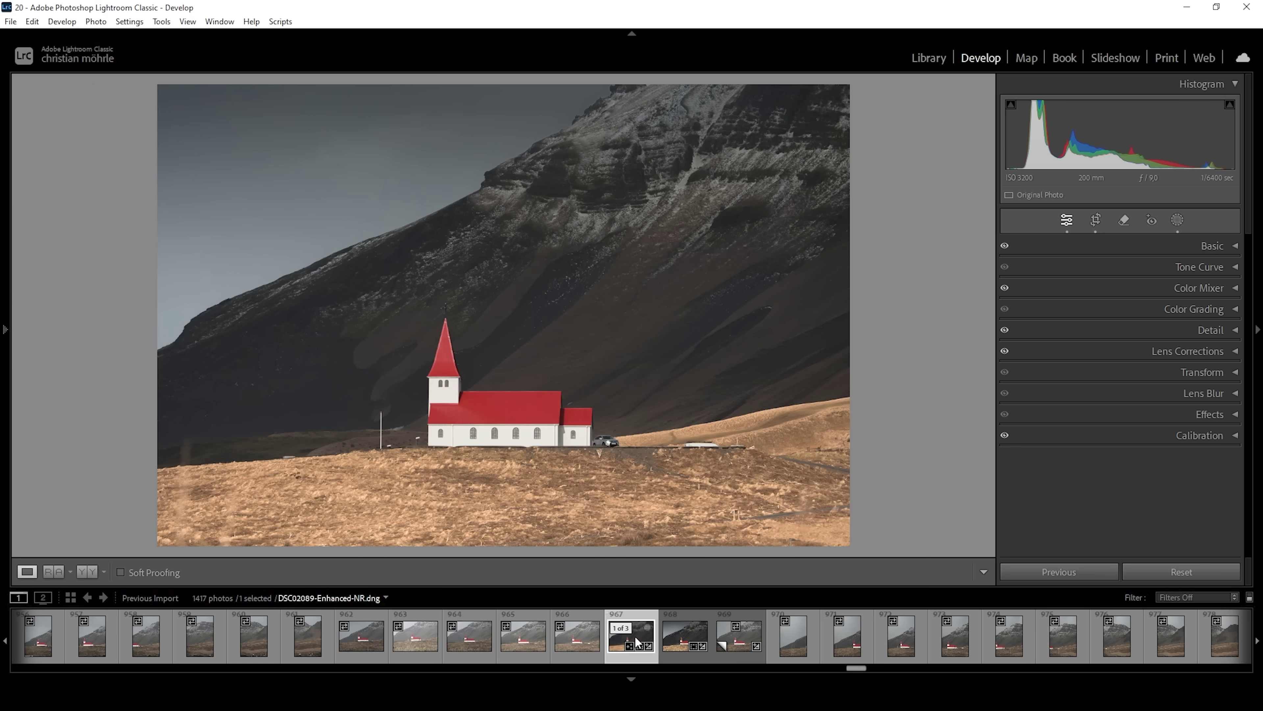
pyautogui.rightClick(638, 641)
pyautogui.moveTo(756, 310)
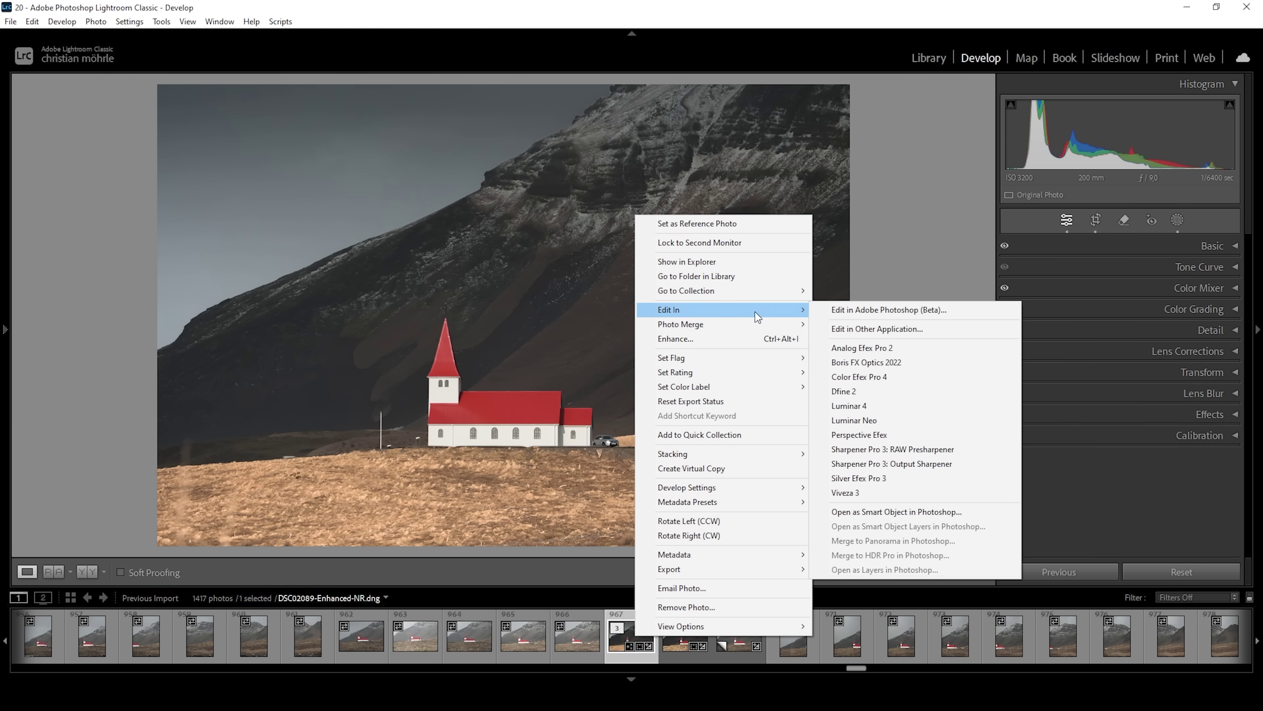
pyautogui.click(883, 513)
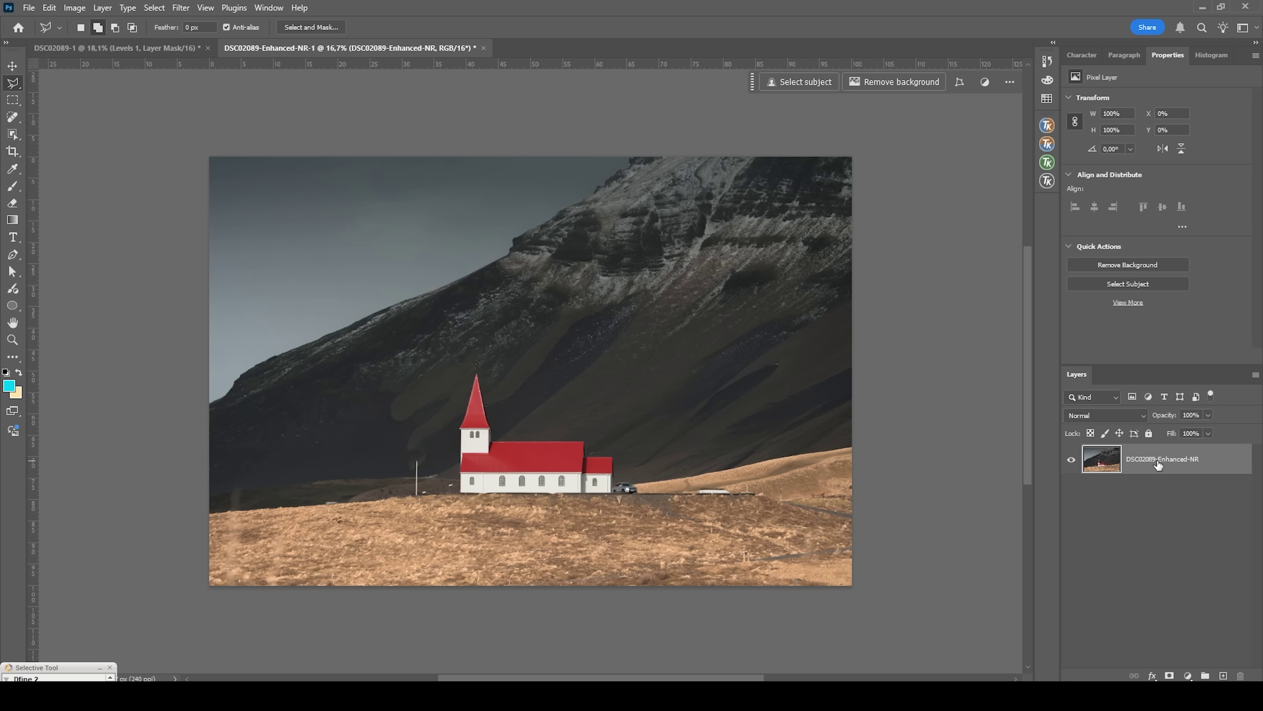
# Duplicate the photo layer and spot-heal the flagpole from top to base with a small brush.
pyautogui.hotkey('ctrl', 'j')
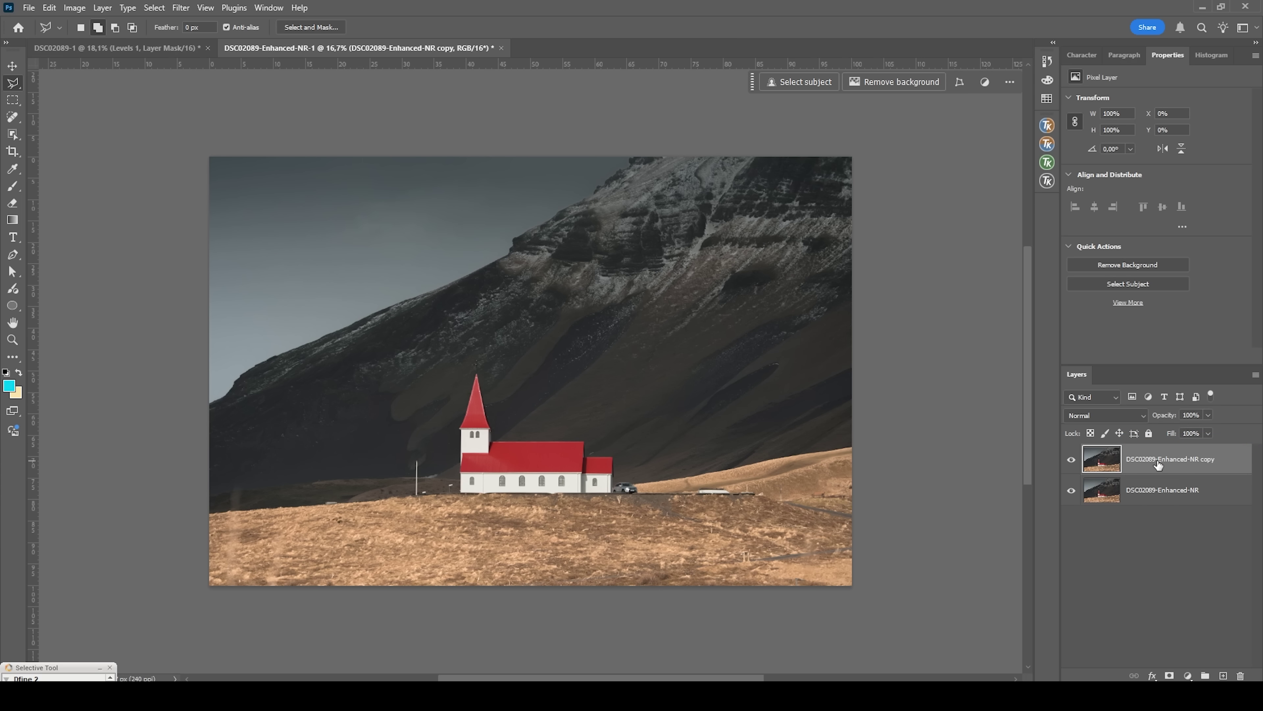
pyautogui.click(14, 118)
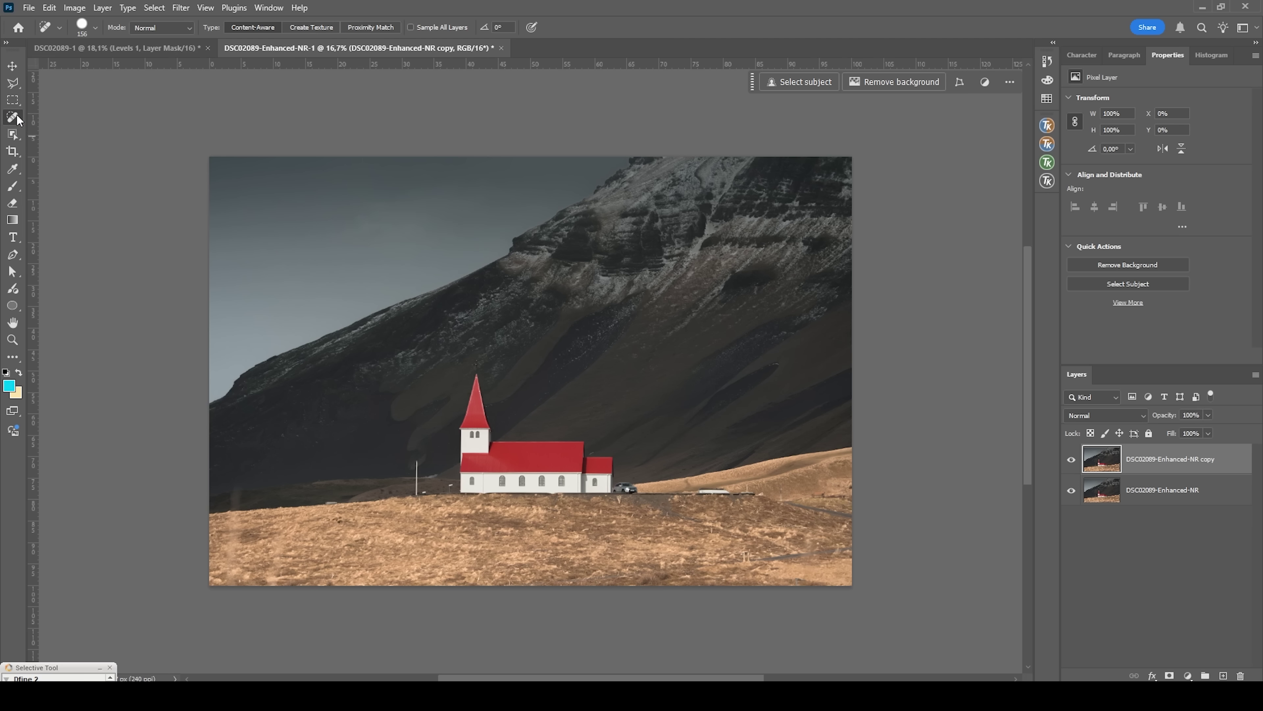
pyautogui.scroll(10, 414, 486)
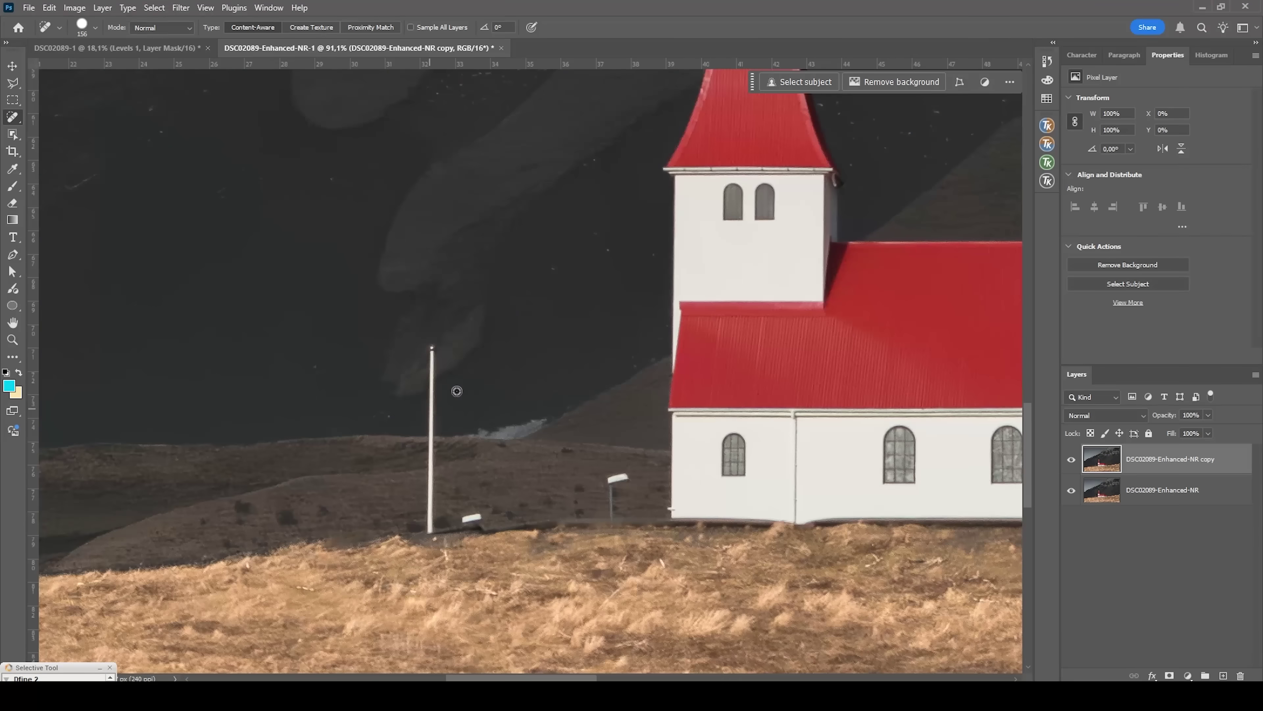
pyautogui.keyDown('alt'); pyautogui.rightClick(427, 388); pyautogui.keyUp('alt')
pyautogui.scroll(3, 432, 373)
pyautogui.keyDown('alt'); pyautogui.rightClick(459, 369); pyautogui.keyUp('alt')
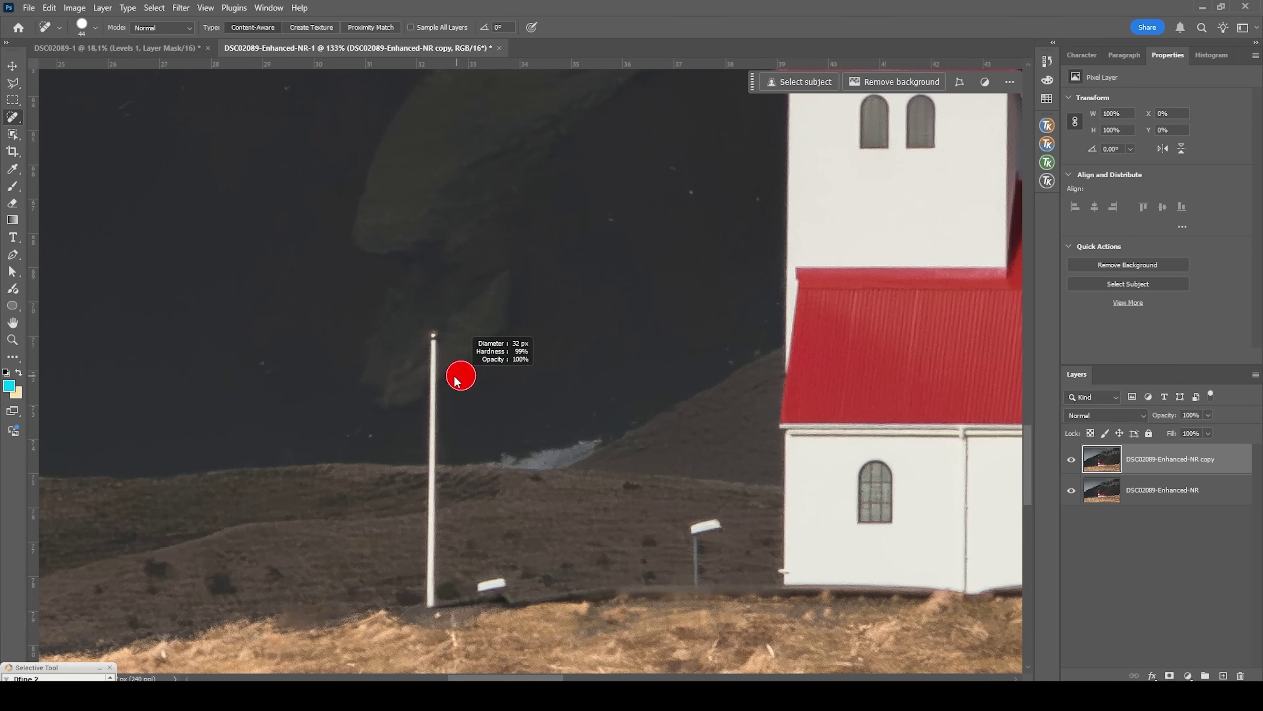
pyautogui.click(435, 338)
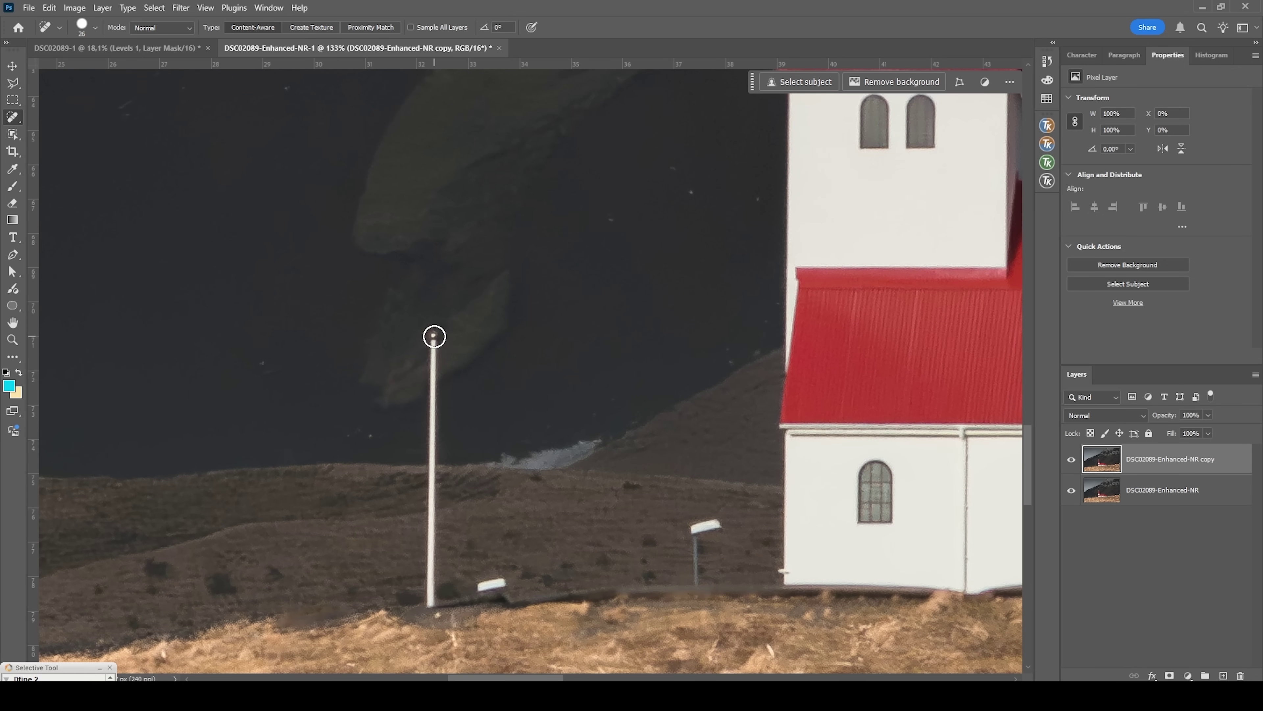
pyautogui.keyDown('shift'); pyautogui.click(430, 599); pyautogui.keyUp('shift')
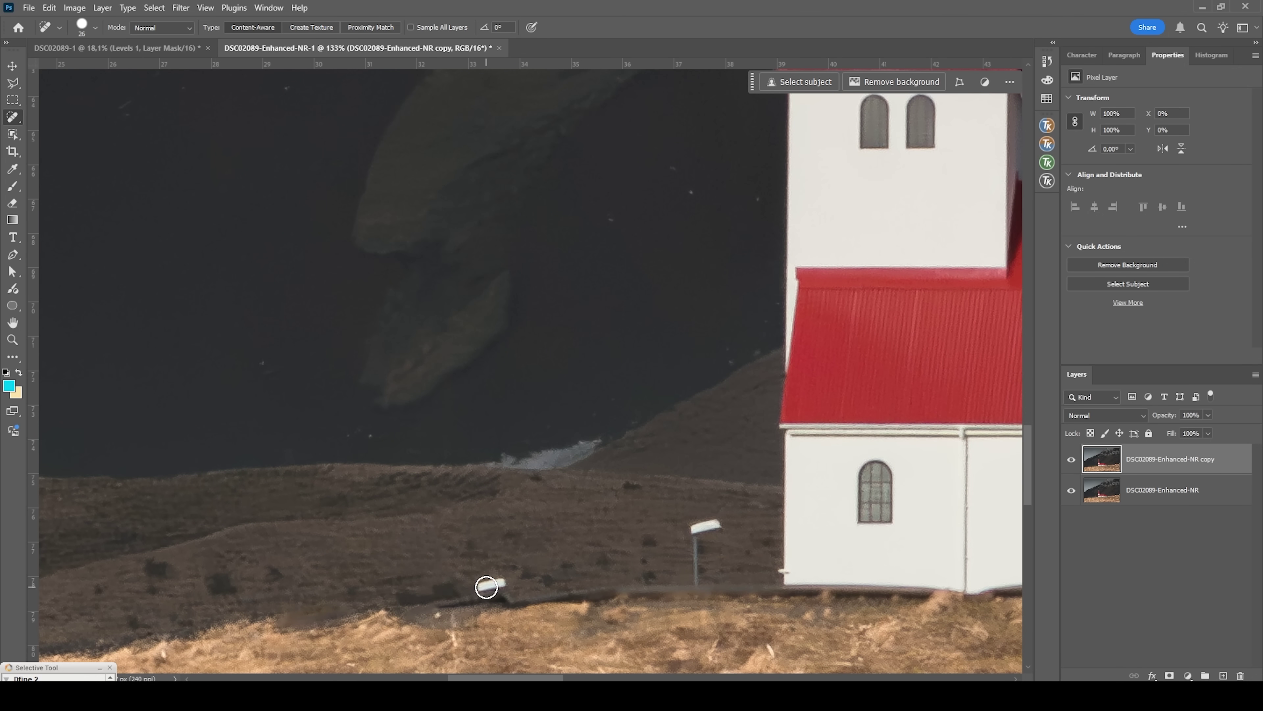
# Heal away the small white light, a white object and the faint streak down the grassy slope.
pyautogui.moveTo(480, 586); pyautogui.dragTo(500, 586)
pyautogui.scroll(-5, 691, 577)
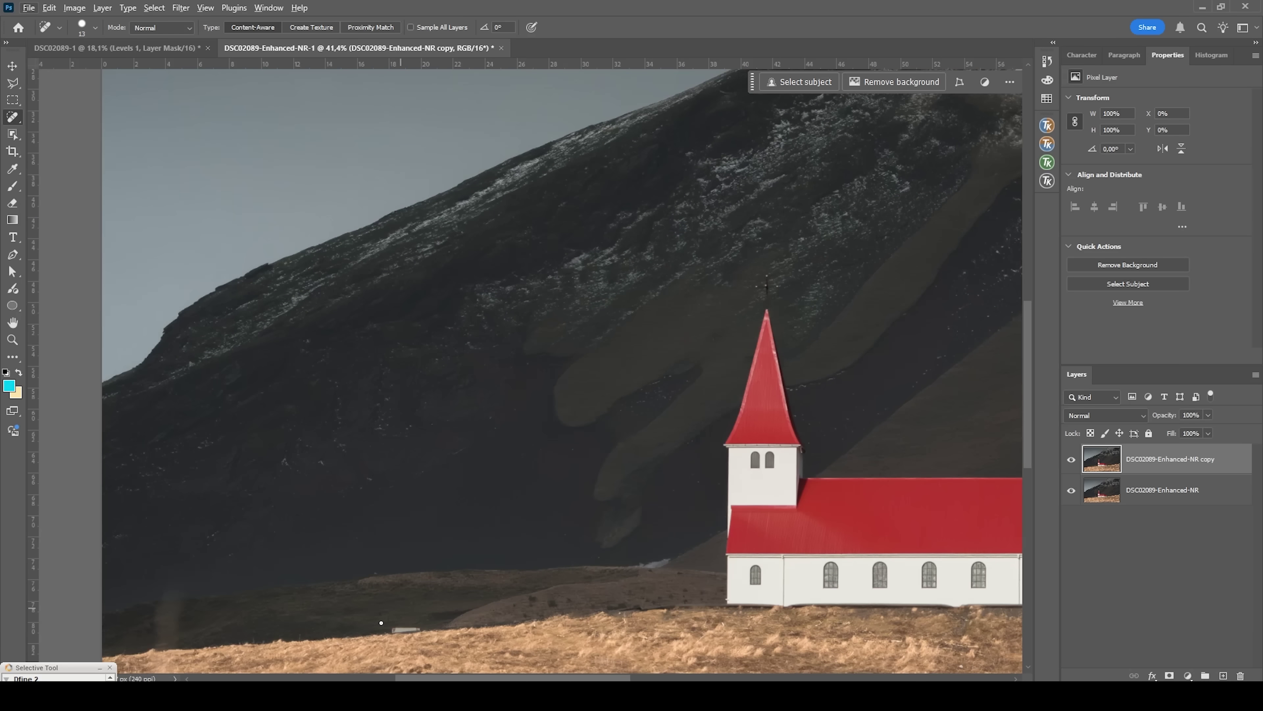
pyautogui.scroll(6, 381, 622)
pyautogui.press(']')
pyautogui.press(']')
pyautogui.press(']')
pyautogui.moveTo(296, 508)
pyautogui.mouseDown()
pyautogui.moveTo(304, 494)
pyautogui.moveTo(455, 482)
pyautogui.mouseUp()
pyautogui.scroll(-5, 485, 534)
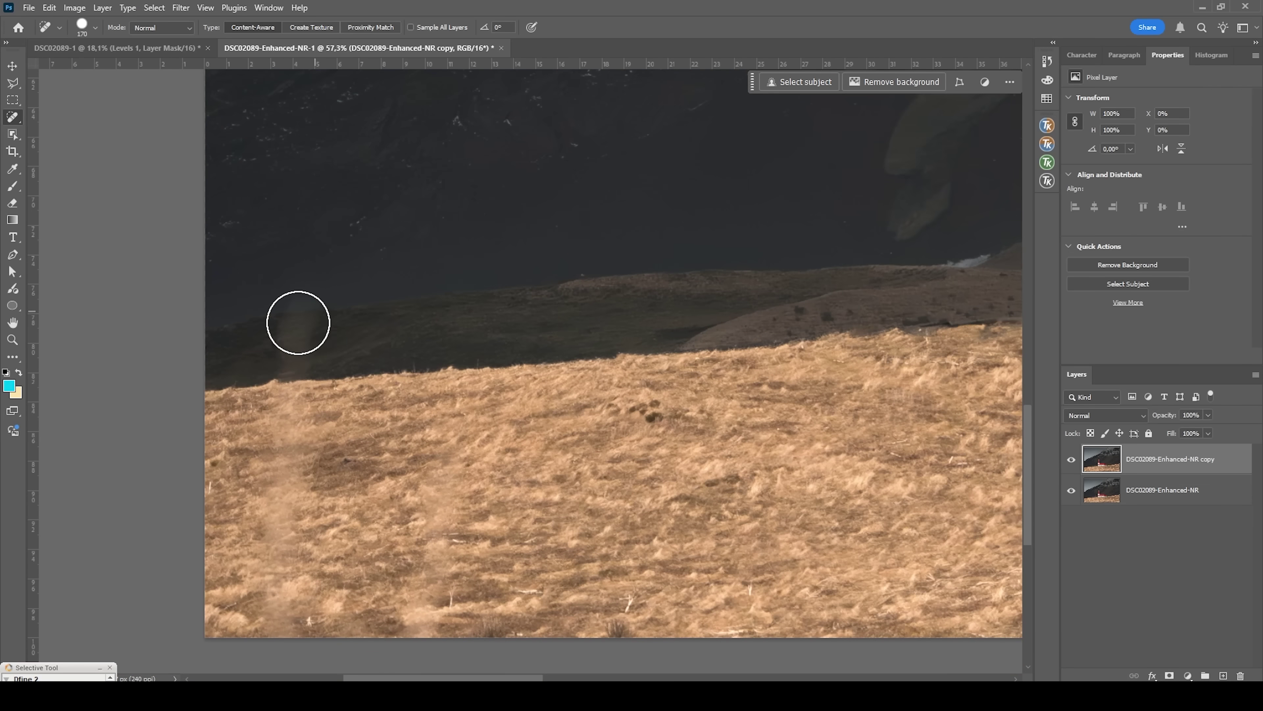
pyautogui.moveTo(303, 315)
pyautogui.mouseDown()
pyautogui.moveTo(287, 383)
pyautogui.moveTo(289, 637)
pyautogui.mouseUp()
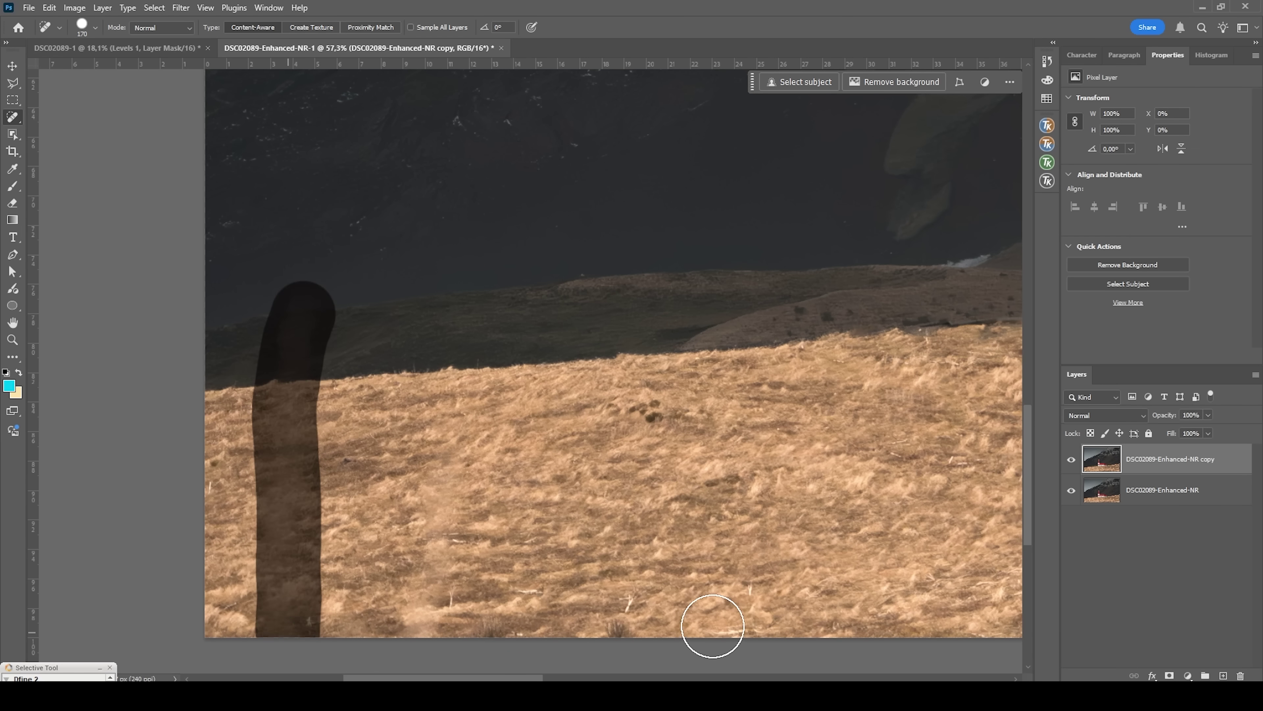
pyautogui.moveTo(428, 475)
pyautogui.mouseDown()
pyautogui.moveTo(440, 479)
pyautogui.moveTo(433, 662)
pyautogui.mouseUp()
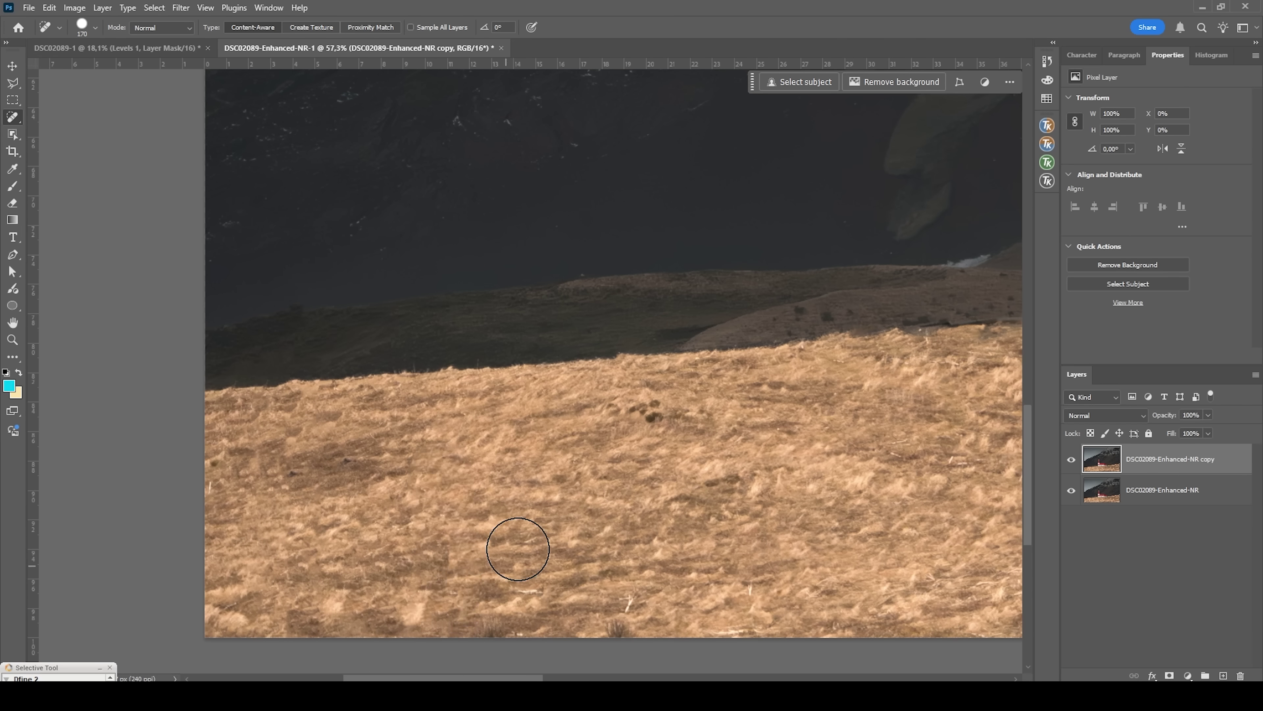
# Heal away the thin pole on the slope.
pyautogui.scroll(-4, 522, 540)
pyautogui.scroll(5, 796, 498)
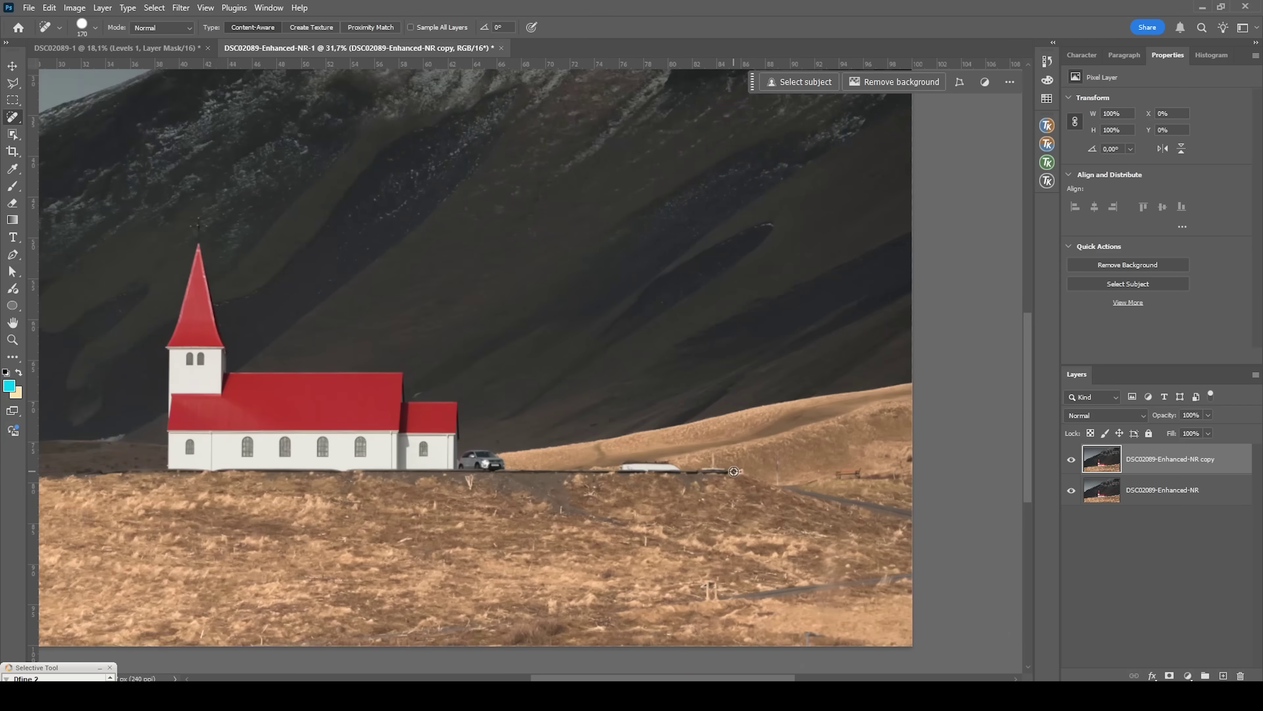
pyautogui.hscroll(3, 867, 521)
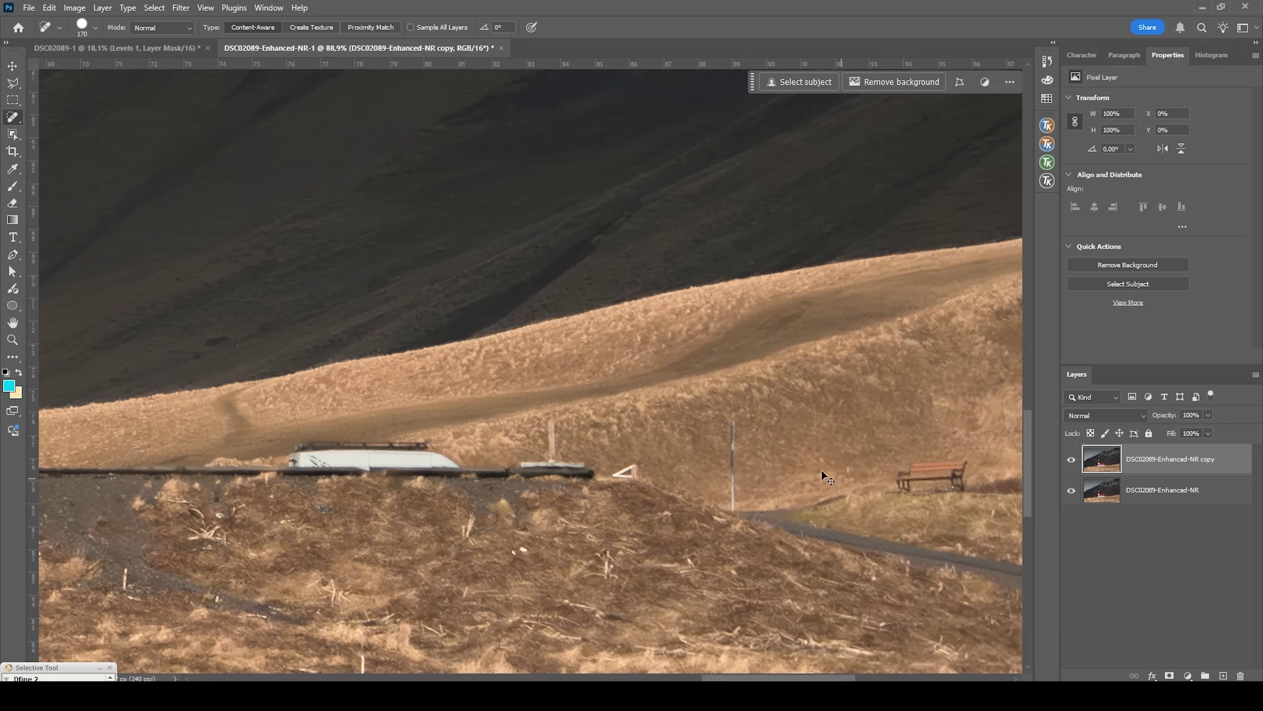
pyautogui.scroll(2, 721, 468)
pyautogui.moveTo(431, 406); pyautogui.dragTo(435, 477)
pyautogui.scroll(-4, 192, 283)
pyautogui.scroll(6, 192, 240)
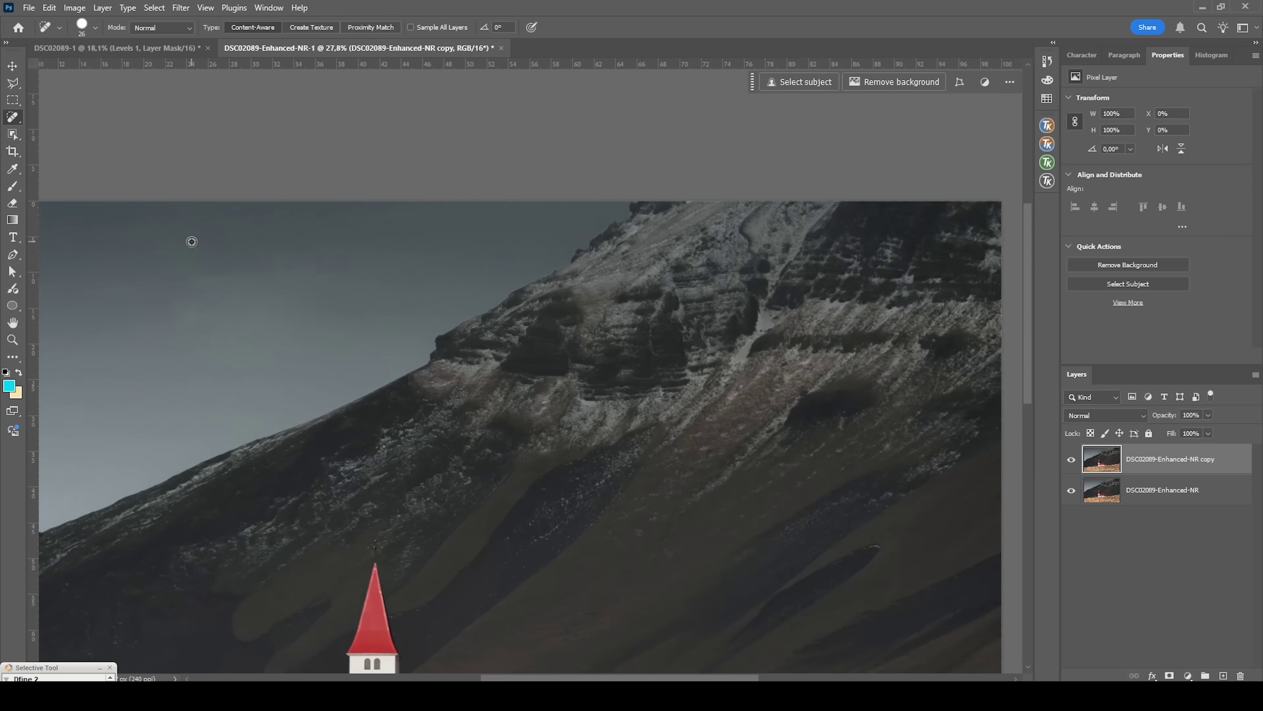
pyautogui.moveTo(494, 677); pyautogui.dragTo(579, 667)
pyautogui.scroll(-3, 518, 517)
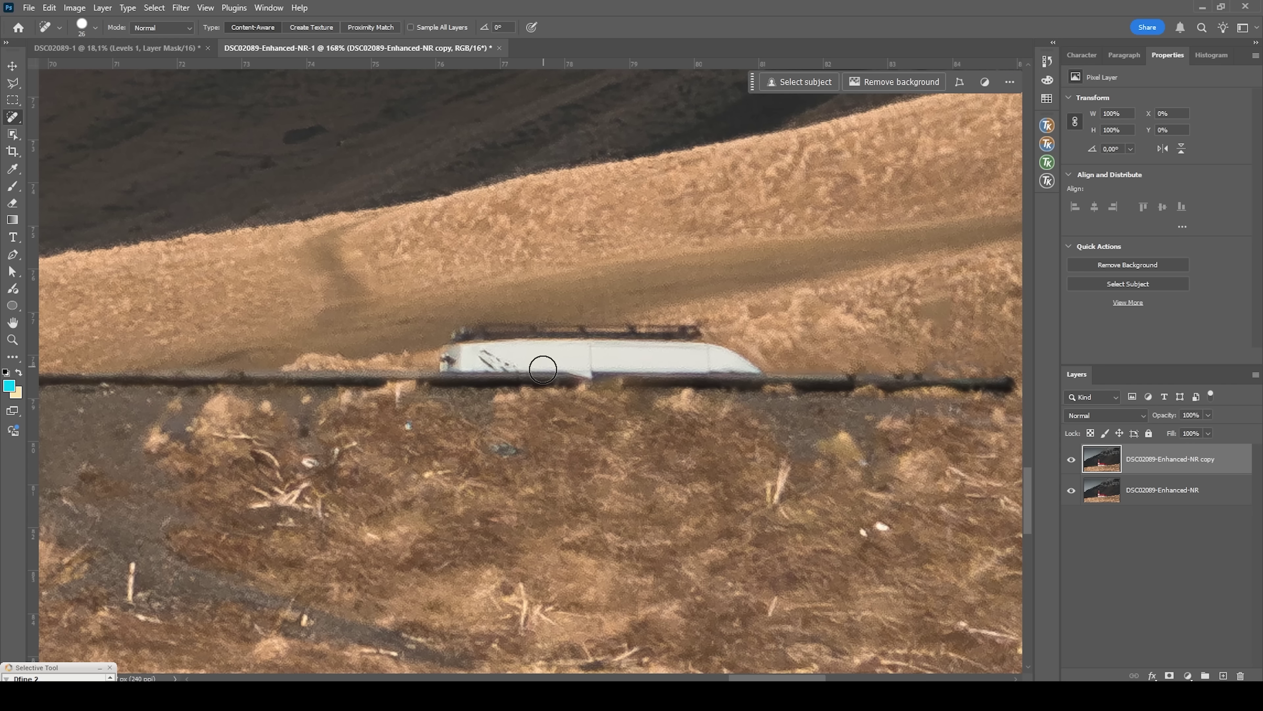
# Remove the white van and smooth the leftover dark marks along the road.
pyautogui.moveTo(544, 363); pyautogui.dragTo(592, 358)
pyautogui.moveTo(451, 352)
pyautogui.mouseDown()
pyautogui.moveTo(754, 355)
pyautogui.moveTo(539, 358)
pyautogui.mouseUp()
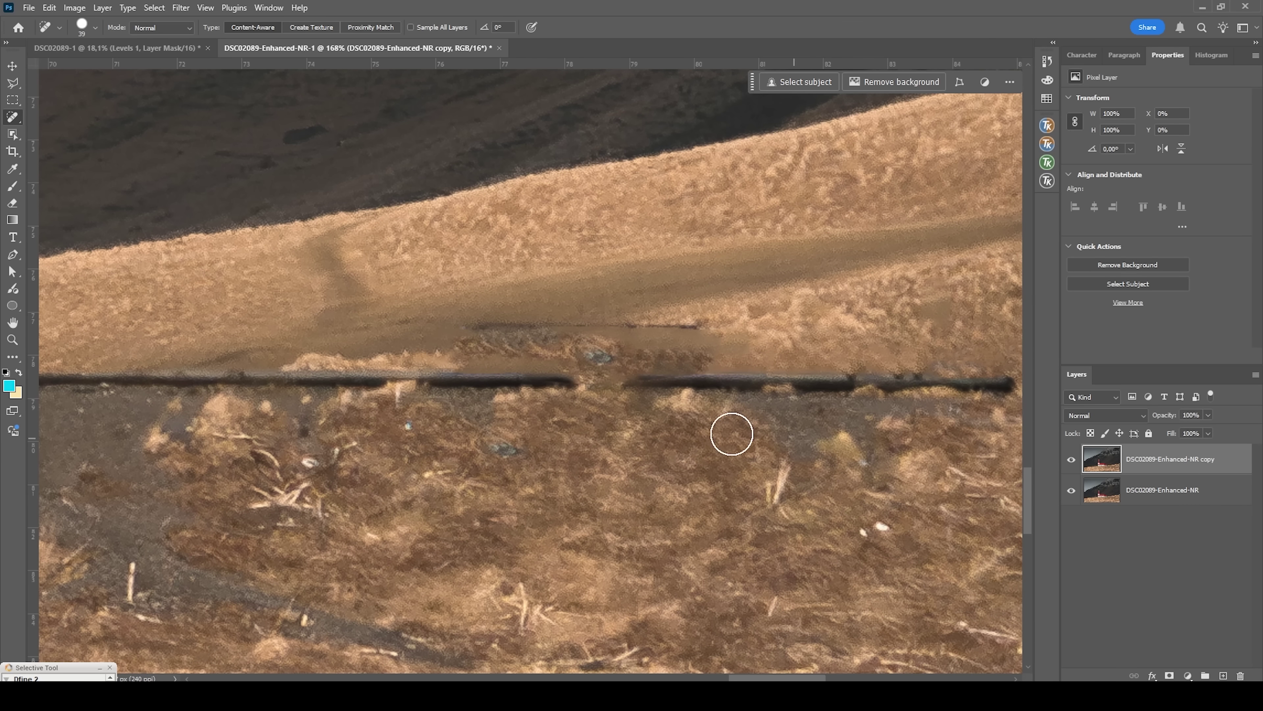
pyautogui.click(597, 354)
pyautogui.moveTo(462, 335); pyautogui.dragTo(517, 333)
pyautogui.scroll(-10, 622, 413)
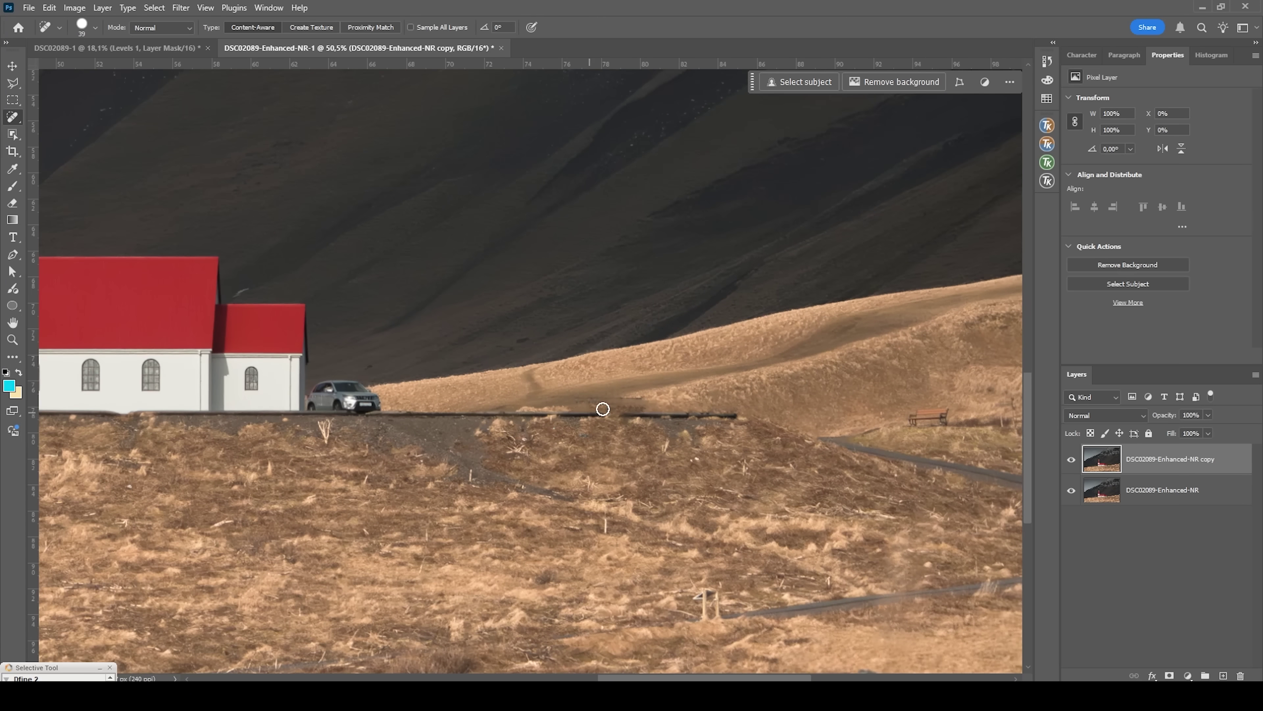
pyautogui.scroll(-3, 603, 409)
pyautogui.scroll(14, 428, 406)
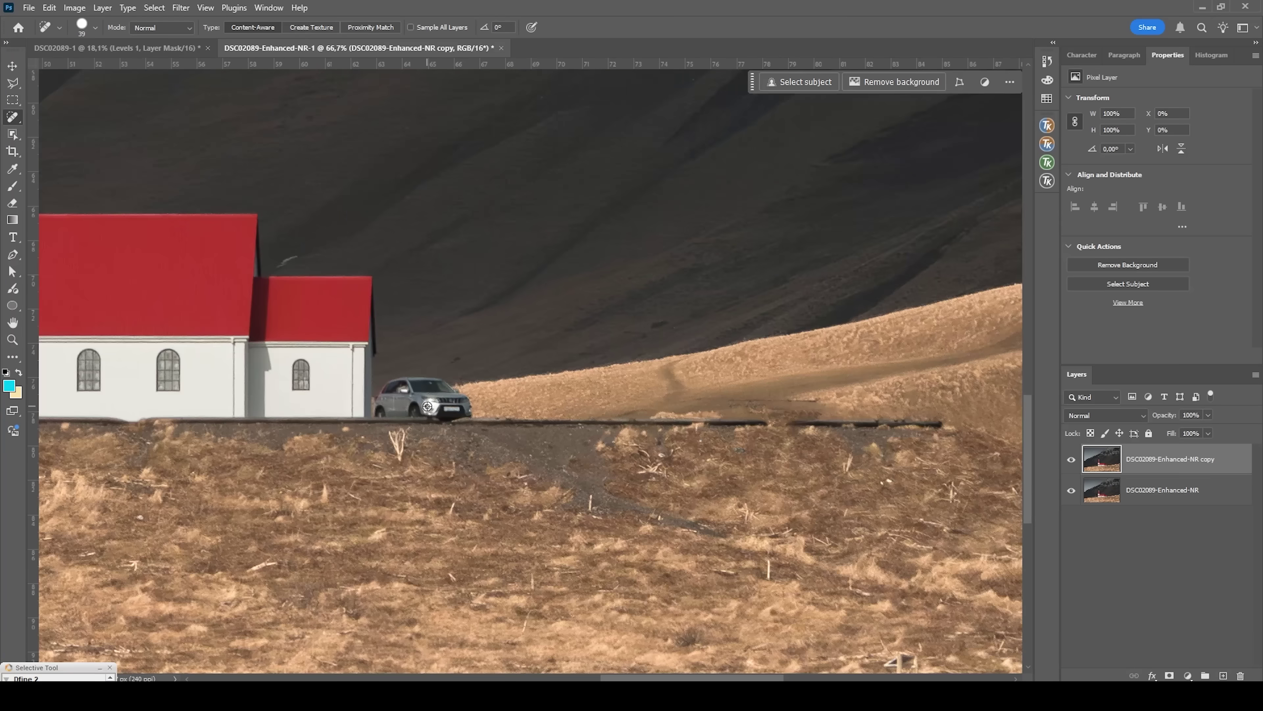
pyautogui.scroll(2, 550, 453)
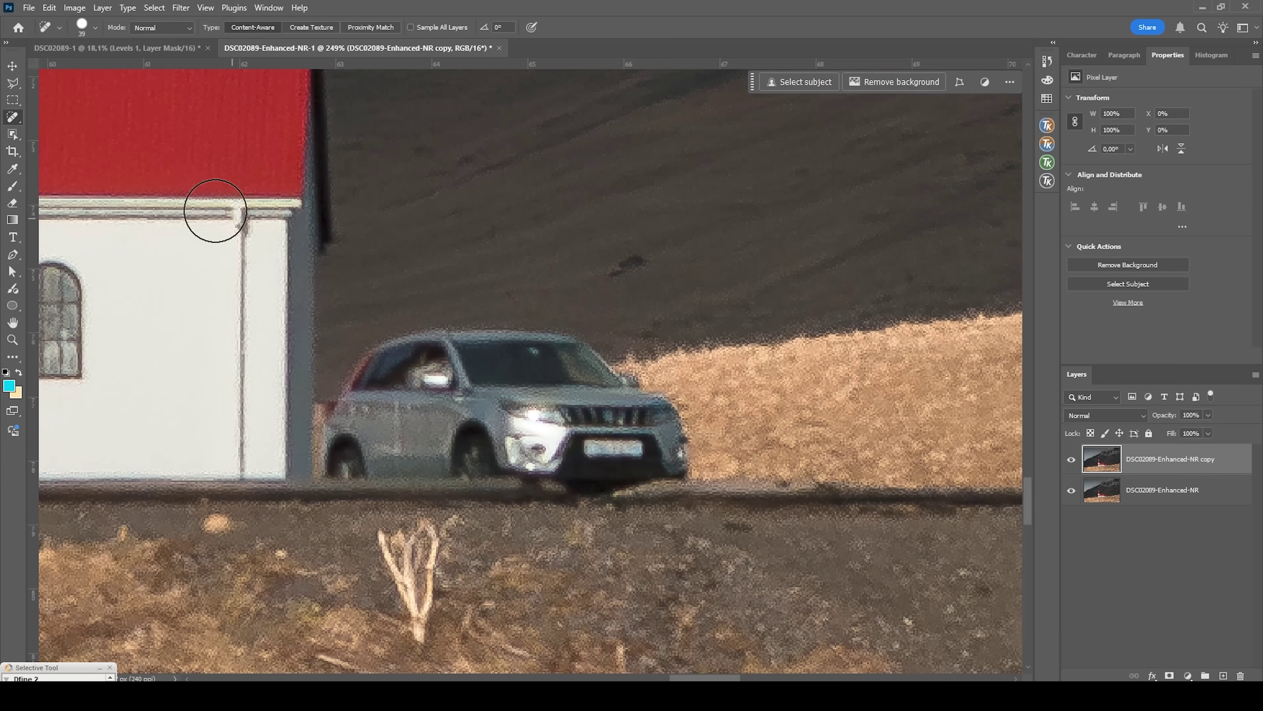
# Outline the silver car beside the church with a Polygonal Lasso selection.
pyautogui.click(13, 83)
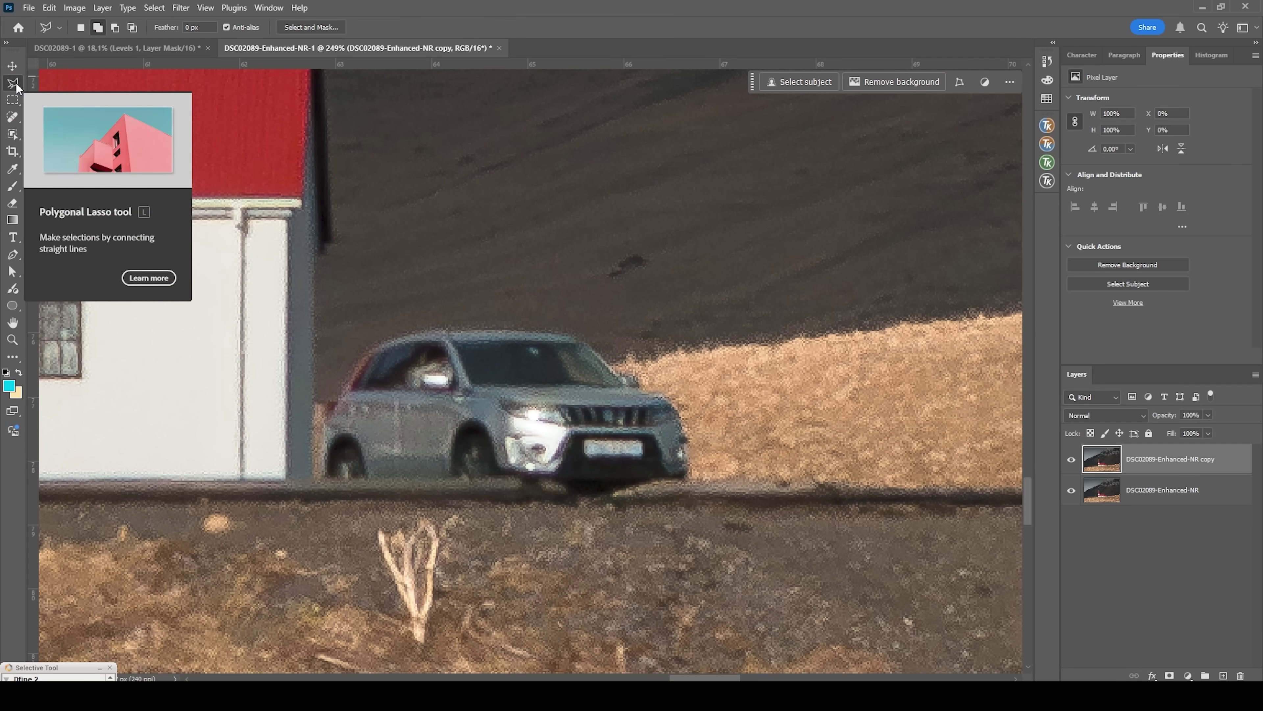
pyautogui.scroll(1, 446, 487)
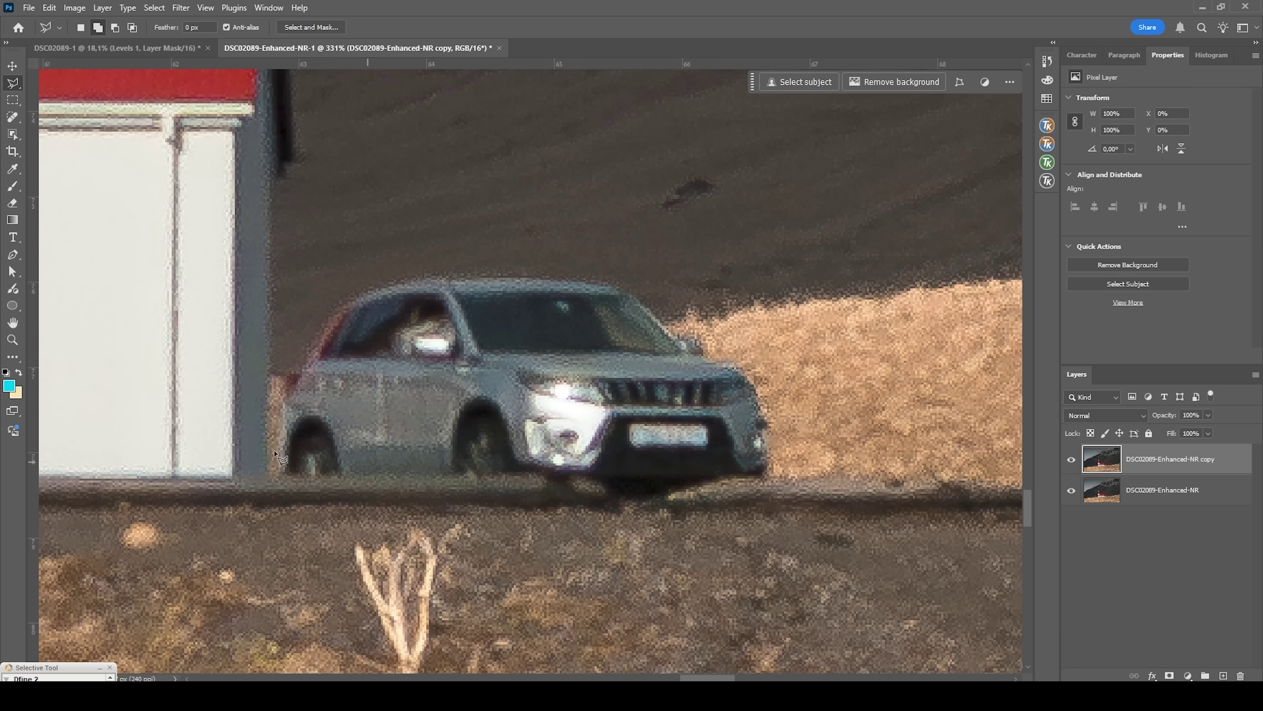
pyautogui.click(272, 475)
pyautogui.click(279, 371)
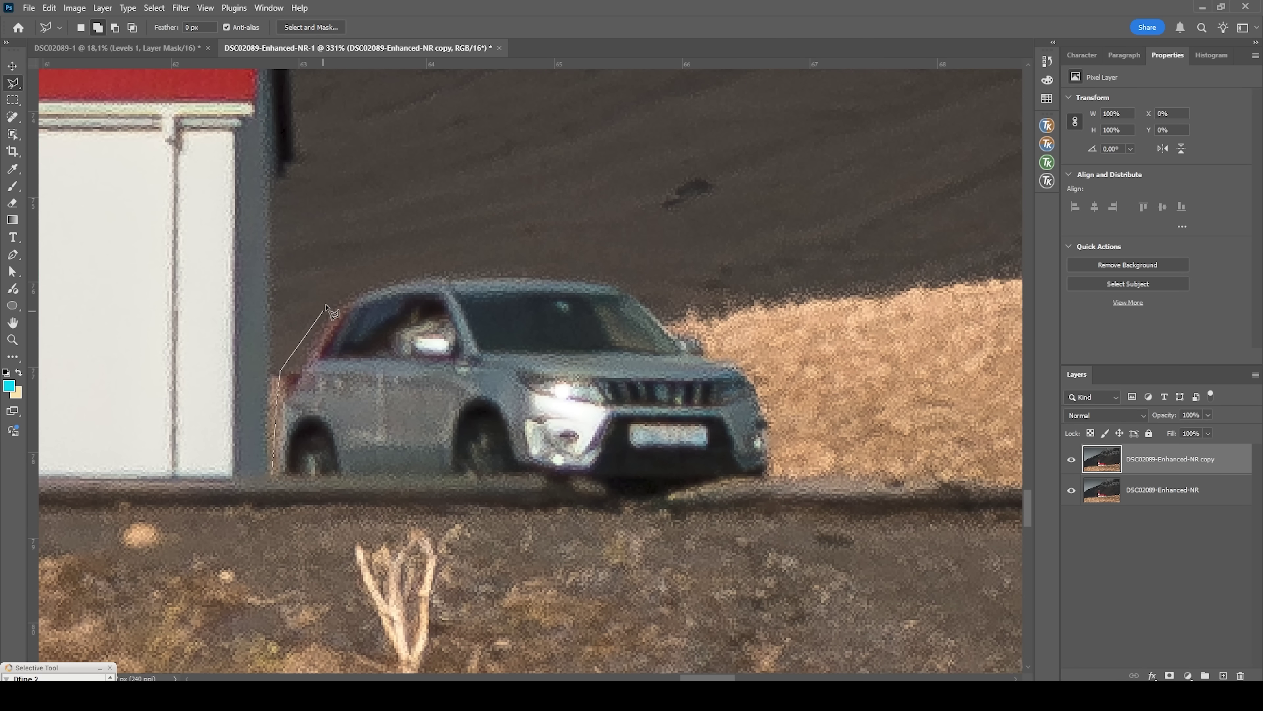
pyautogui.click(326, 302)
pyautogui.click(366, 282)
pyautogui.click(453, 270)
pyautogui.click(508, 264)
pyautogui.click(272, 475)
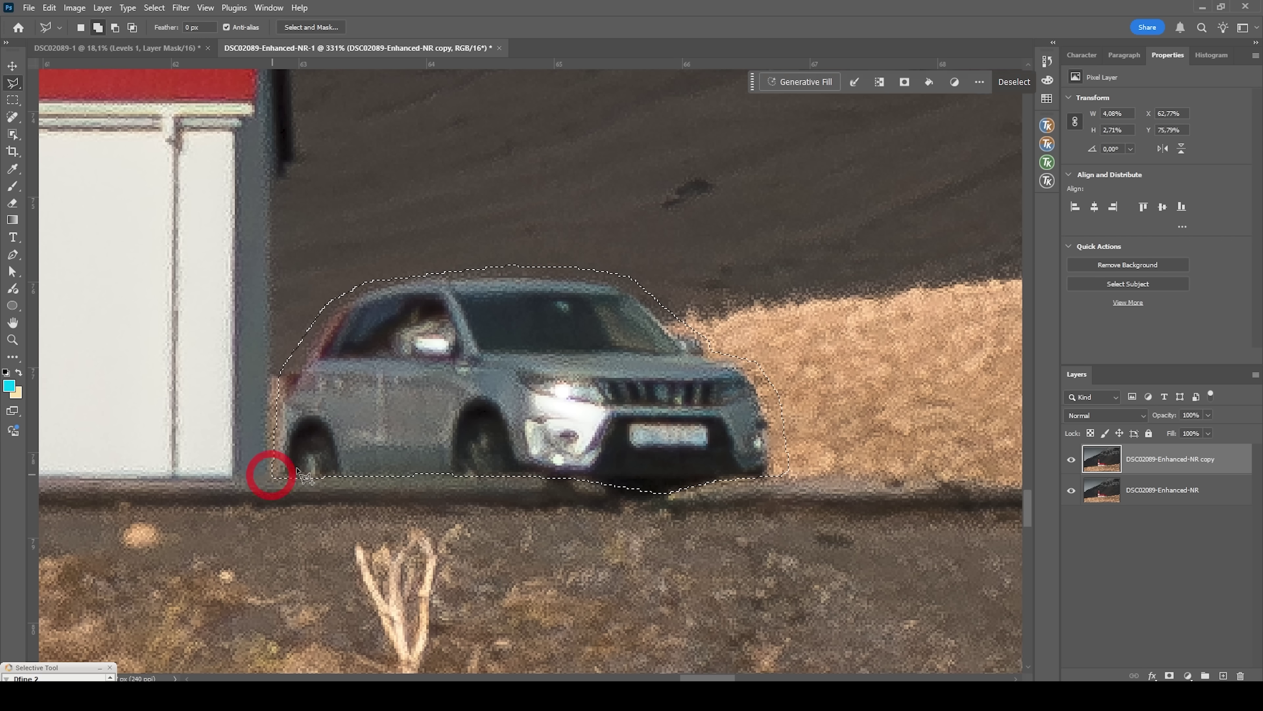
# Generative Fill the selection to replace the car with clear road.
pyautogui.click(801, 82)
pyautogui.click(1035, 83)
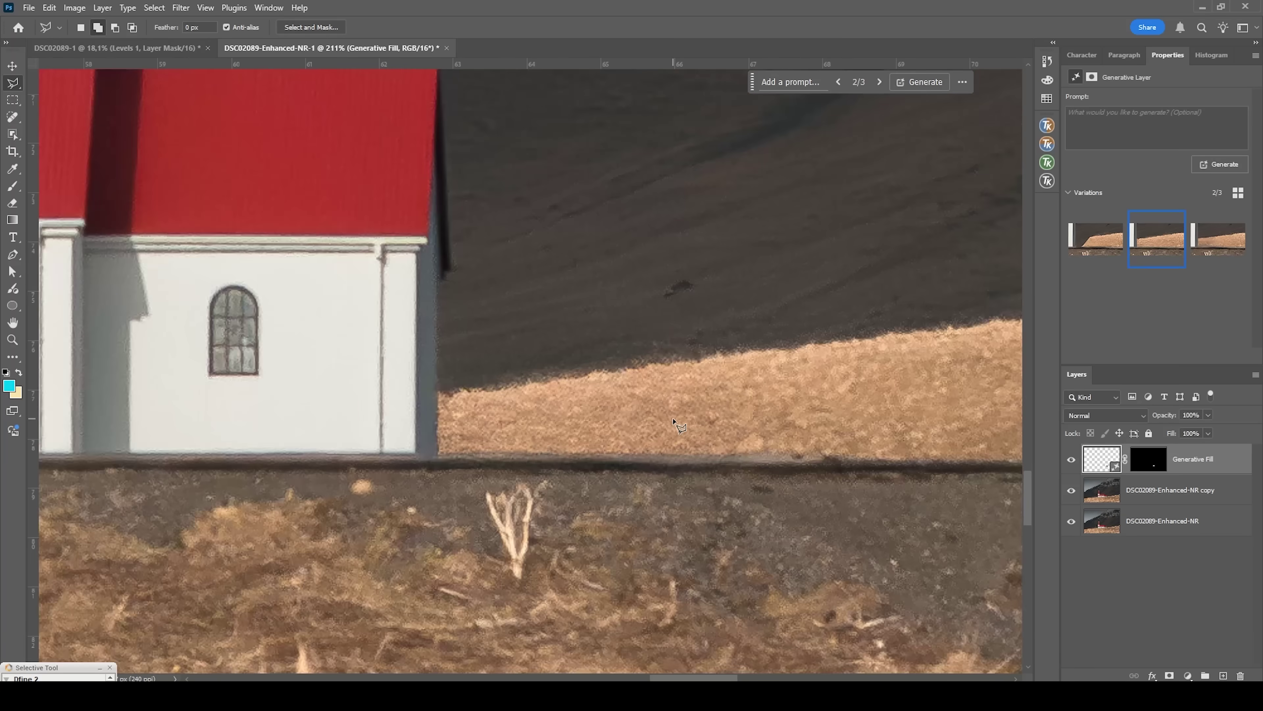
pyautogui.scroll(-4, 679, 430)
pyautogui.scroll(-4, 679, 430)
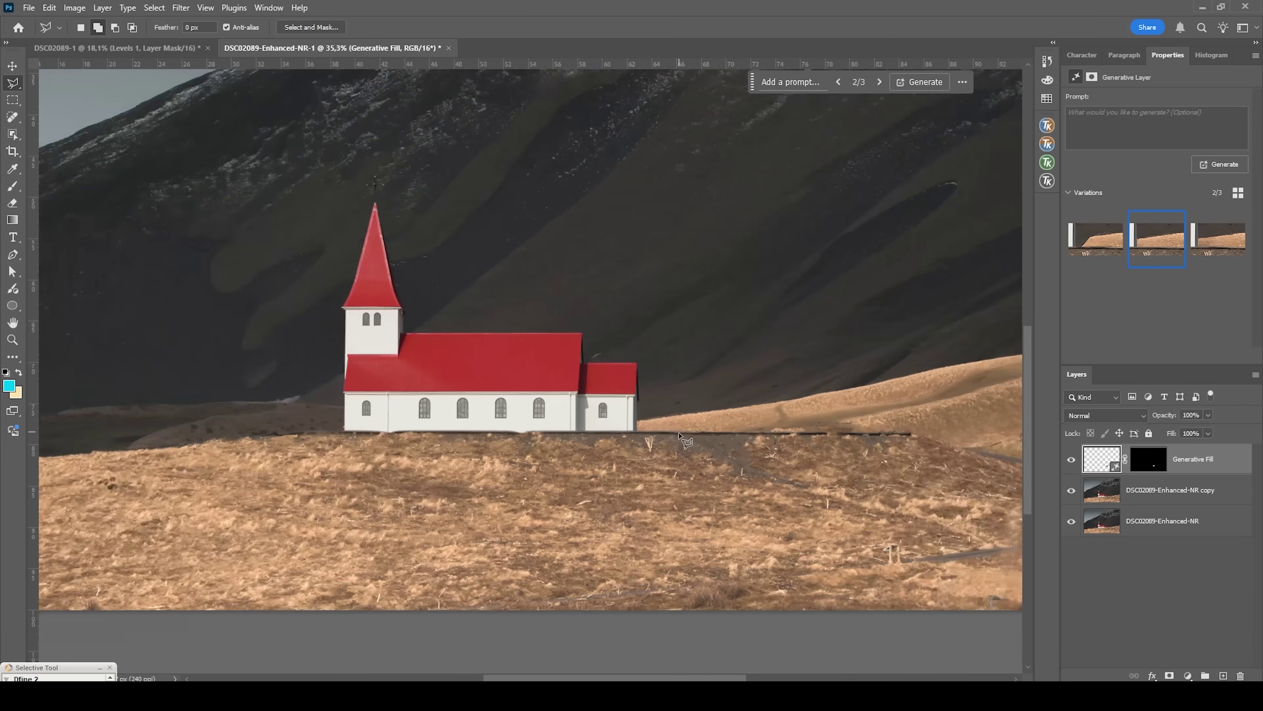
pyautogui.scroll(1, 621, 418)
pyautogui.scroll(-1, 621, 417)
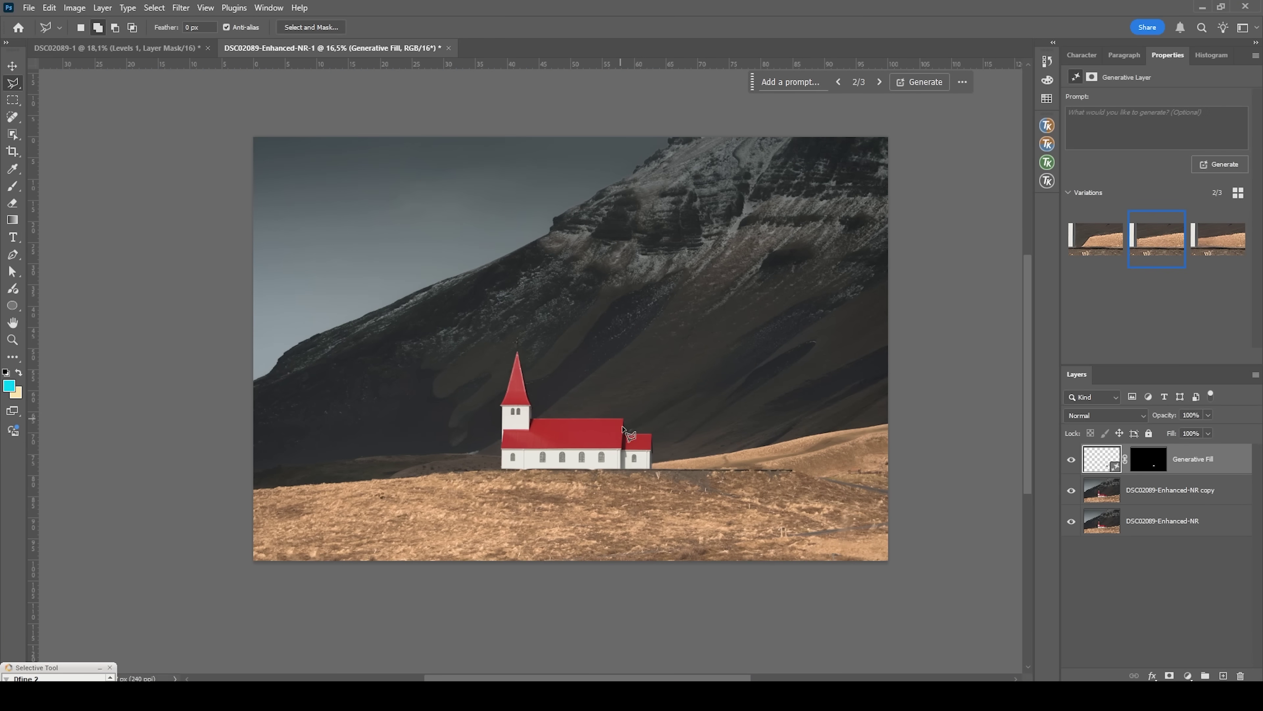